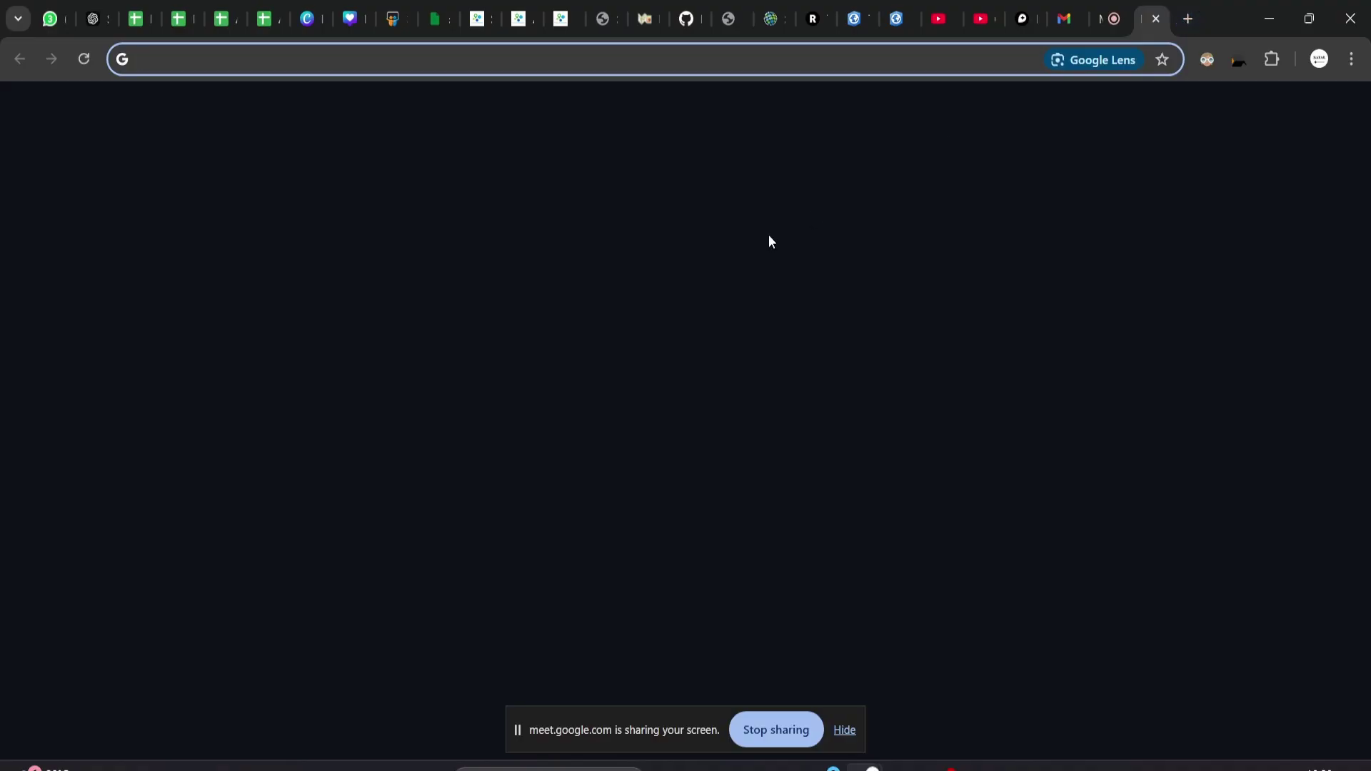
Search the web for "usgs earthexplorer" and open the USGS EarthExplorer site.
text(usgs)
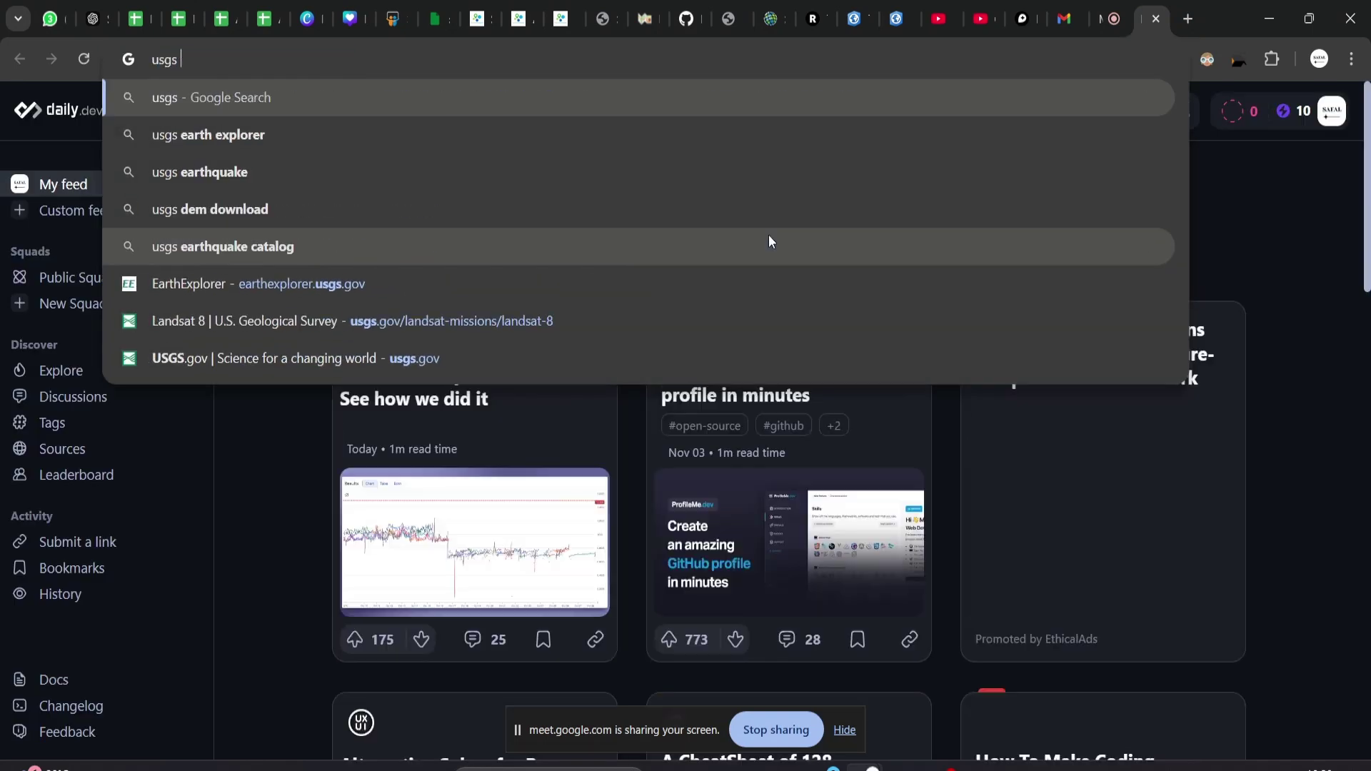
text( eart)
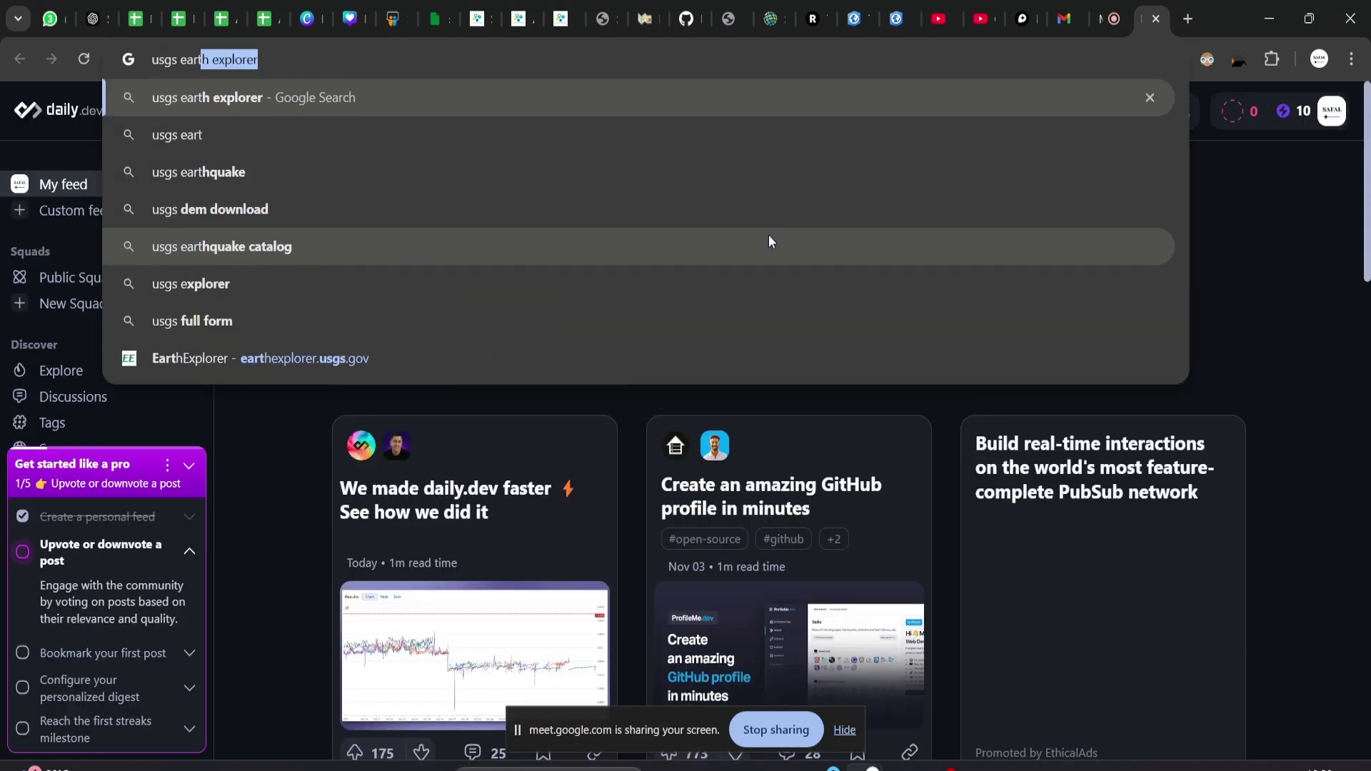
text(hexplorer)
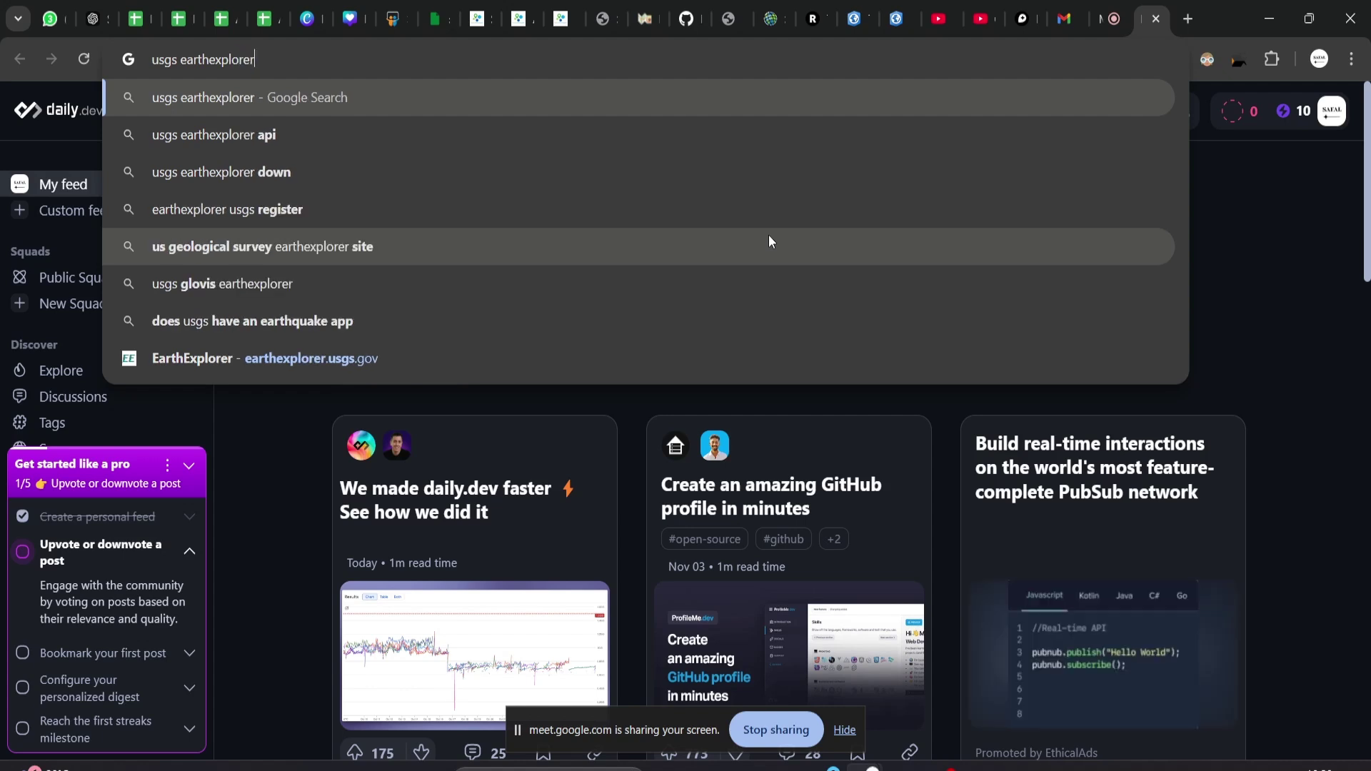
key(Return)
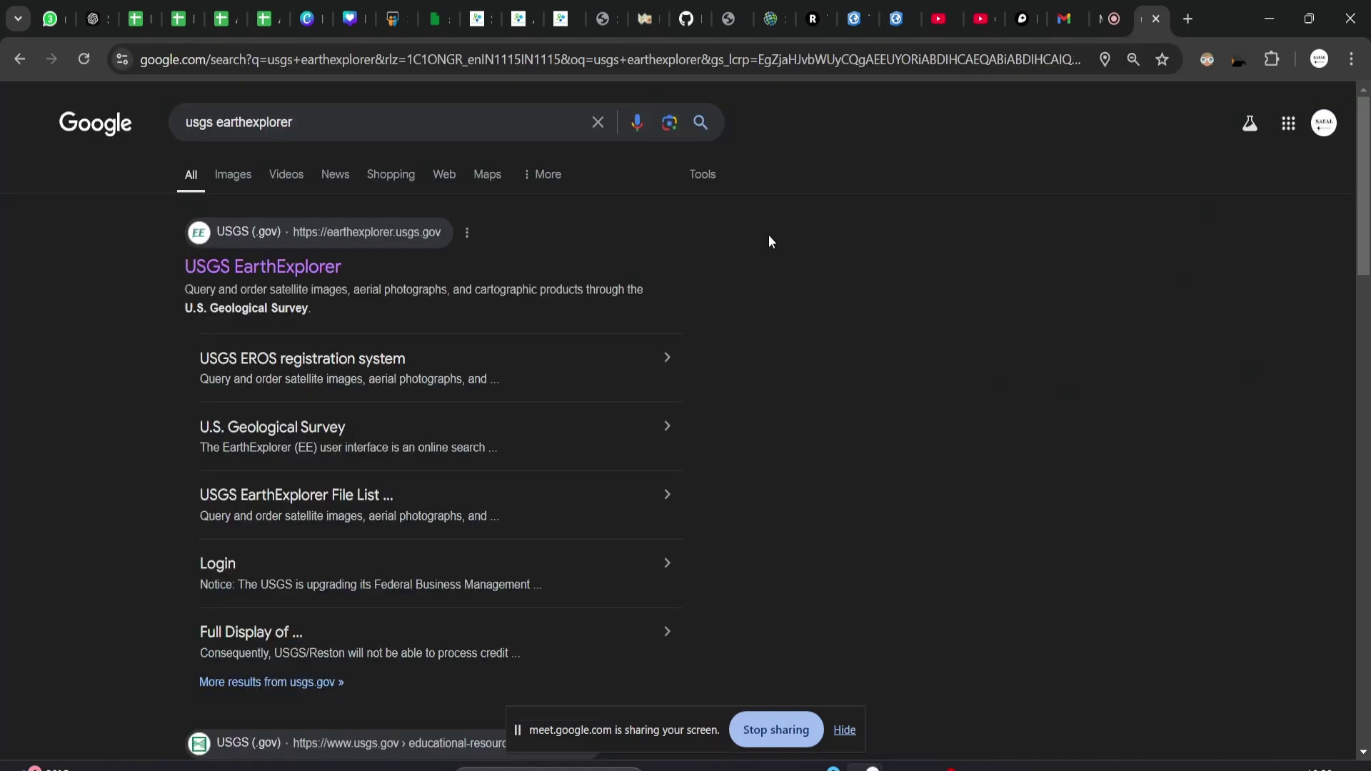
click(257, 265)
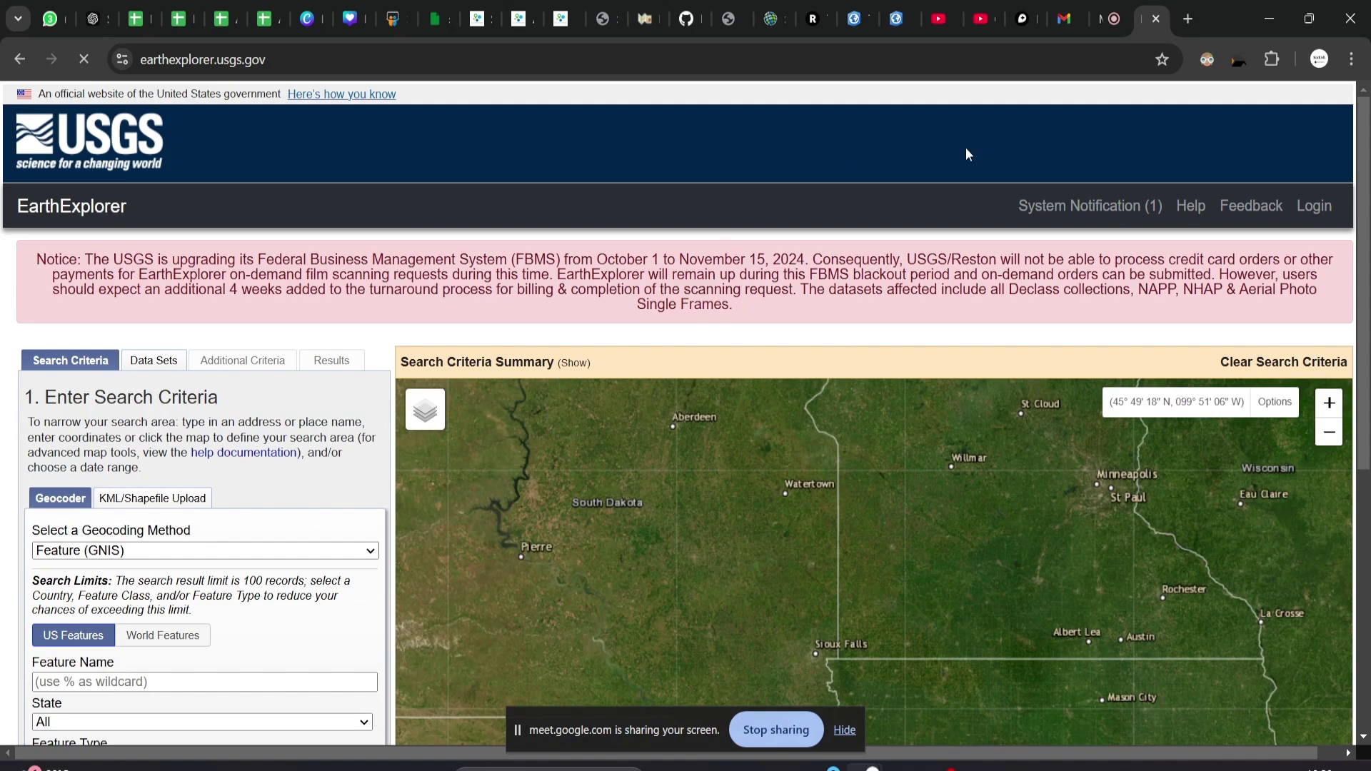
Go to the EarthExplorer login page and open the registration form for creating a new account.
click(1296, 209)
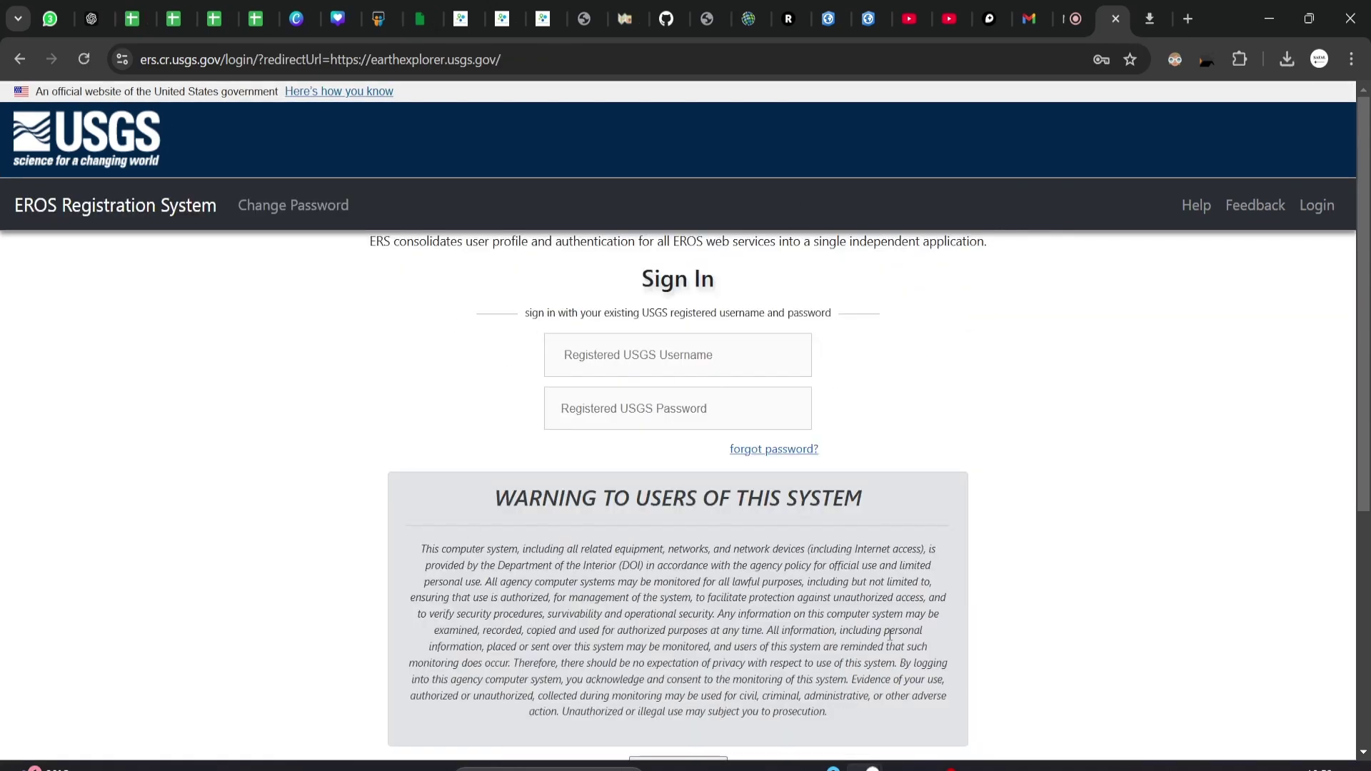
scroll(871, 575, down, 5)
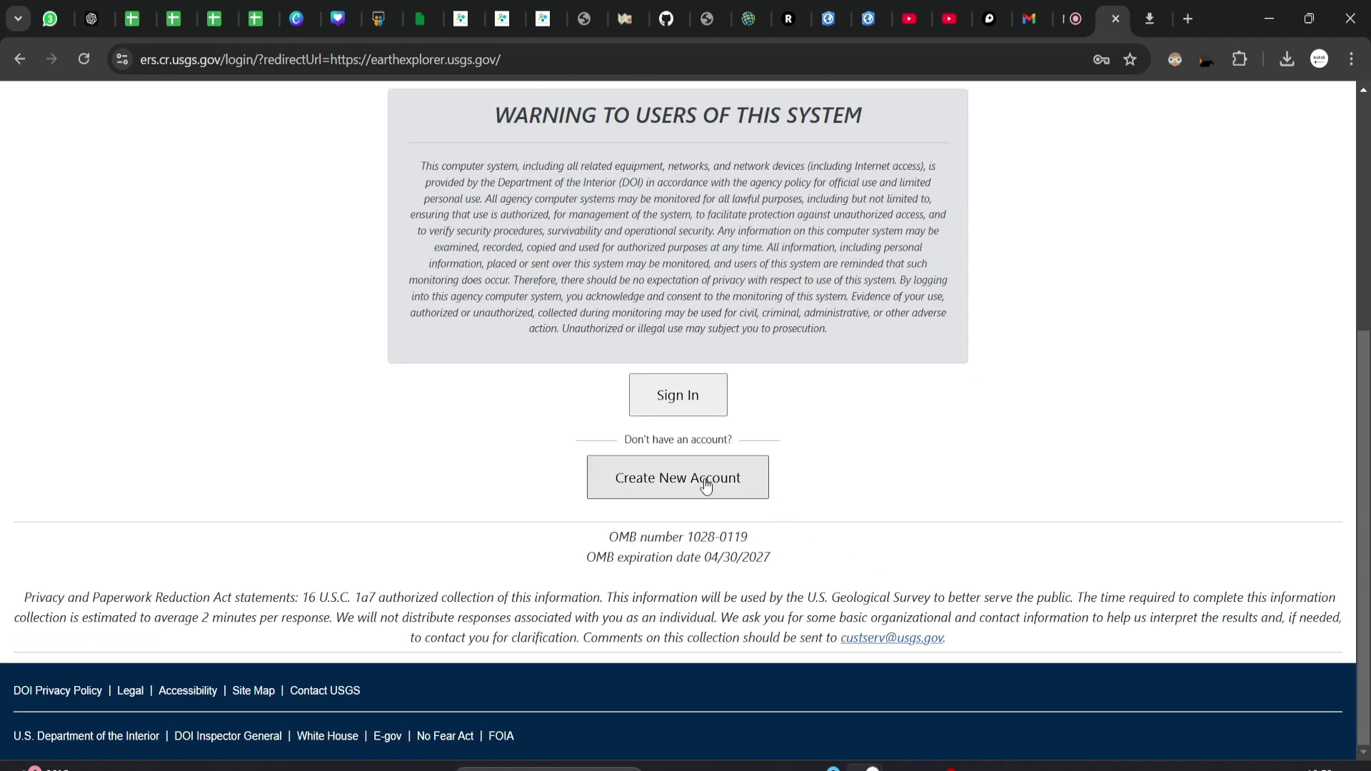
click(706, 486)
scroll(521, 389, down, 1)
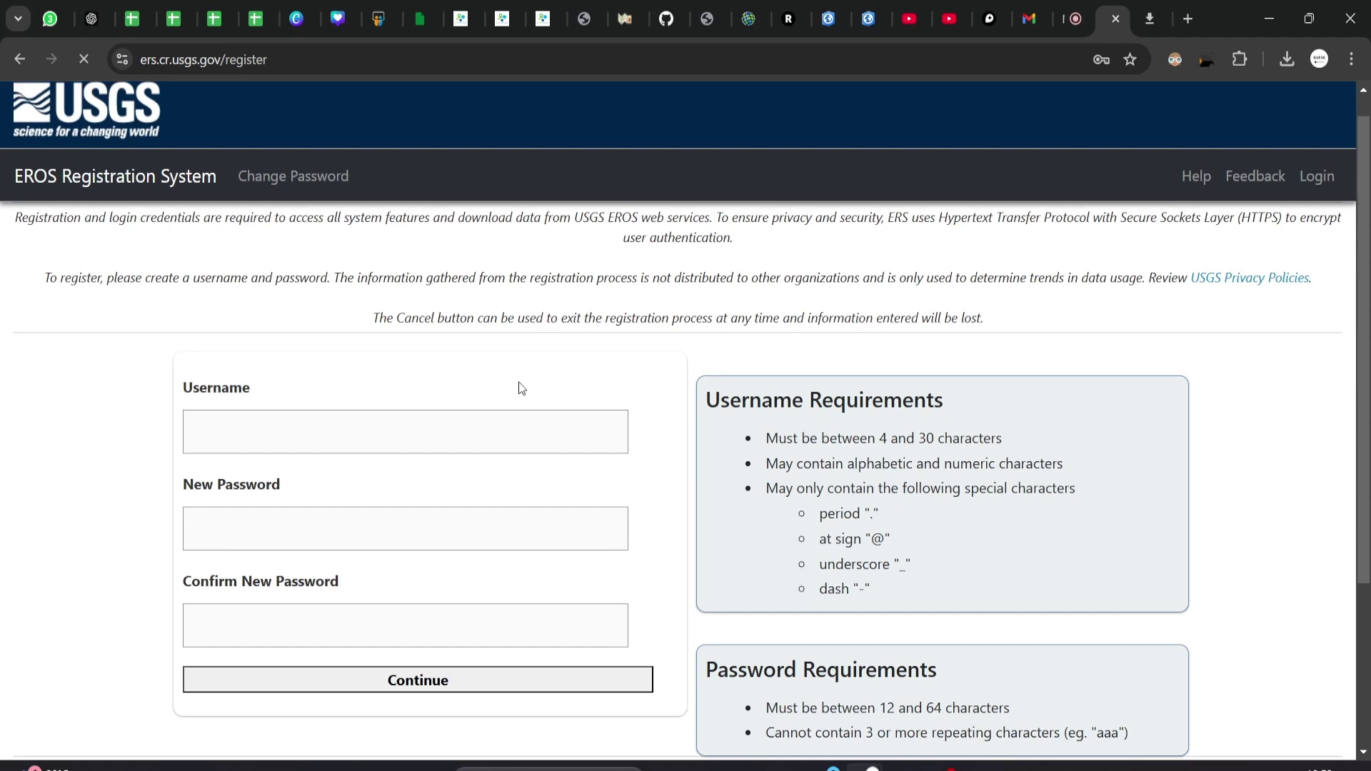
Examine the registration form's username, password and captcha fields and their requirements, and close the form without registering.
click(258, 361)
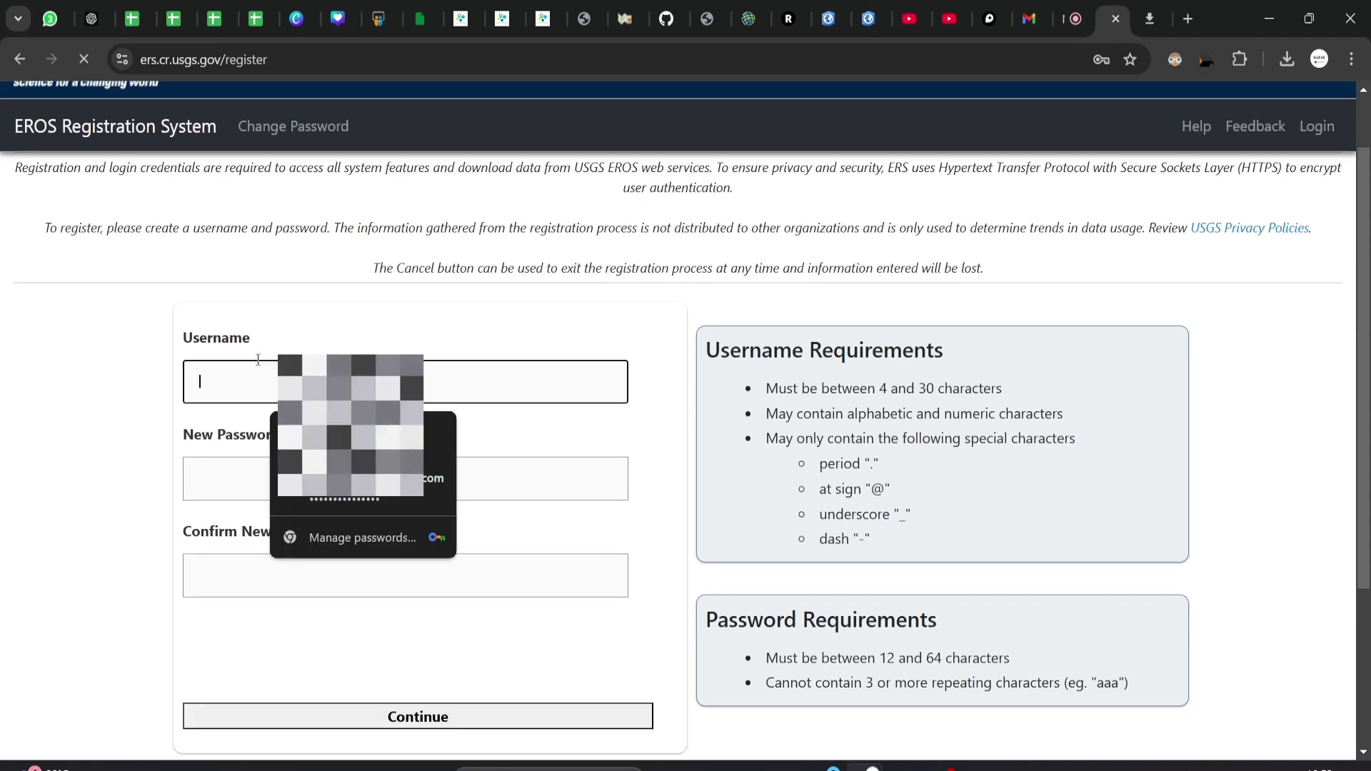
scroll(257, 361, down, 1)
click(278, 320)
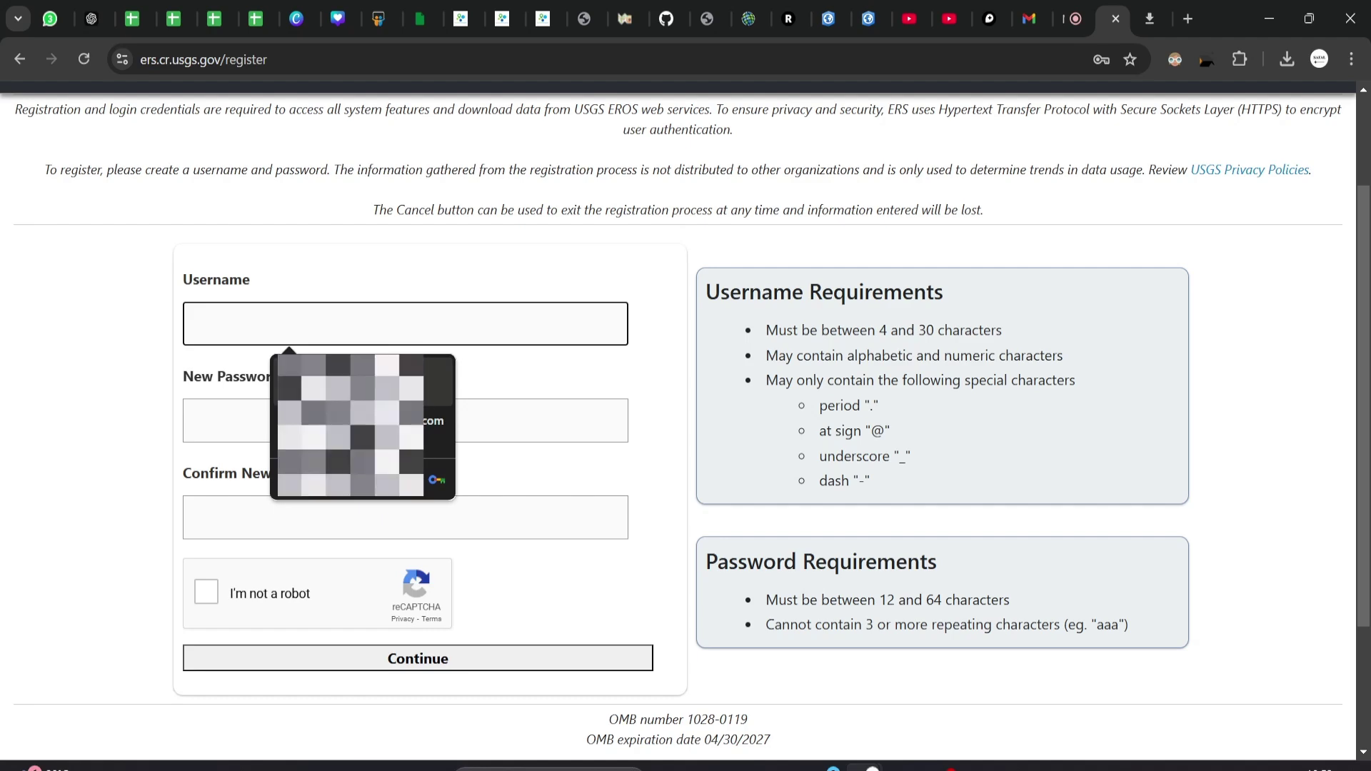
click(240, 400)
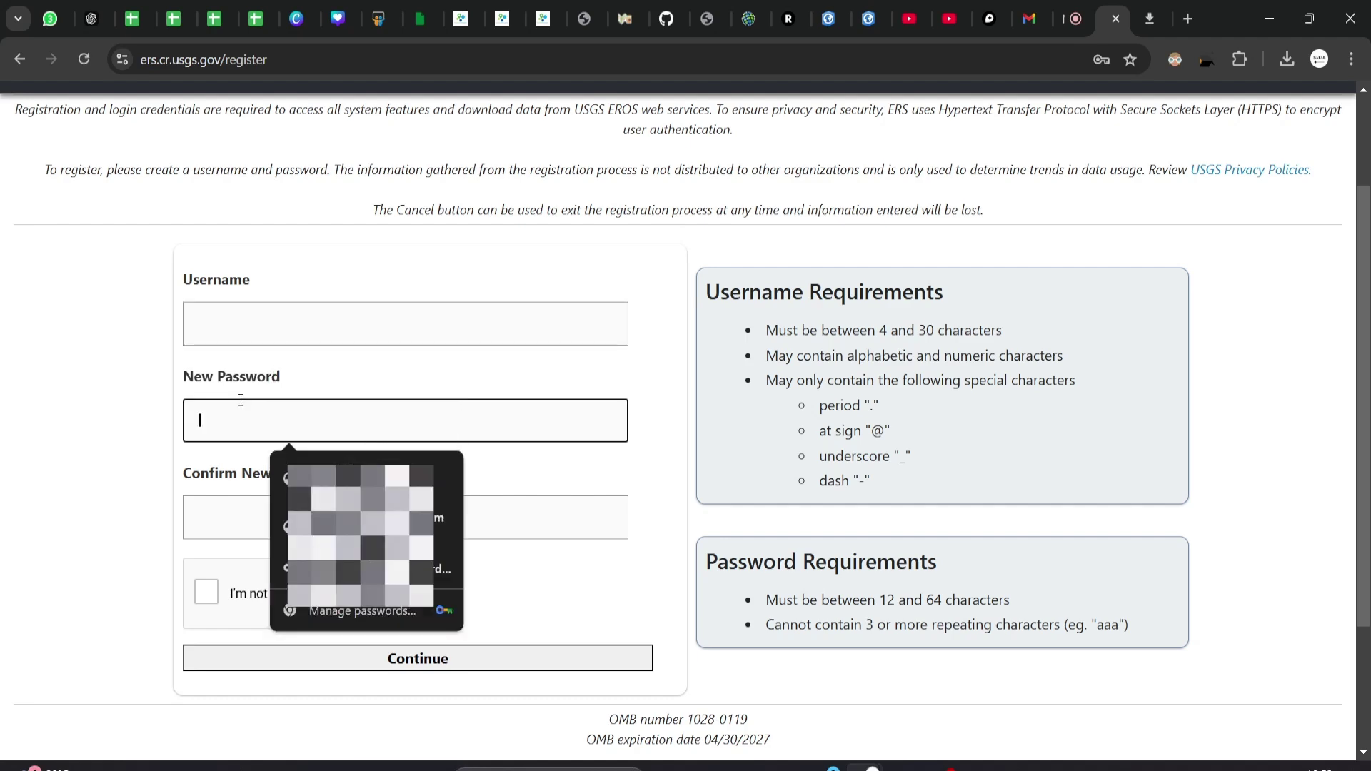
scroll(227, 327, down, 1)
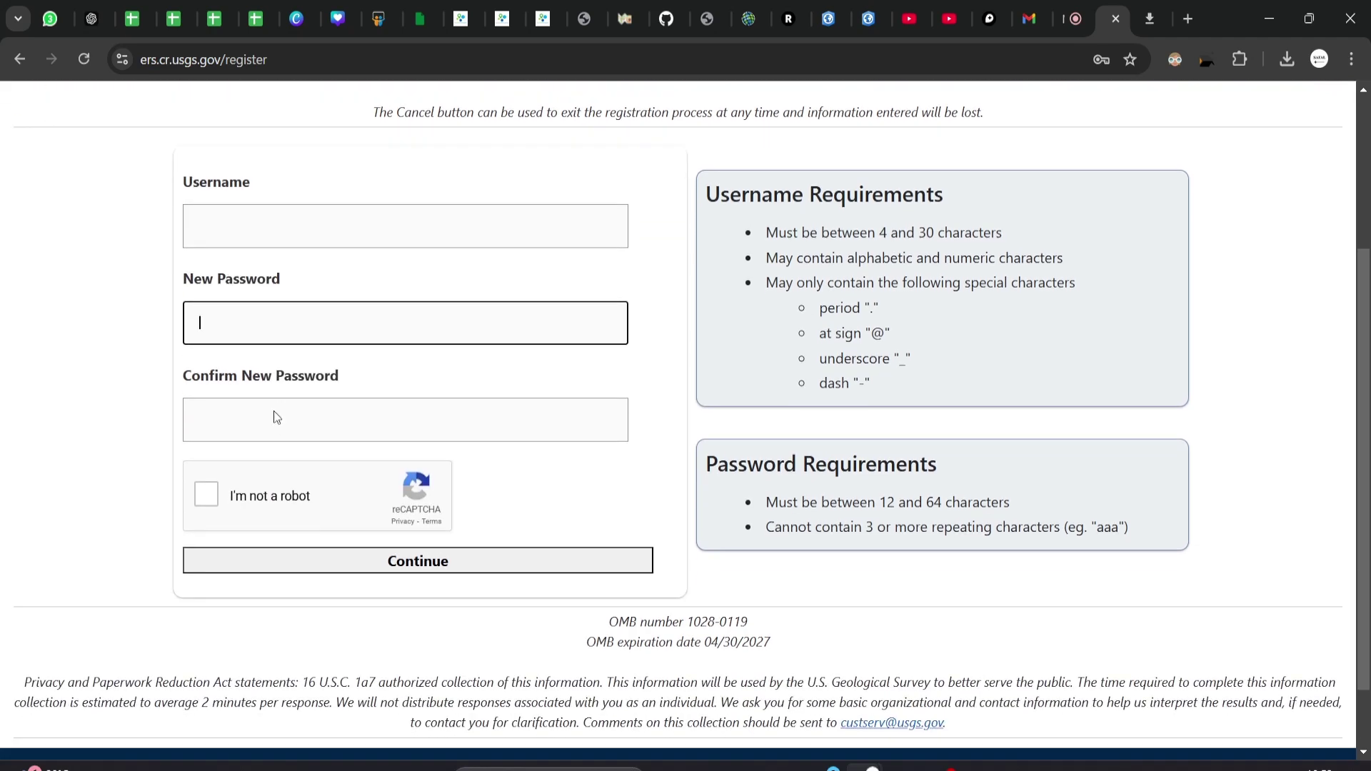
click(327, 218)
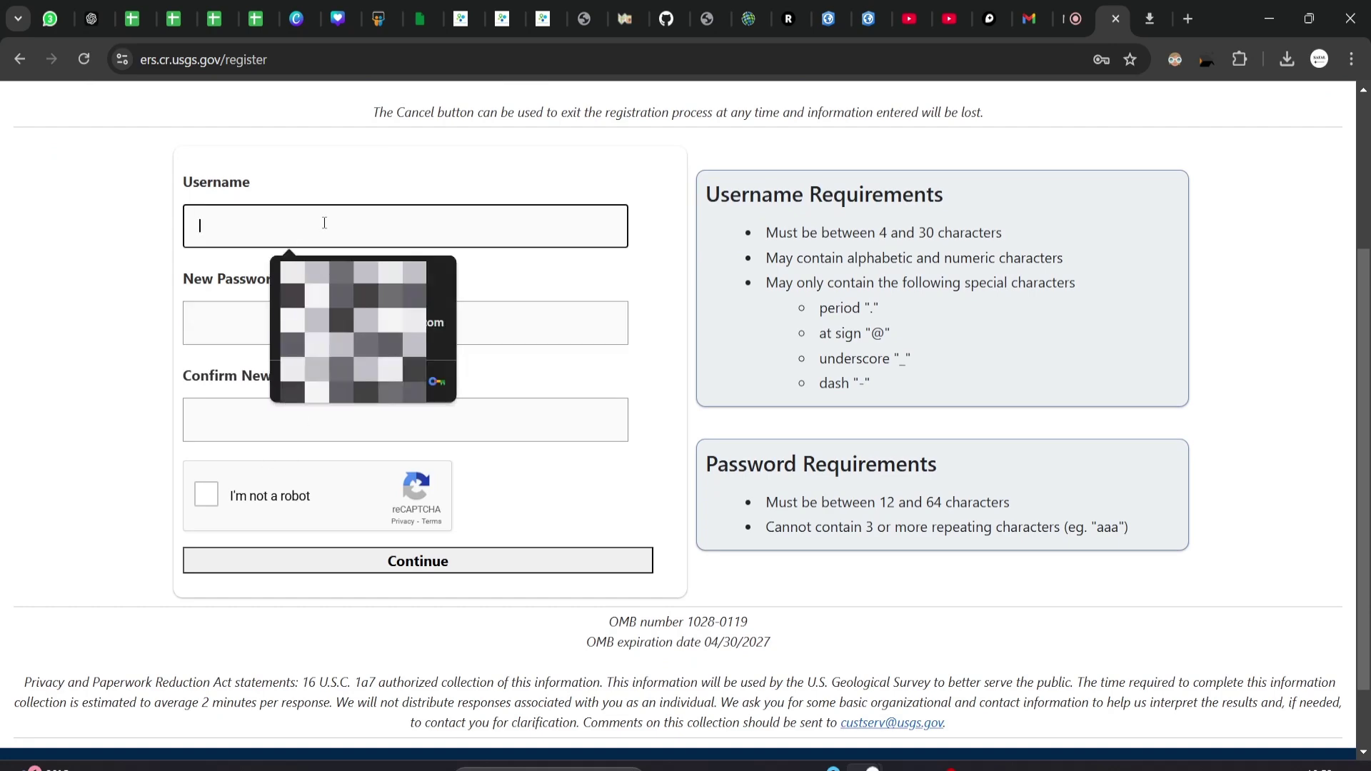
click(397, 564)
scroll(511, 352, up, 2)
click(500, 334)
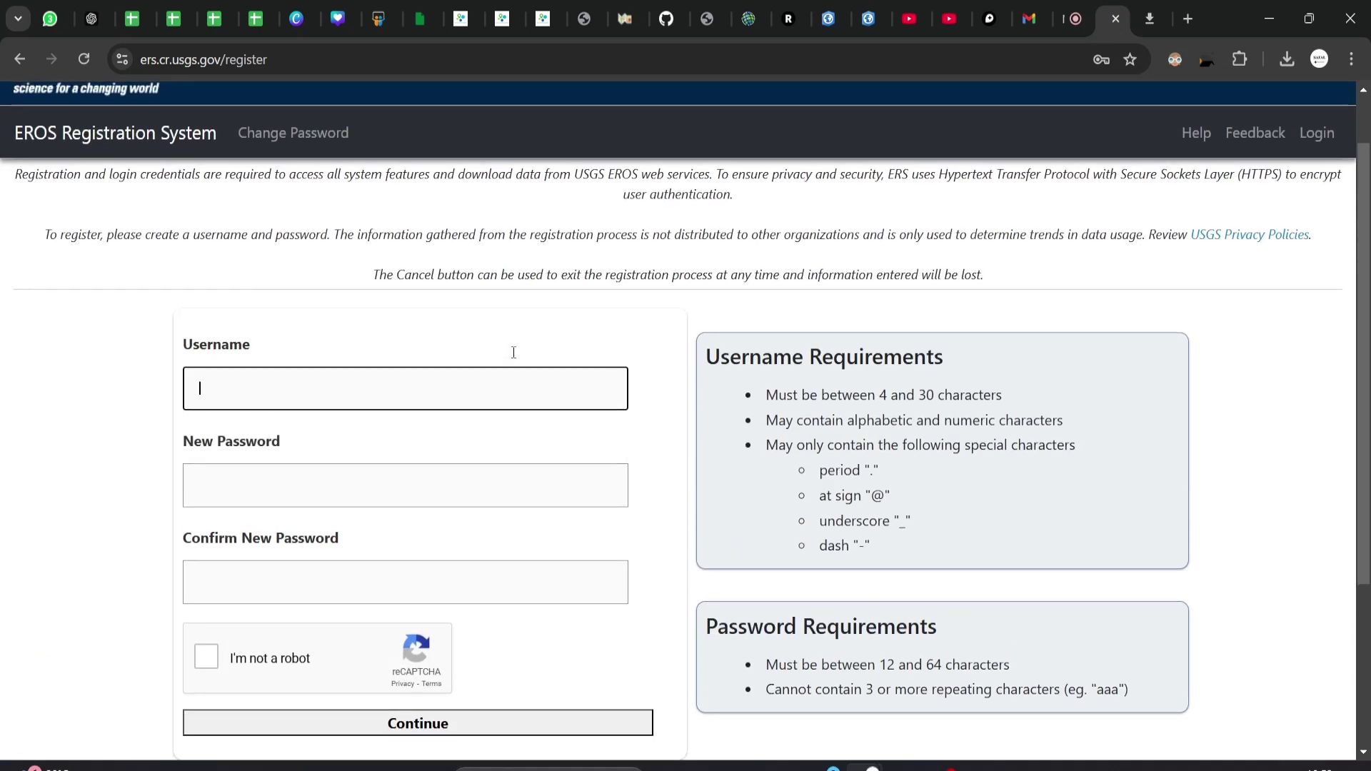
scroll(499, 547, down, 2)
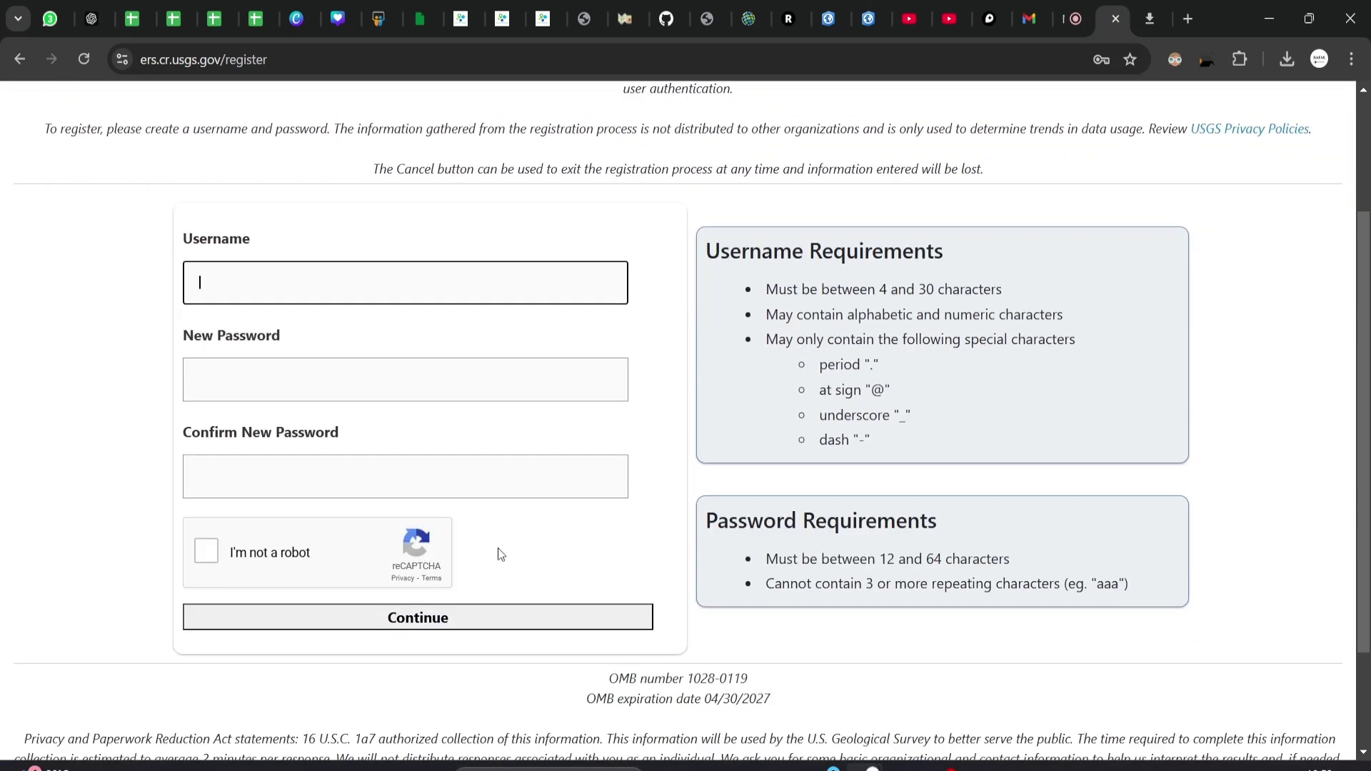
scroll(516, 425, up, 1)
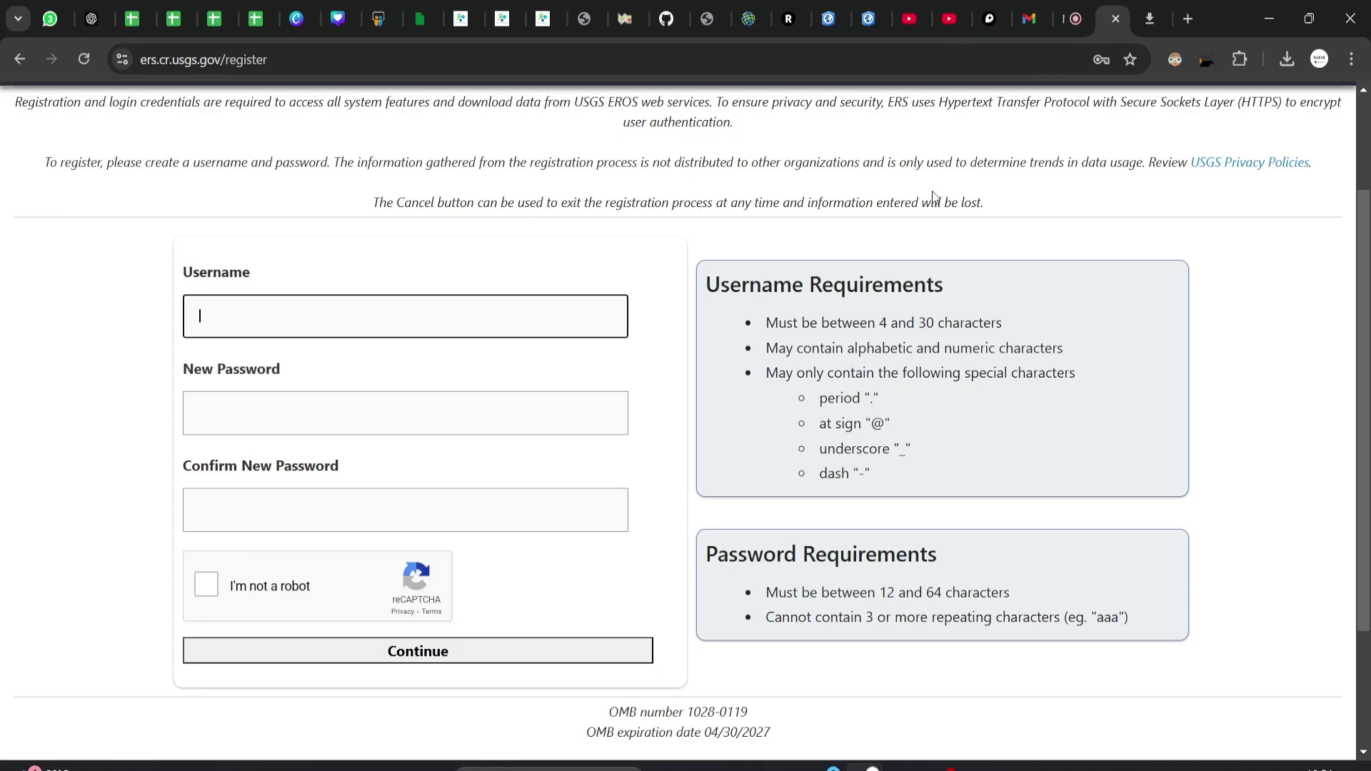
scroll(597, 356, up, 2)
scroll(430, 545, down, 4)
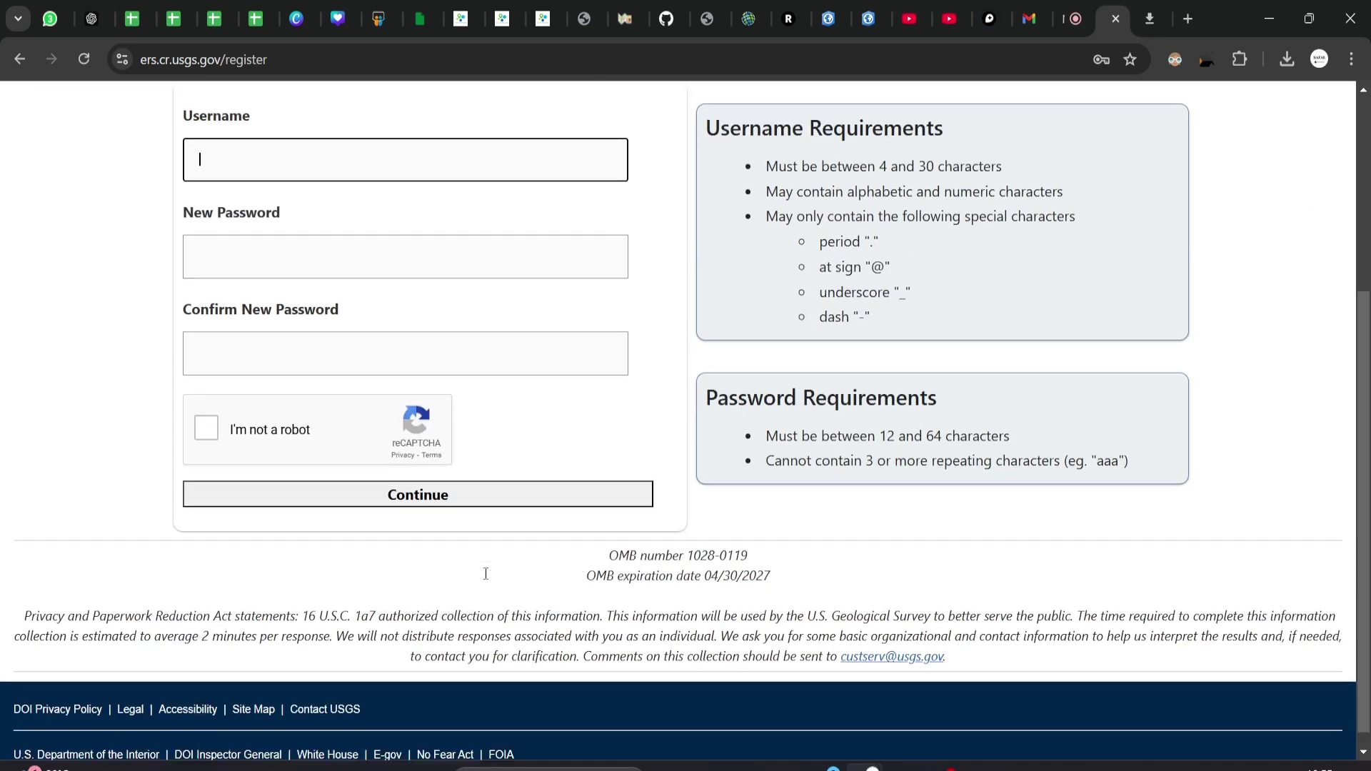
scroll(457, 564, up, 4)
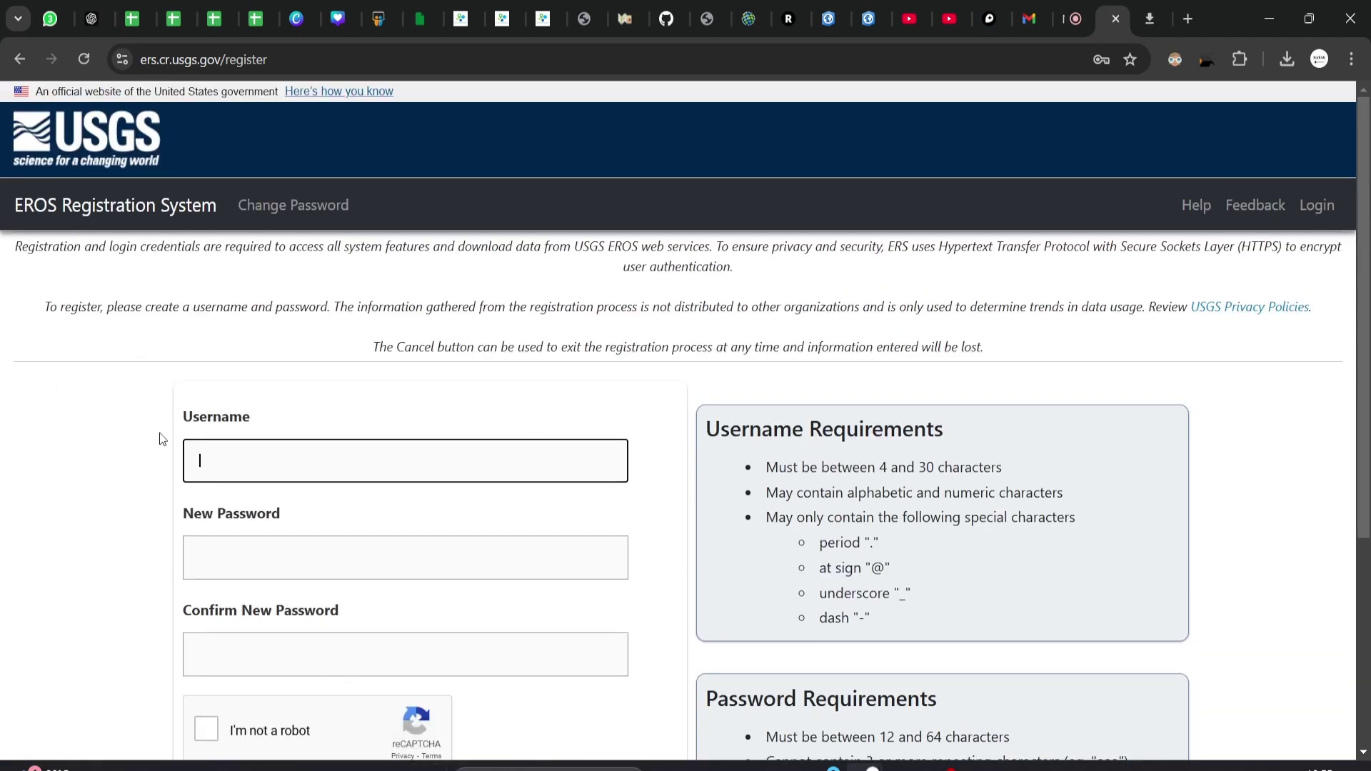
scroll(163, 438, down, 1)
scroll(162, 438, up, 1)
key(ctrl+w)
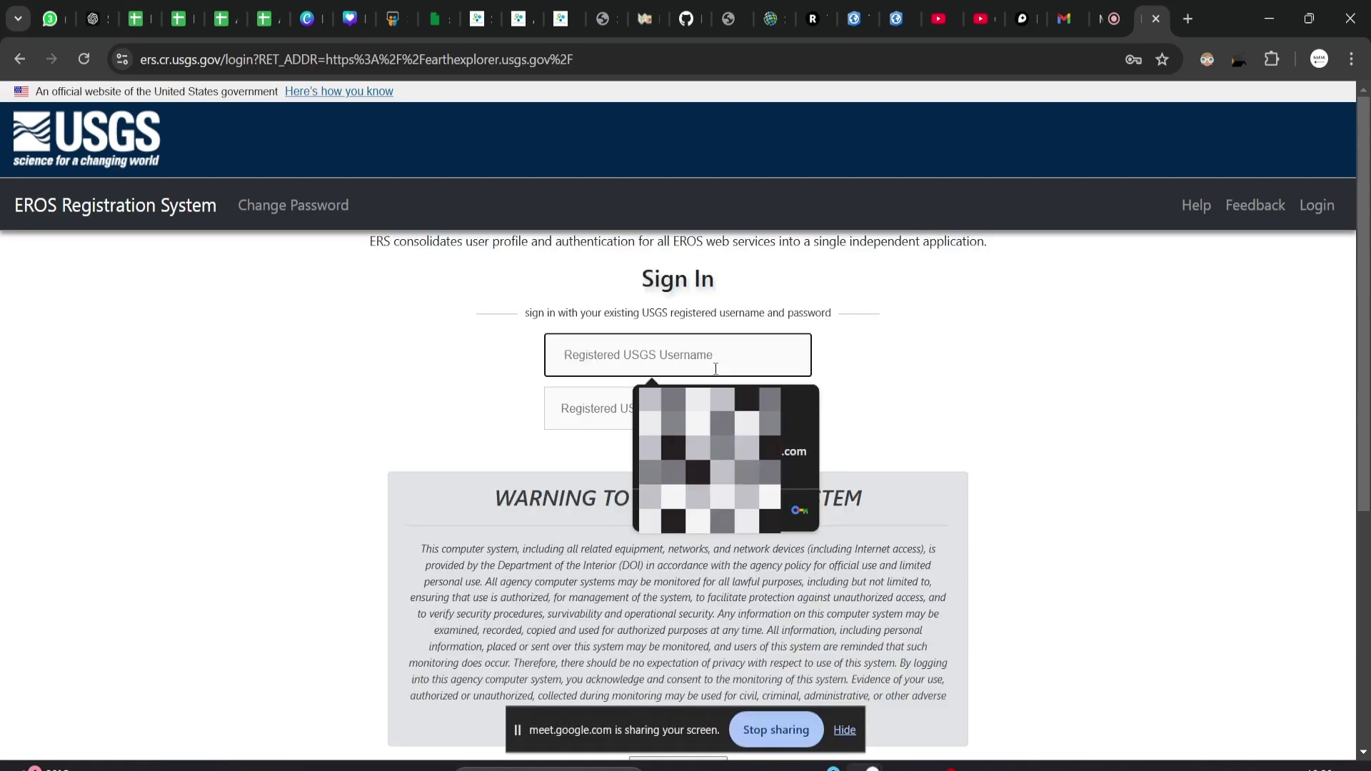
Sign in to EarthExplorer with the saved username and password, entering the Windows Security PIN to authorise filling them in.
click(714, 397)
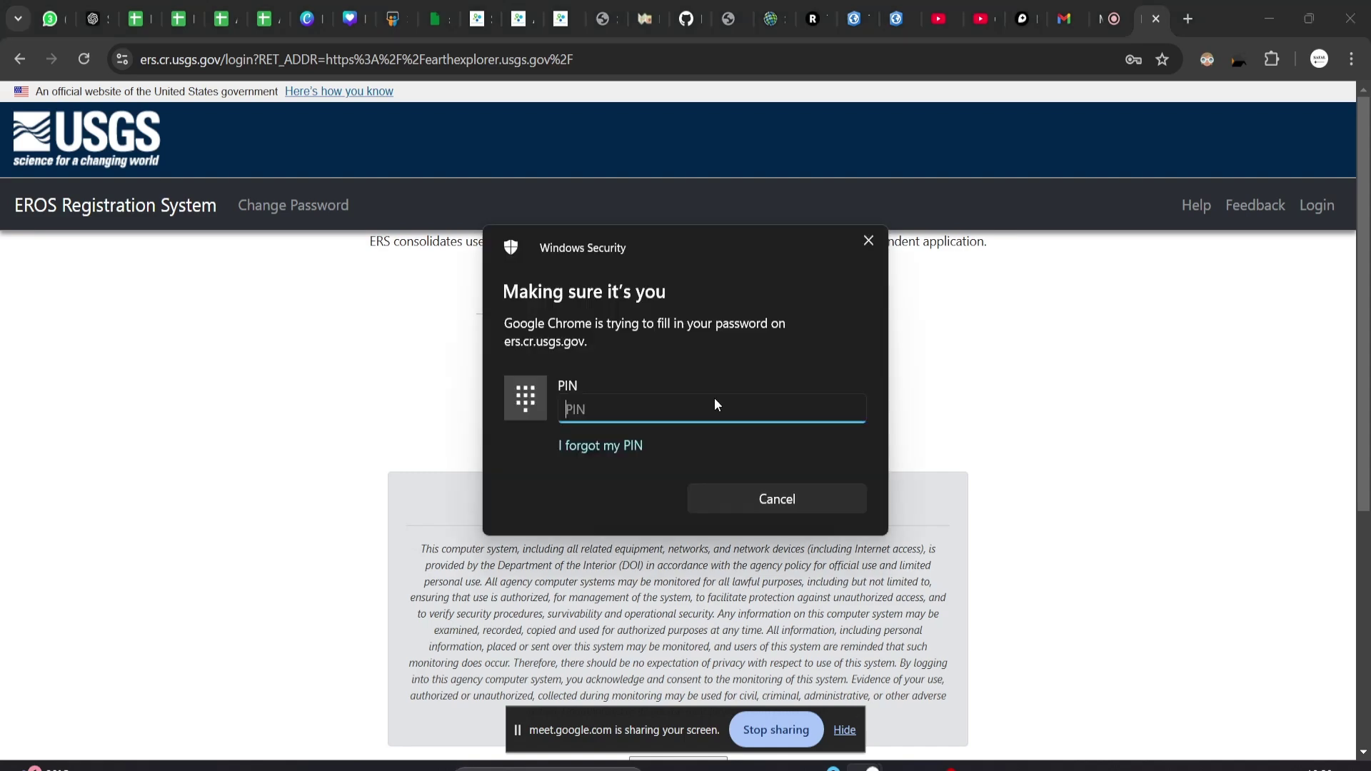
text(****)
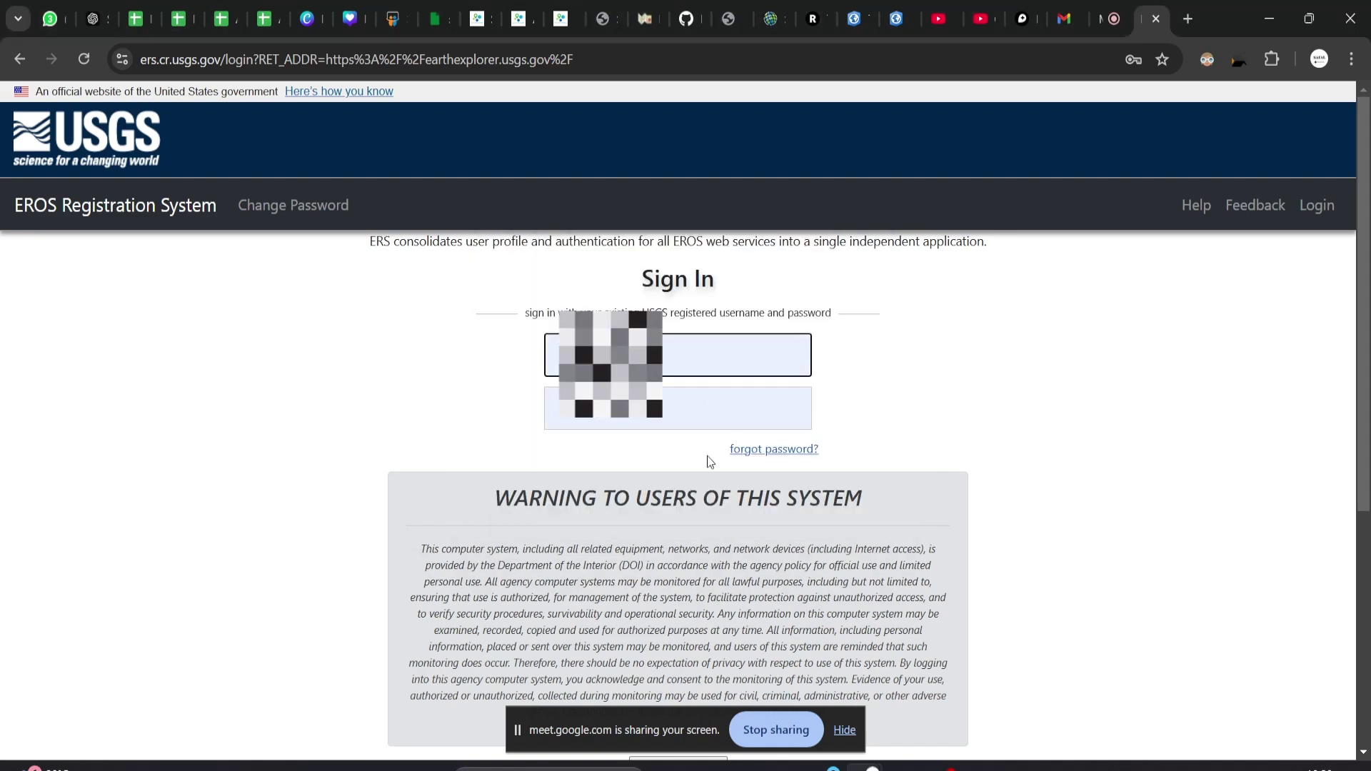
scroll(706, 456, down, 3)
click(714, 515)
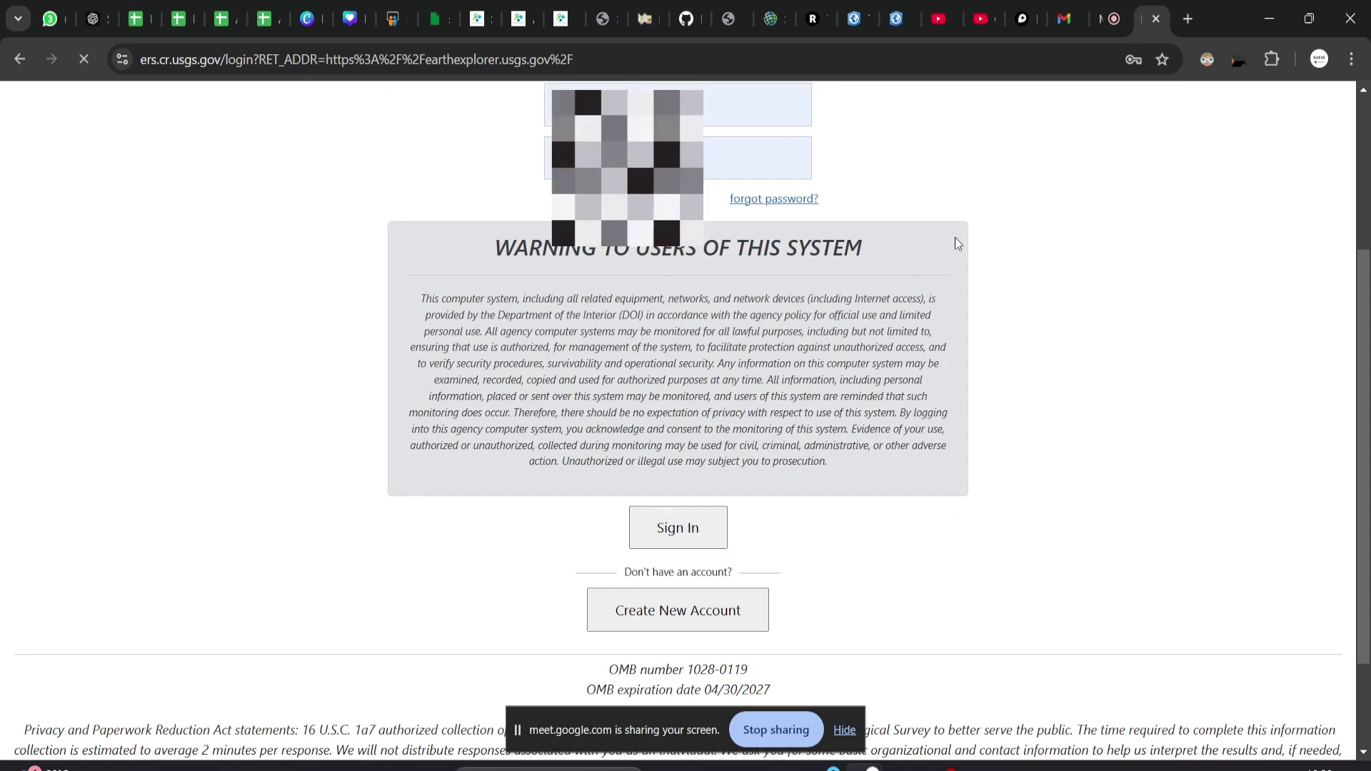
scroll(954, 238, up, 1)
scroll(954, 243, up, 2)
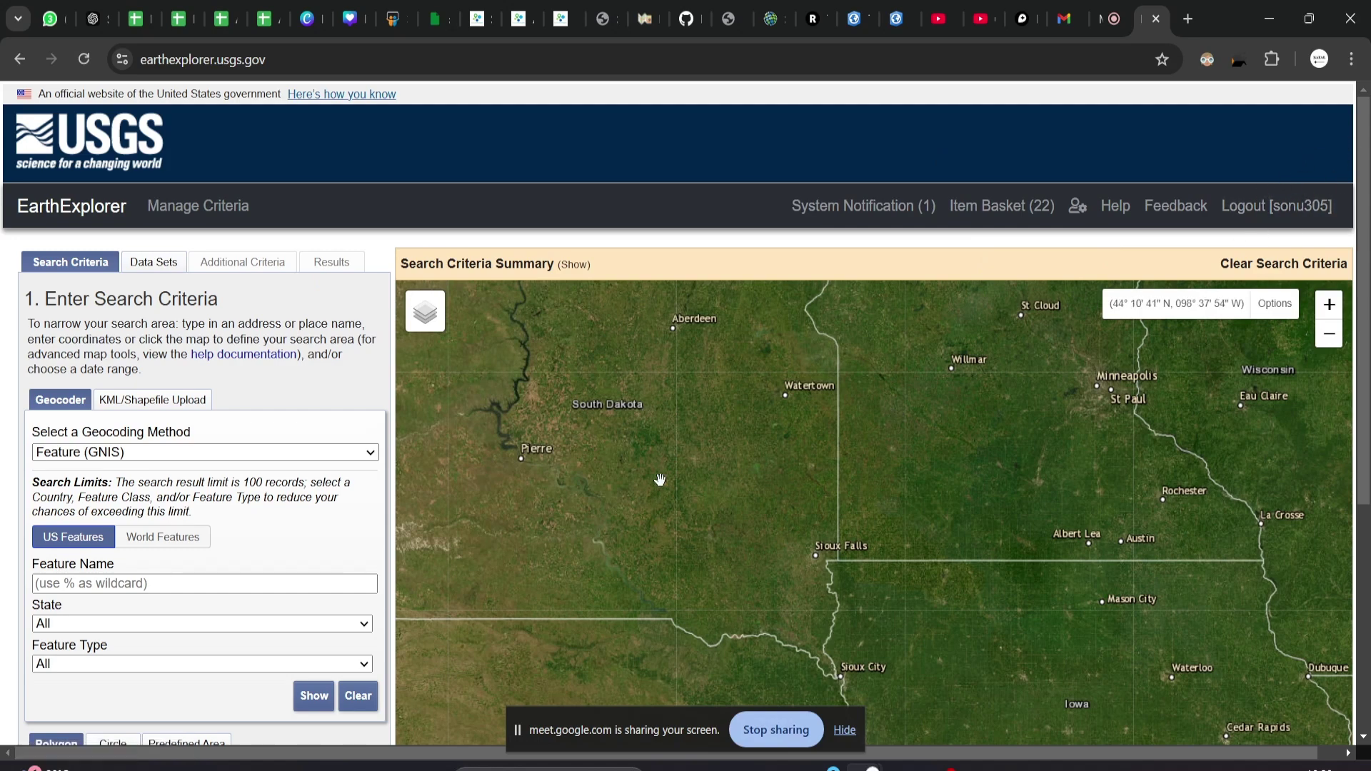
Outline a six-point search polygon on the map along India's southwest coast, from just south of Mangaluru past Kochi to the southern tip.
scroll(659, 480, down, 4)
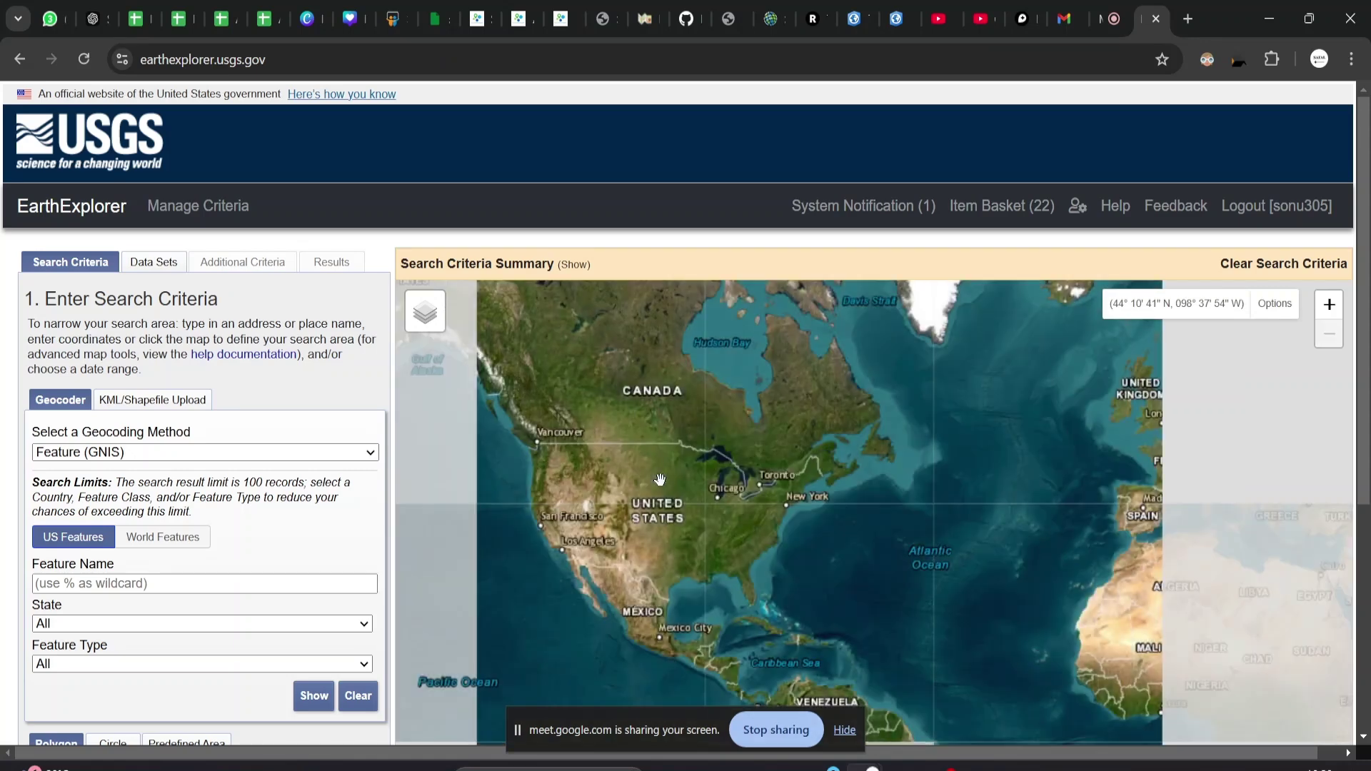
drag(1118, 528, 607, 442)
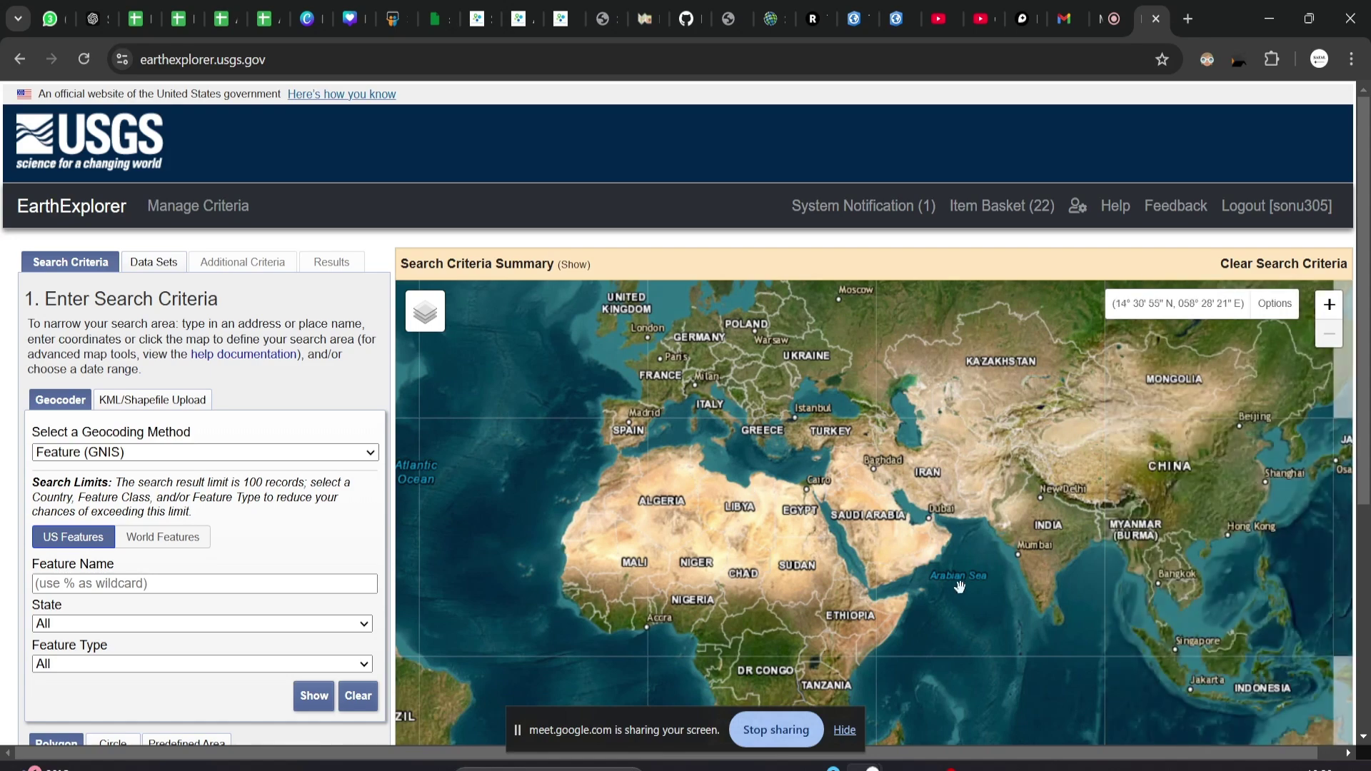
scroll(1024, 617, up, 1)
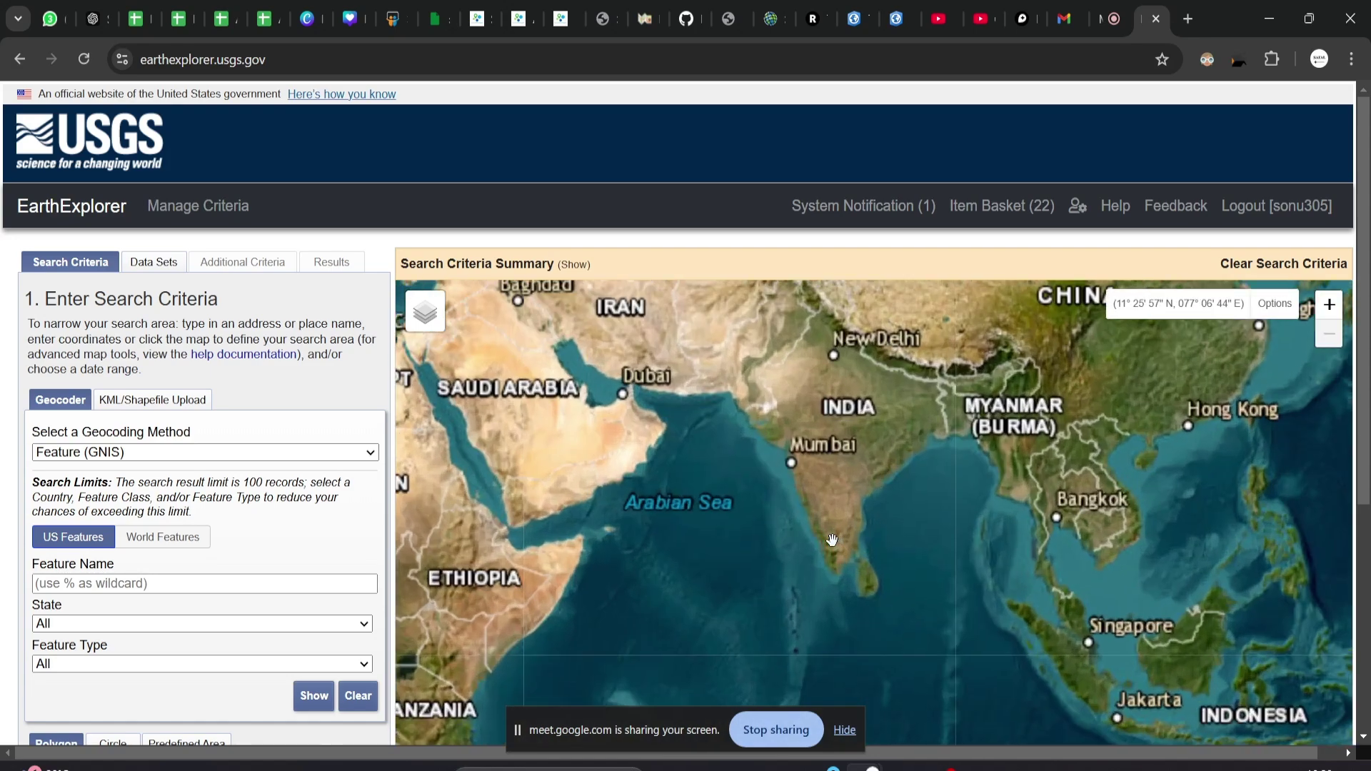
scroll(832, 539, up, 1)
scroll(807, 558, up, 1)
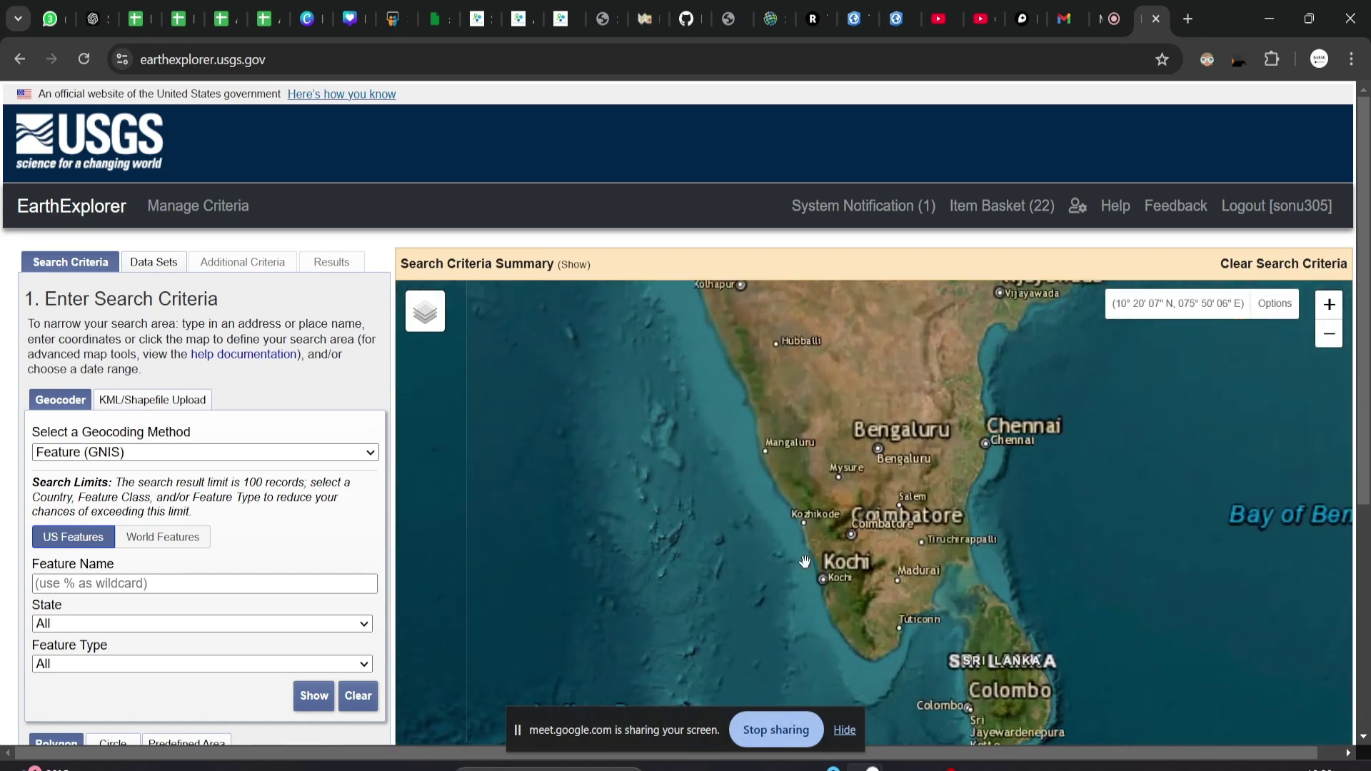
drag(799, 525, 772, 488)
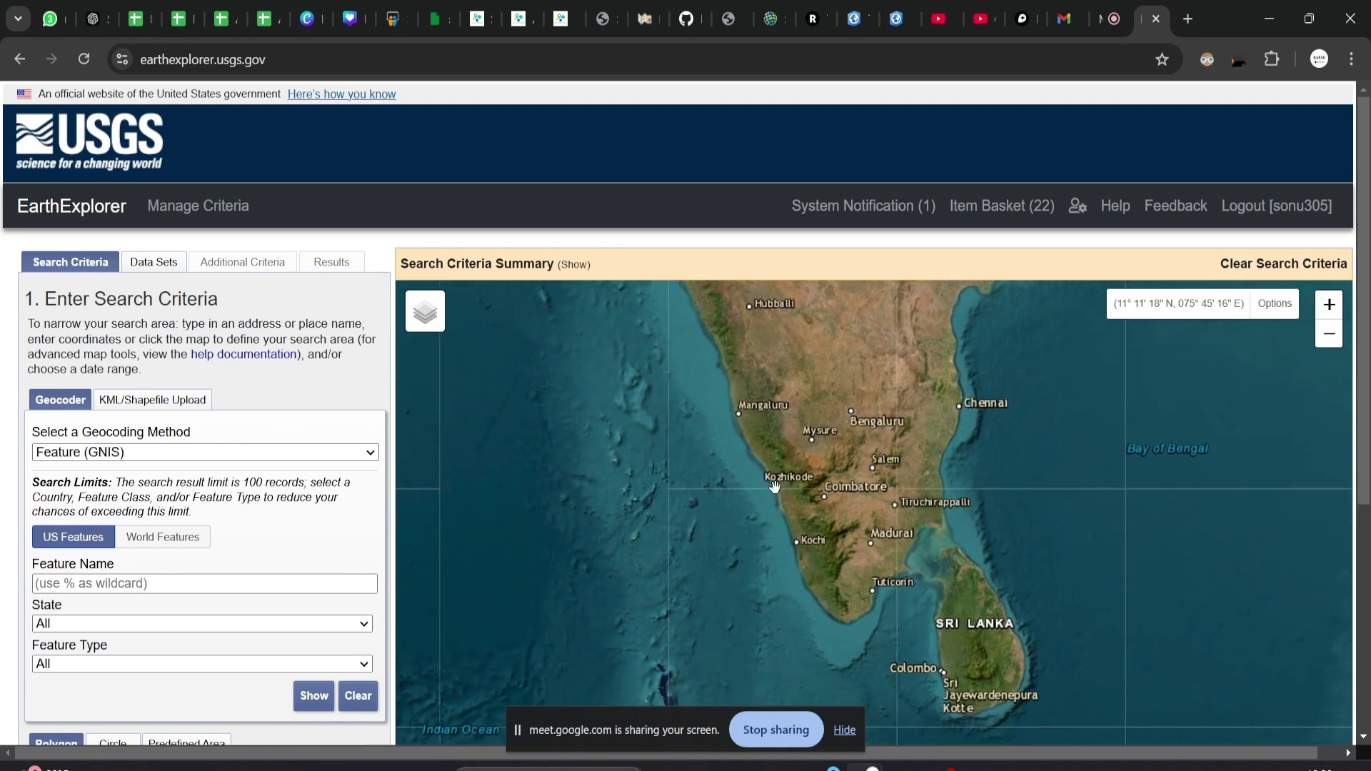
click(743, 436)
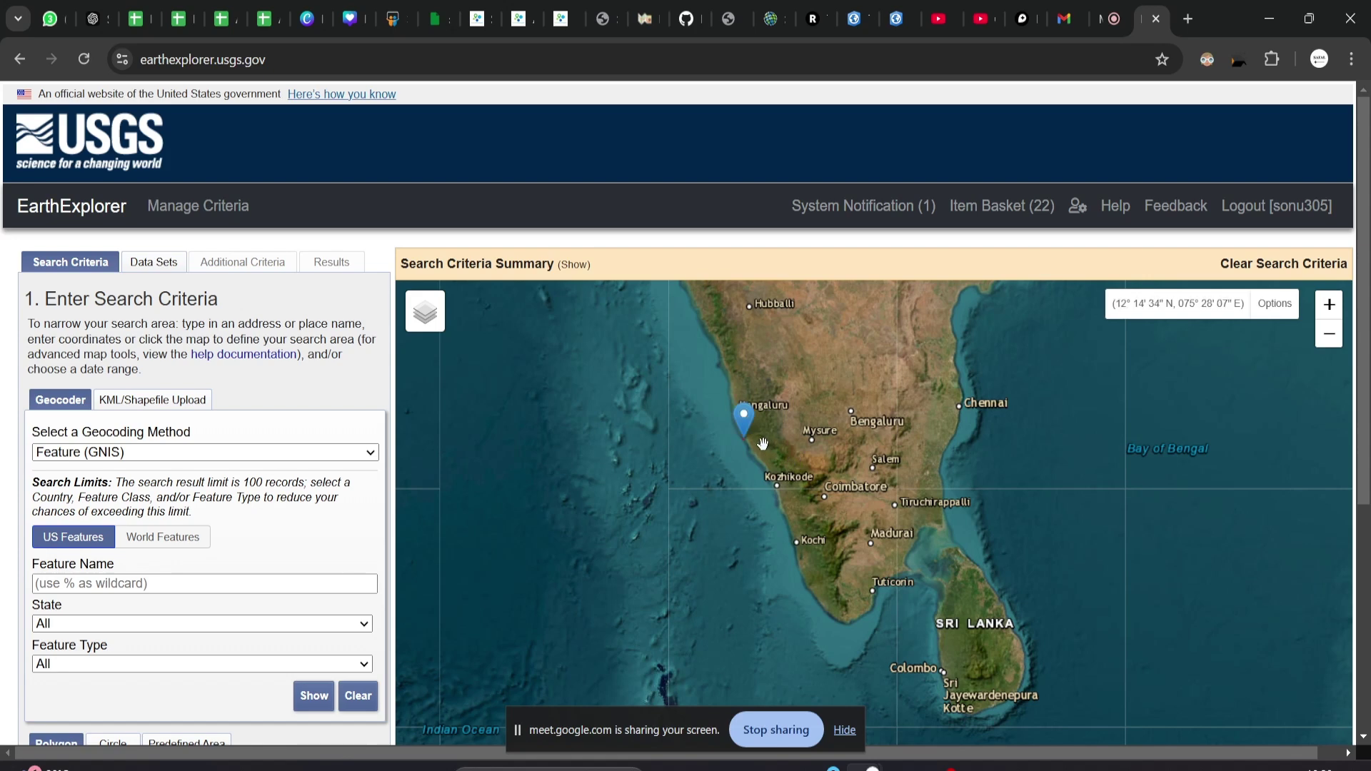
click(791, 464)
click(824, 508)
click(837, 560)
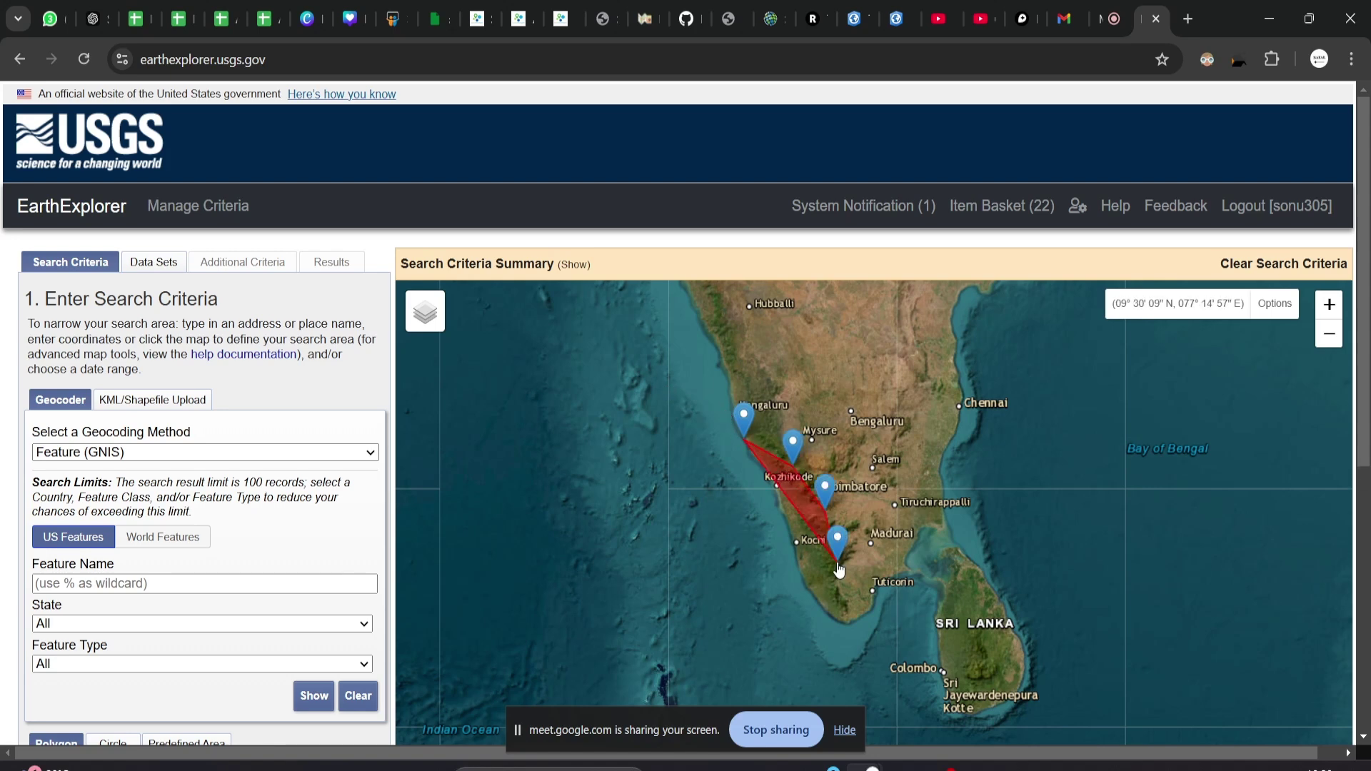
click(845, 619)
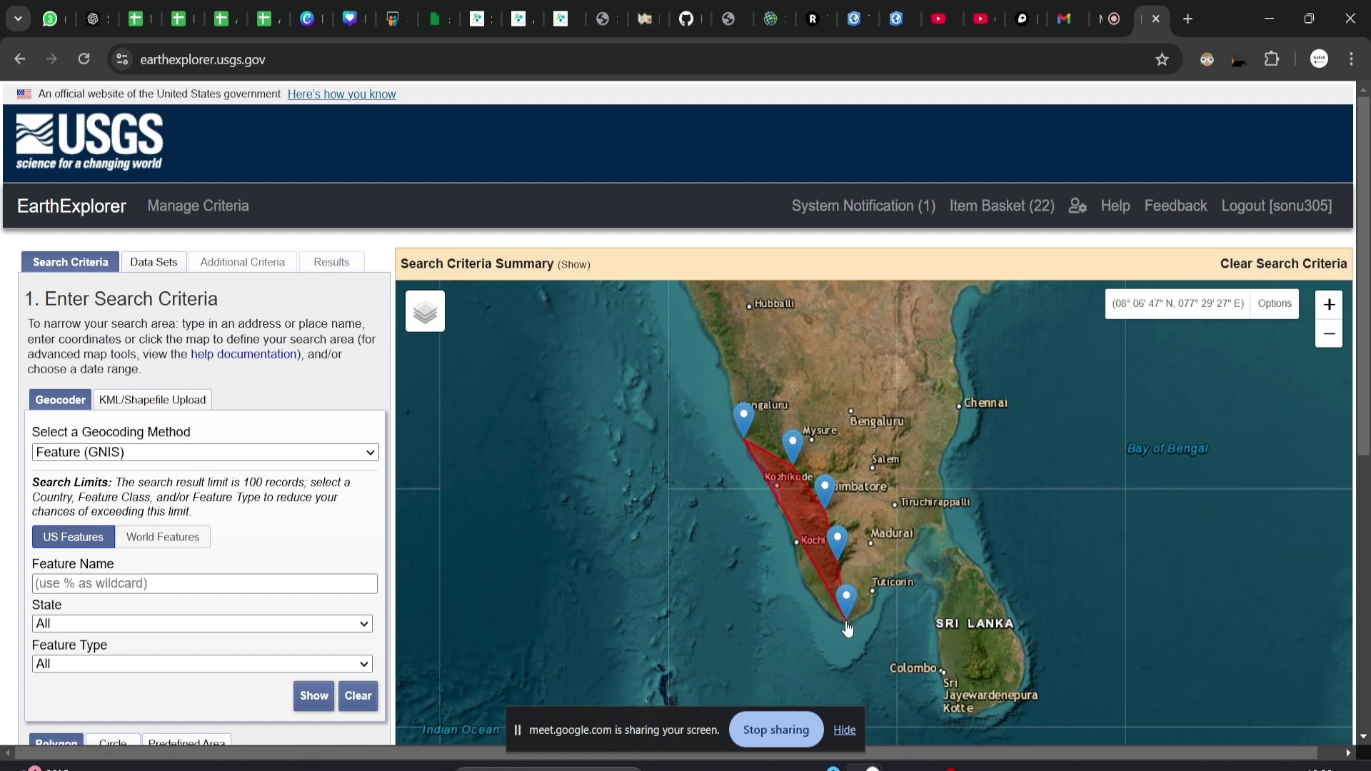
click(800, 580)
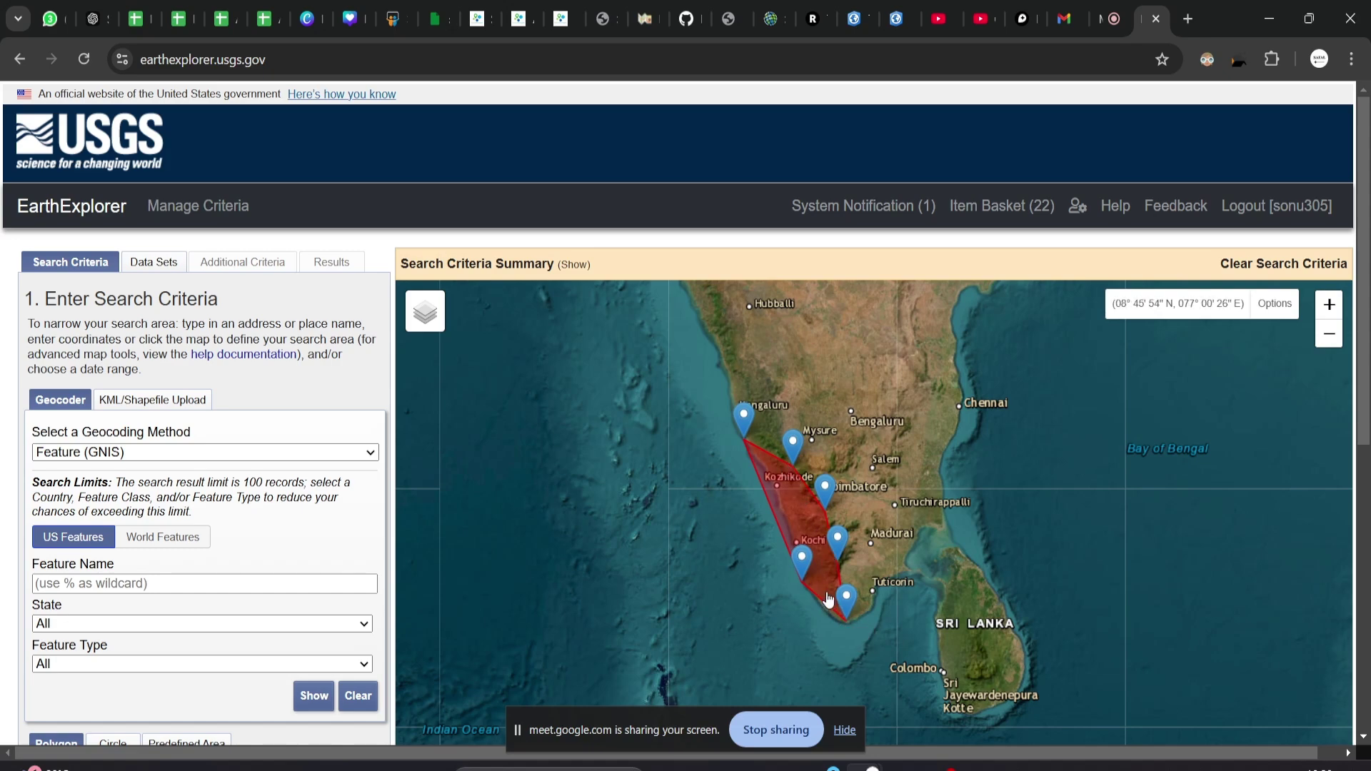
Move the polygon's sixth point, on the coast south of Kochi, to 08° 57' 00" N, 076° 30' 31" E.
scroll(217, 511, down, 1)
scroll(217, 511, down, 5)
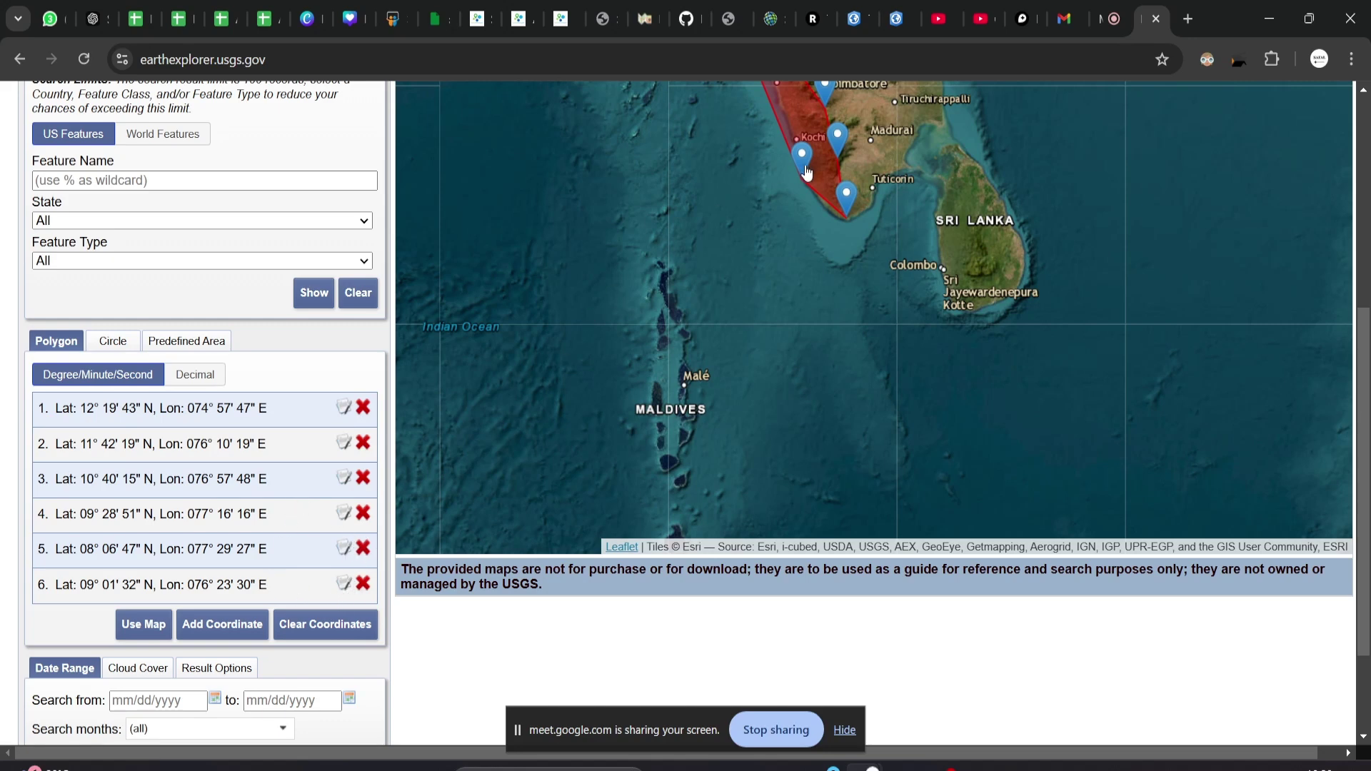
drag(807, 173, 811, 179)
Limit the cloud cover range to 0% - 4% and set unknown cloud cover values to Excluded.
scroll(266, 459, down, 2)
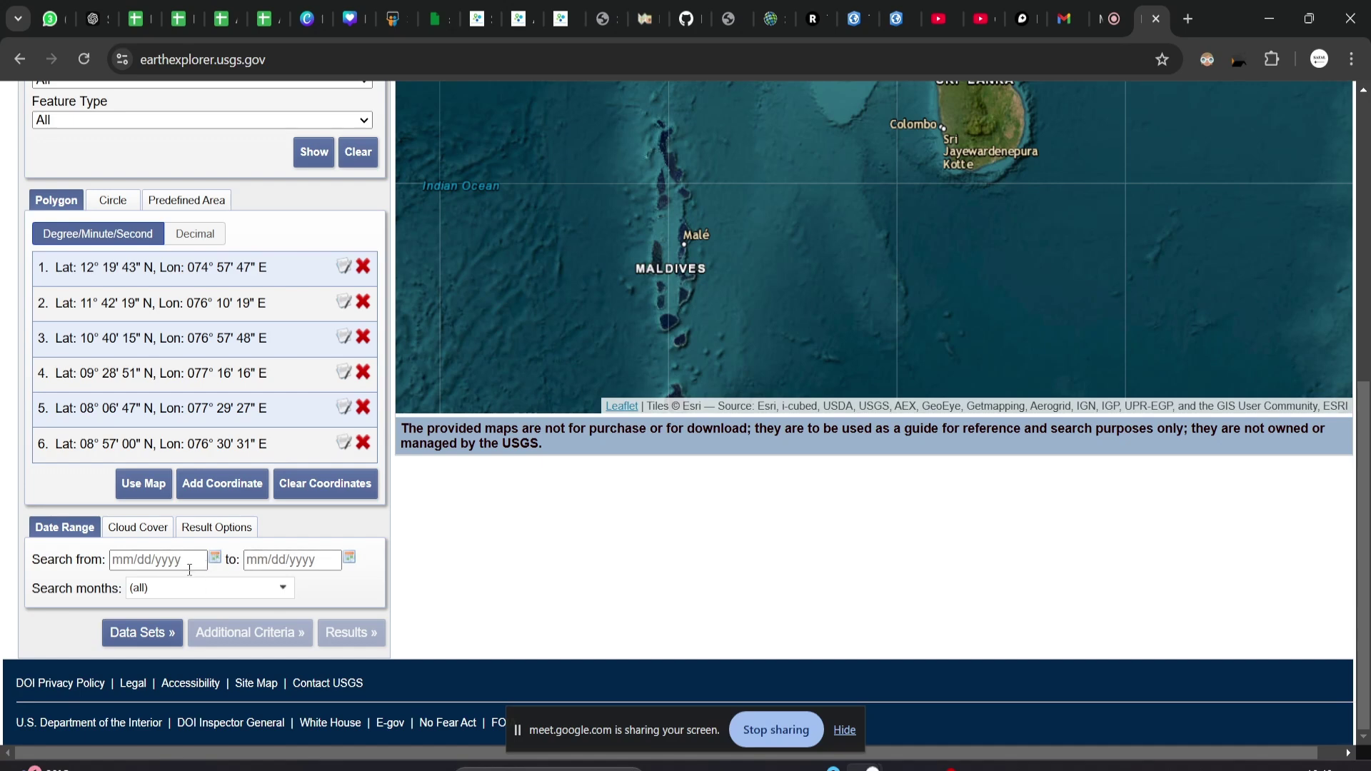
click(152, 536)
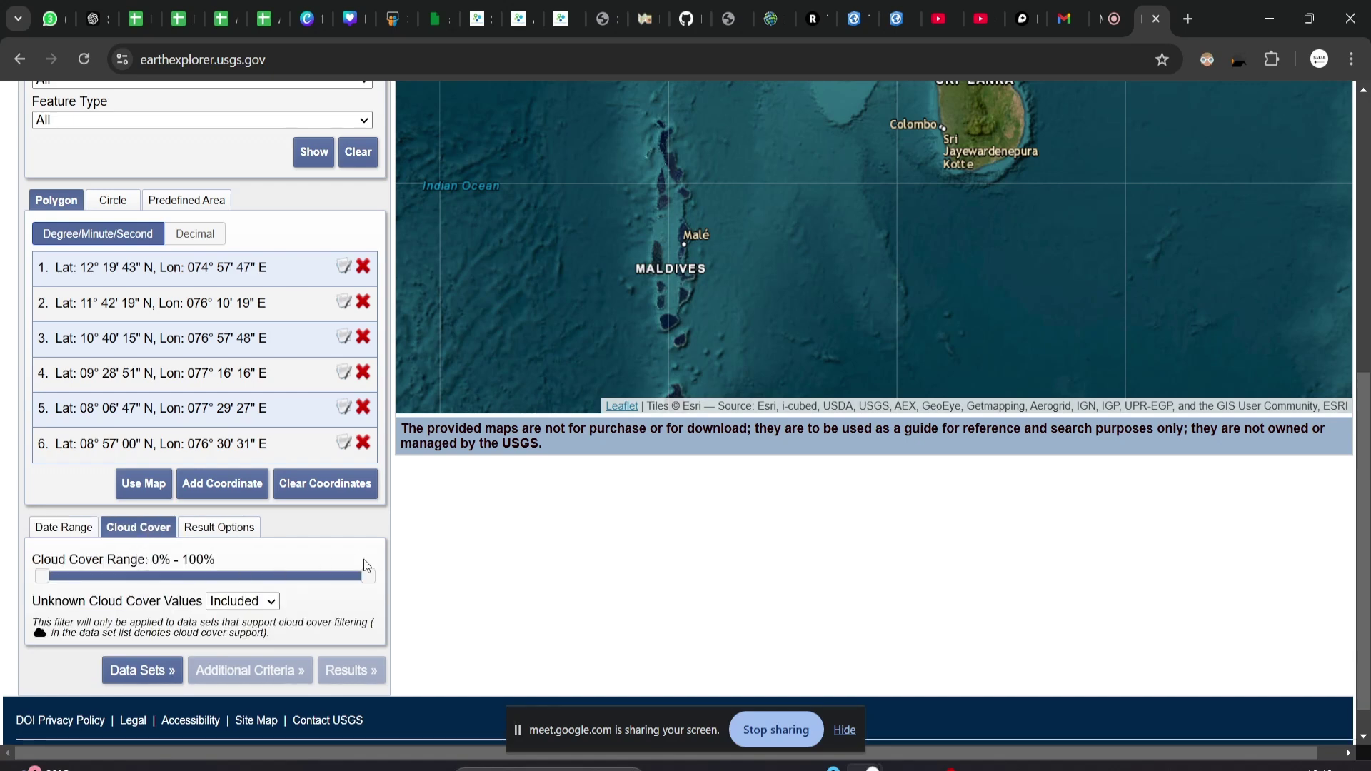
drag(369, 584, 57, 614)
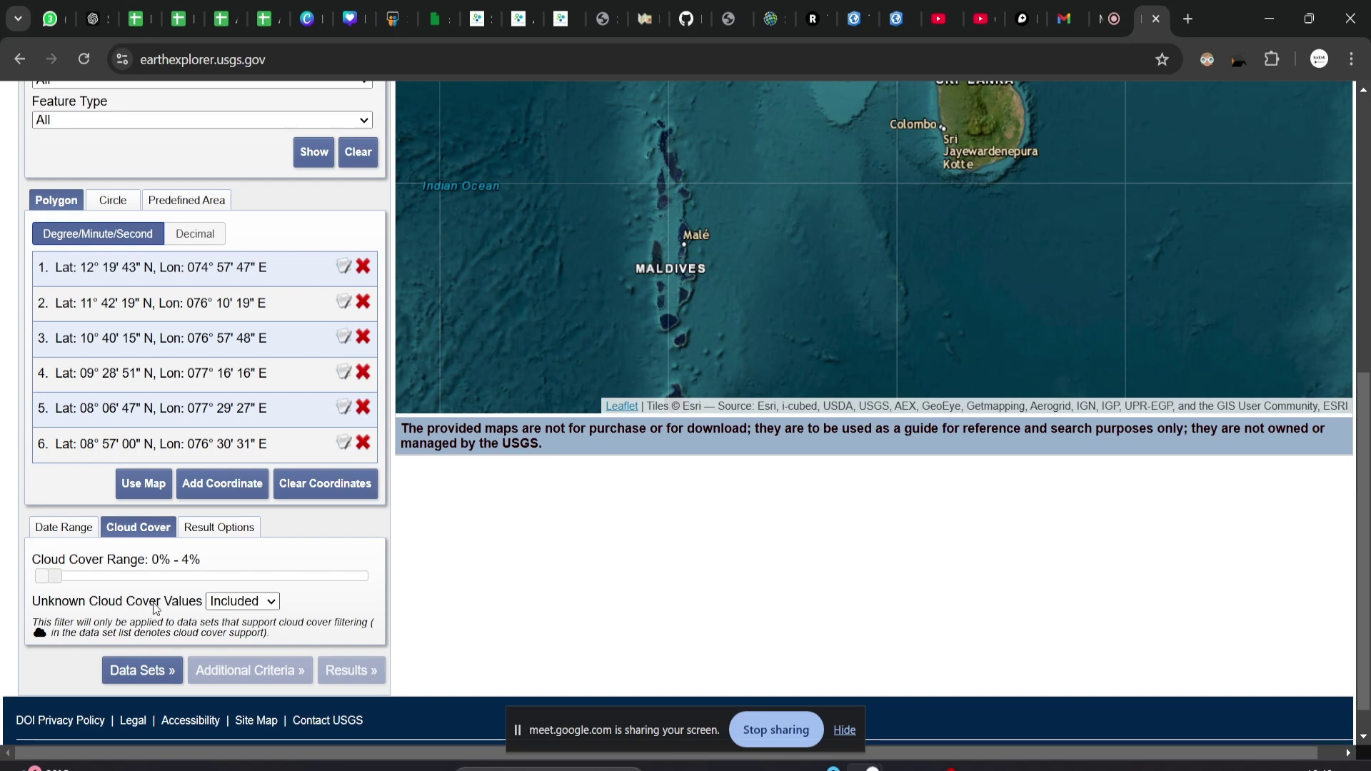
click(219, 603)
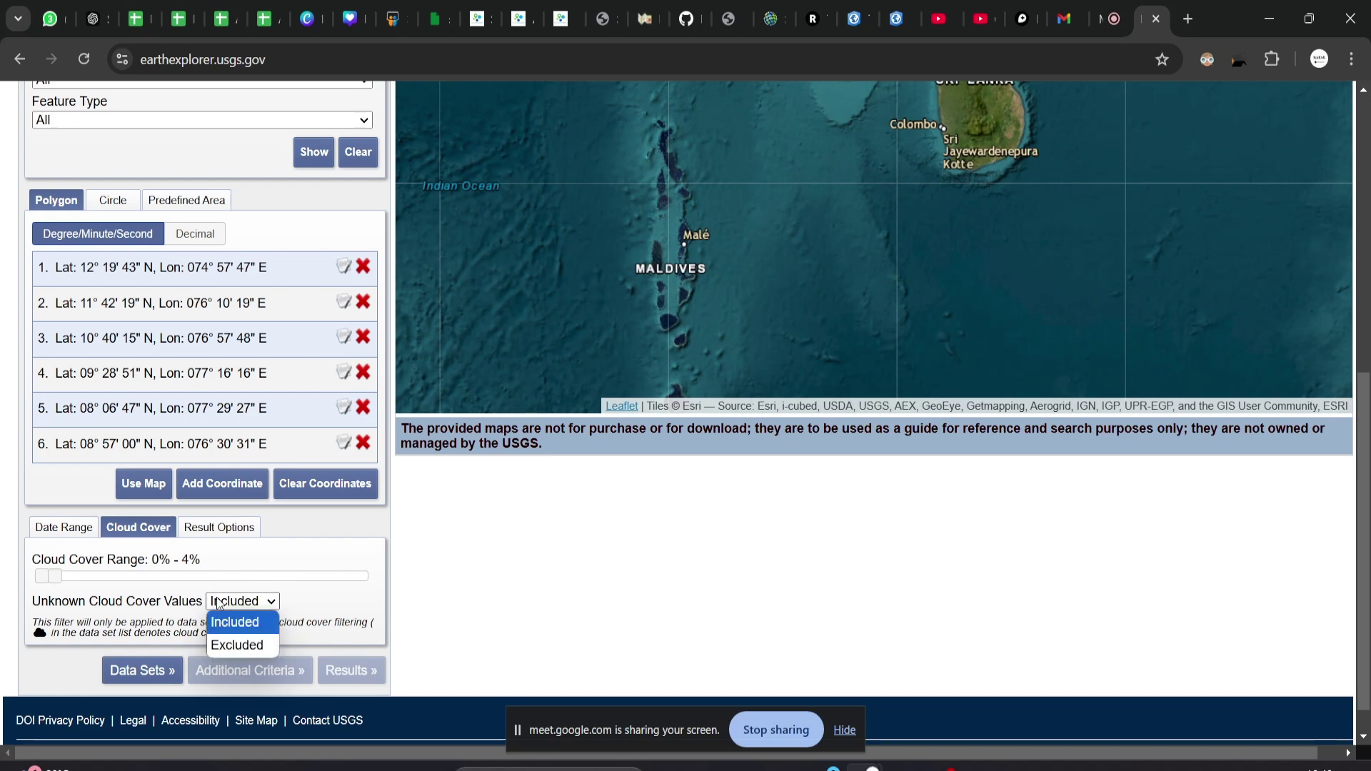
click(232, 642)
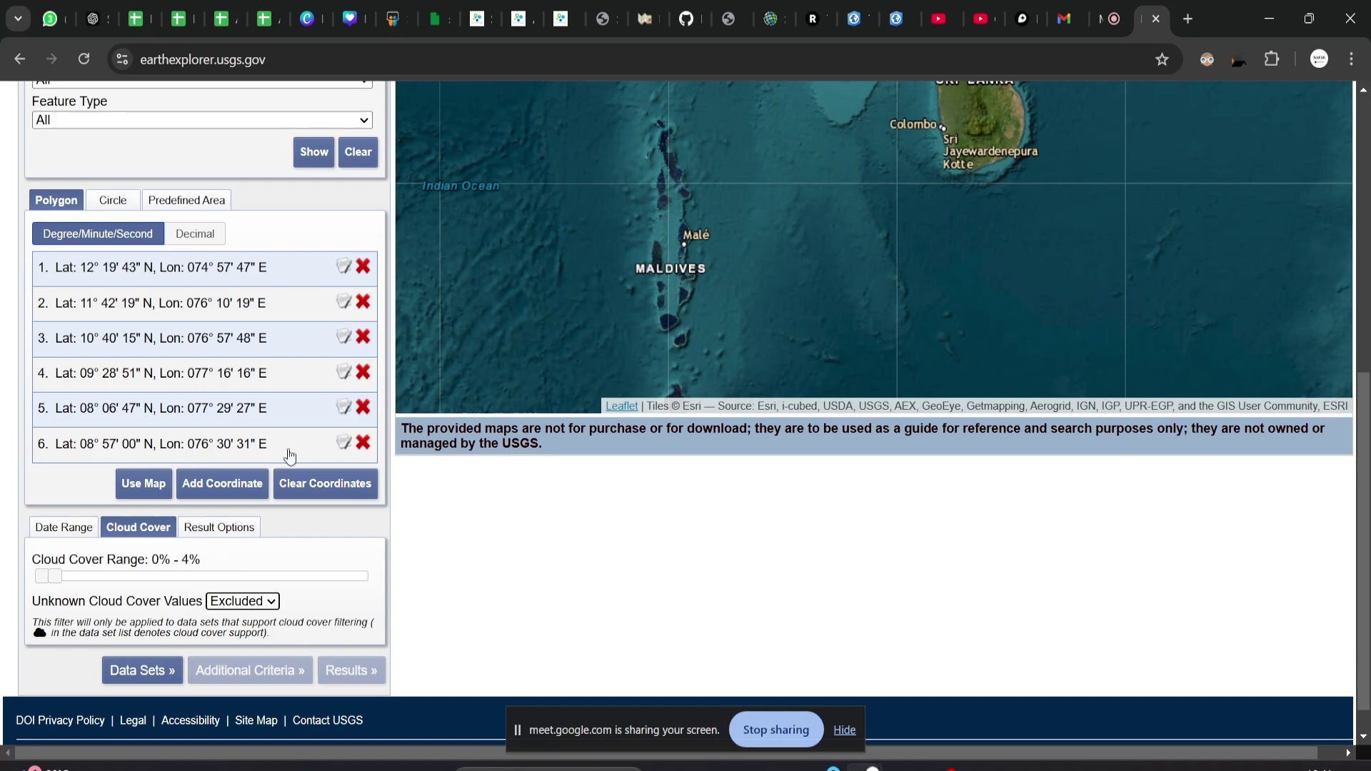
Proceed to the data set selection and look through the available data set categories.
scroll(334, 389, up, 6)
scroll(334, 389, down, 6)
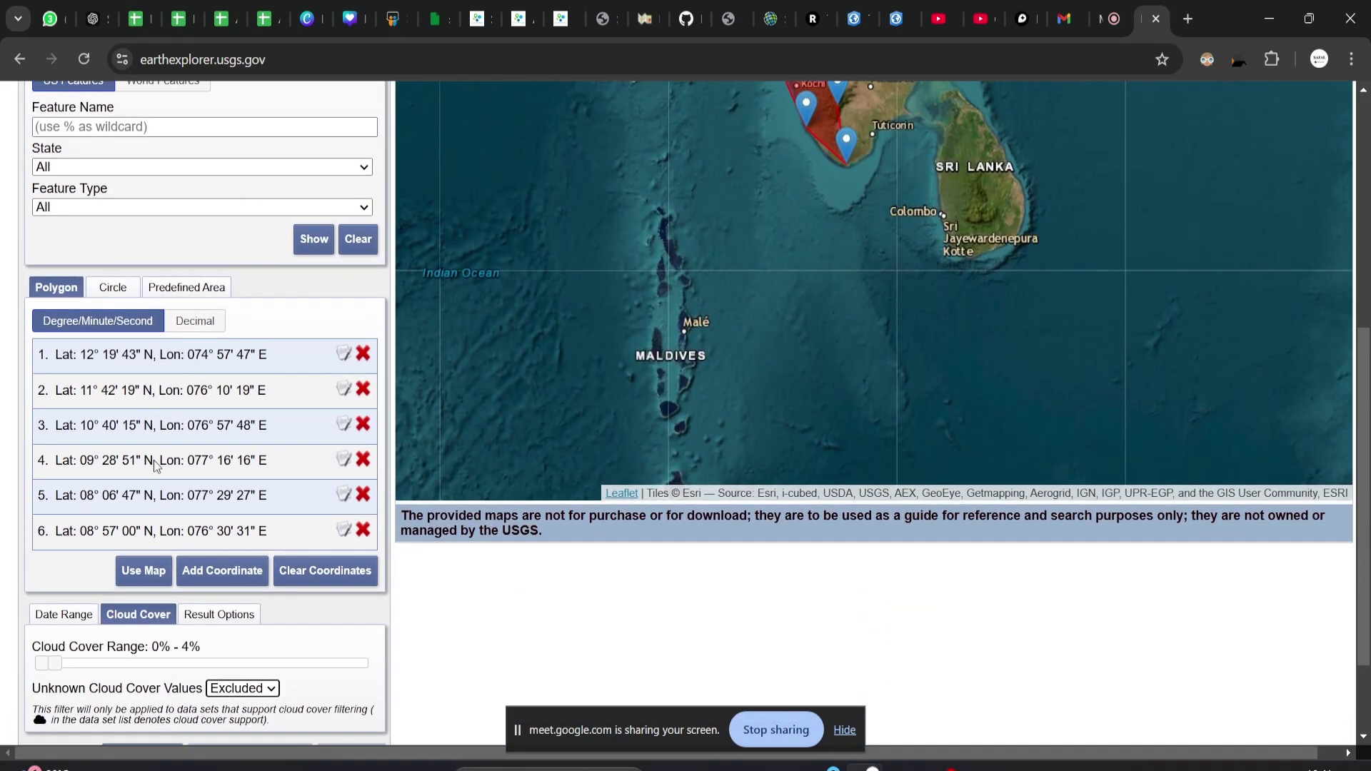
scroll(284, 507, down, 2)
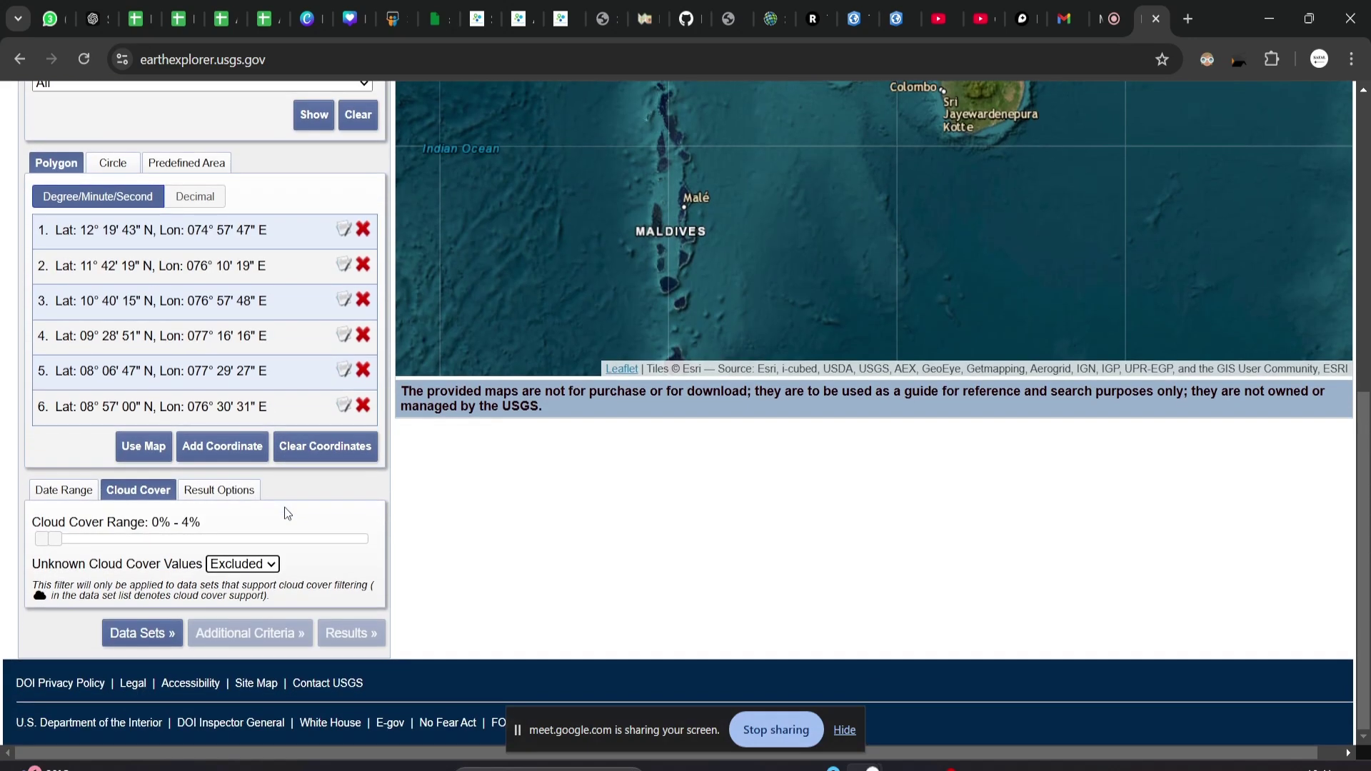
click(151, 640)
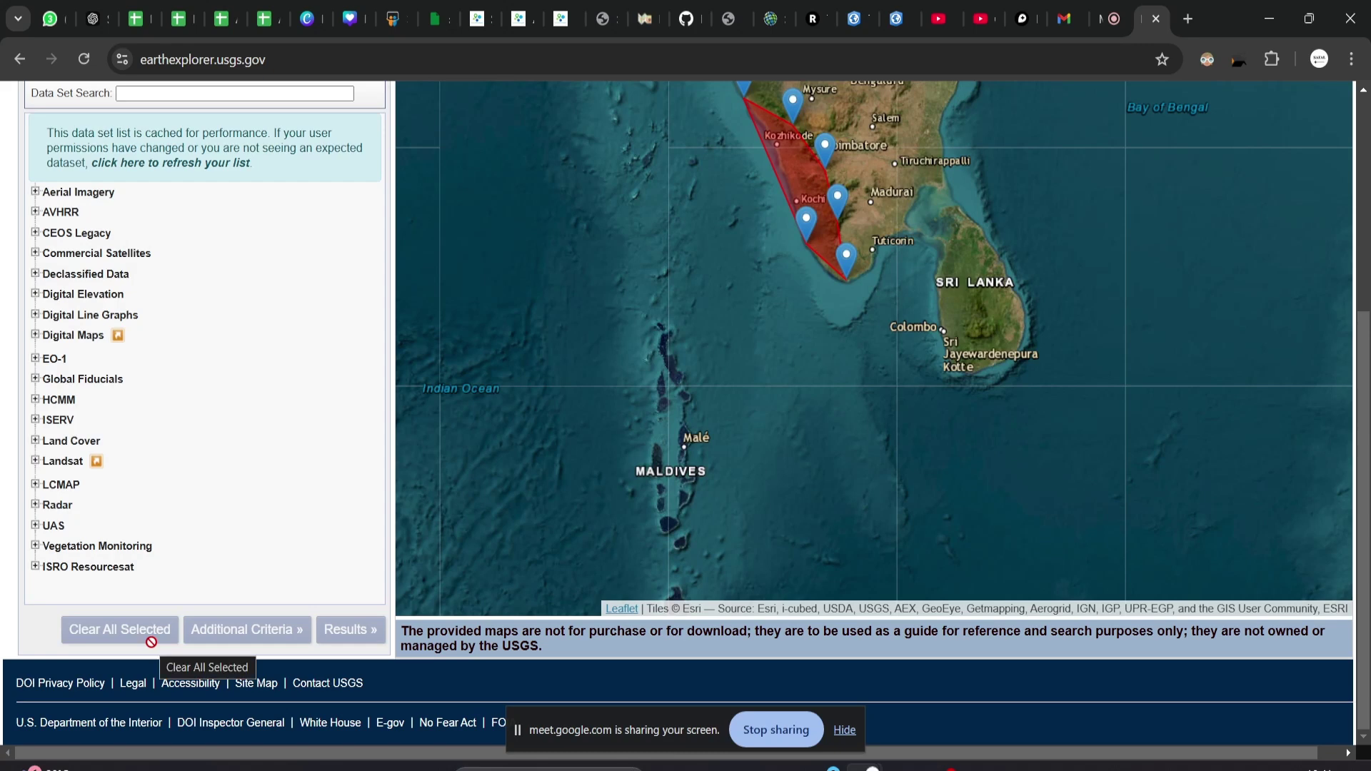
scroll(177, 418, up, 2)
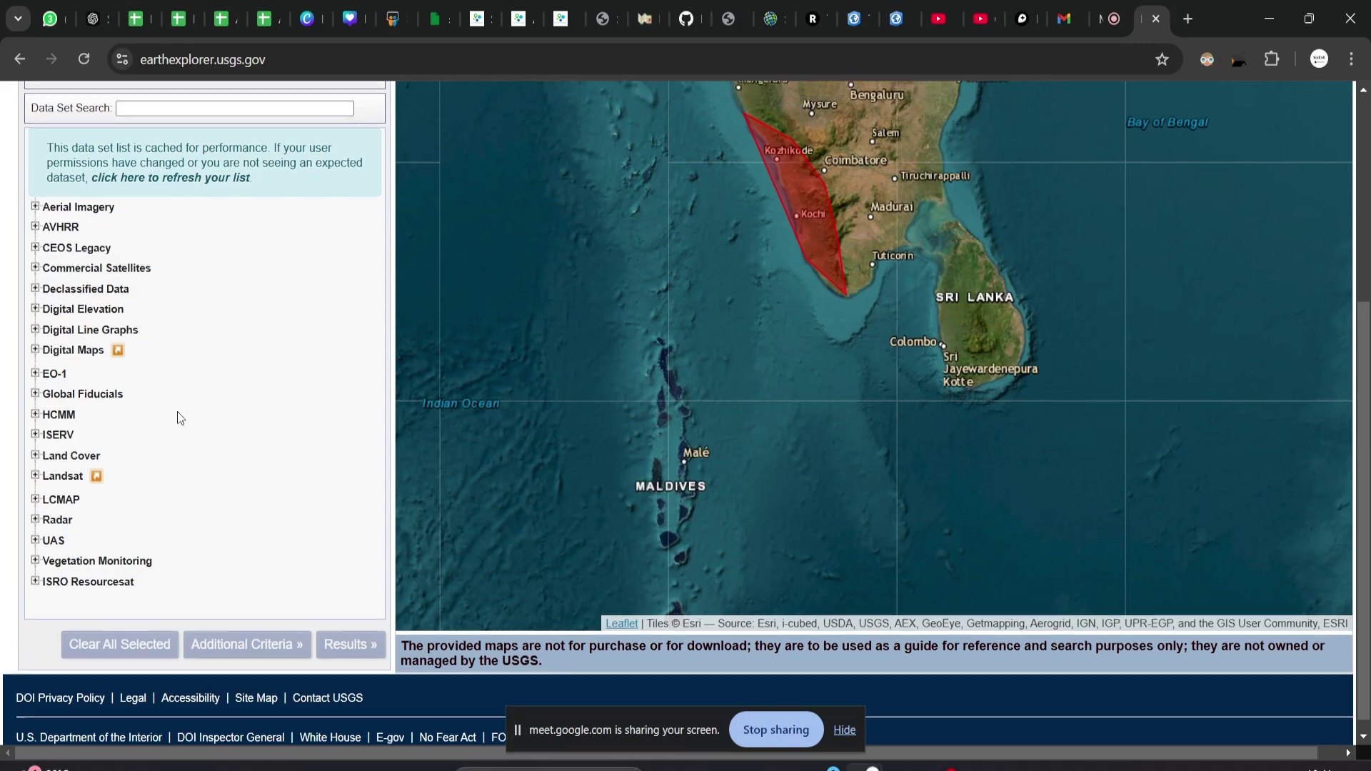
scroll(177, 411, up, 2)
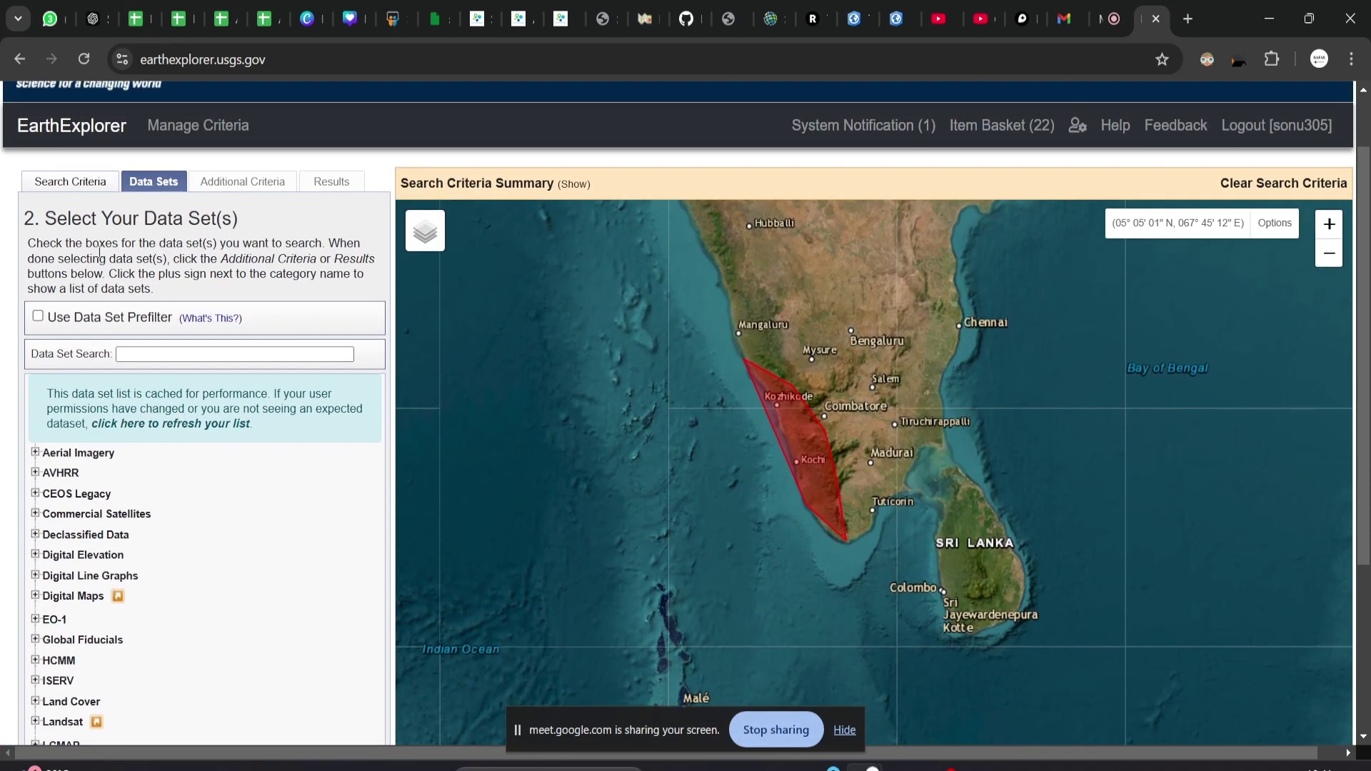
scroll(93, 491, down, 4)
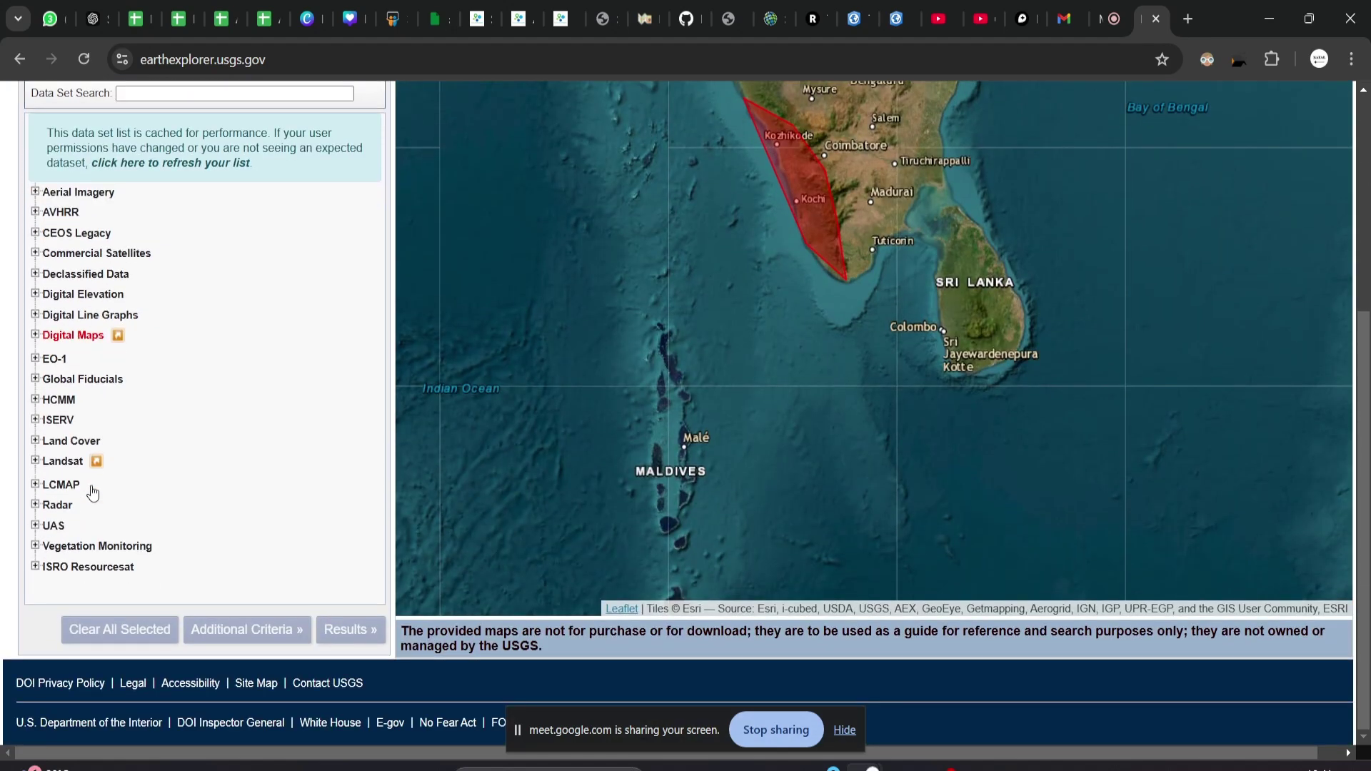
scroll(93, 492, up, 5)
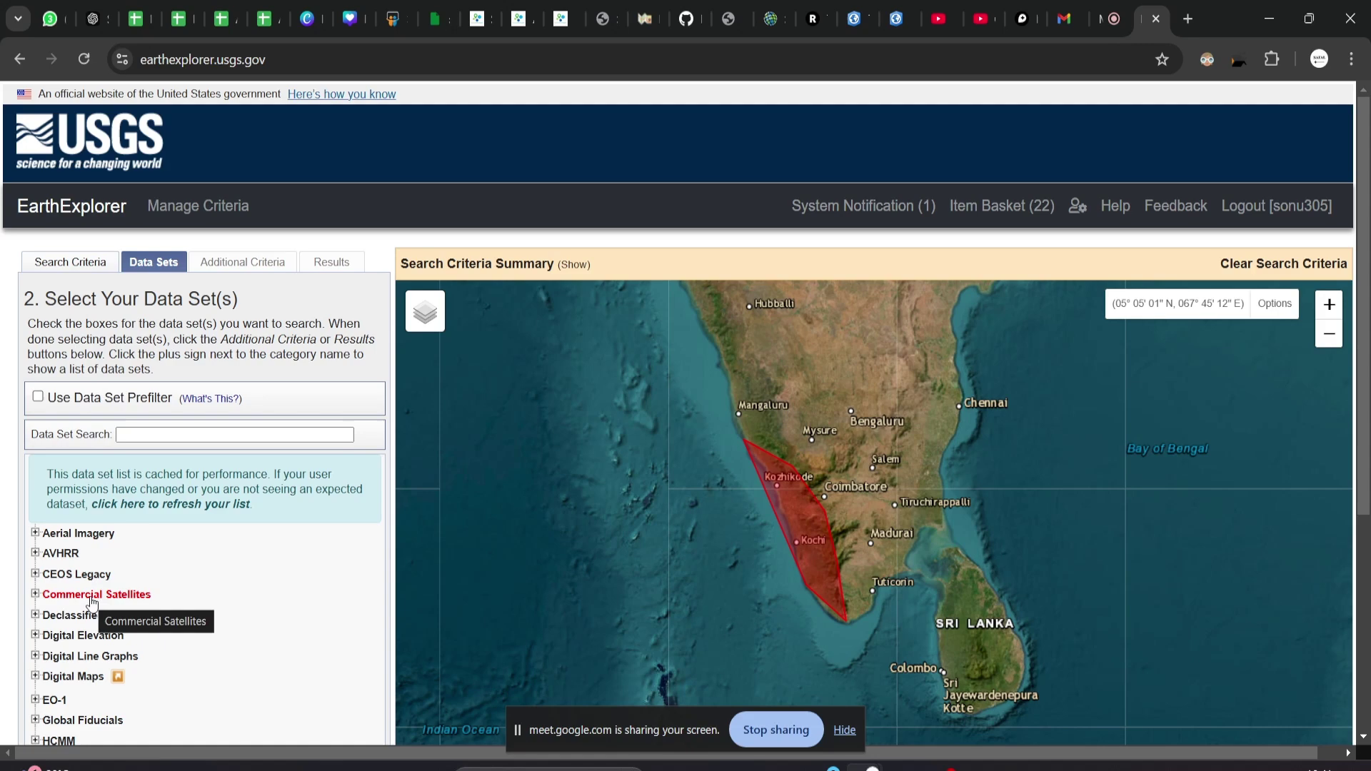
scroll(91, 602, down, 4)
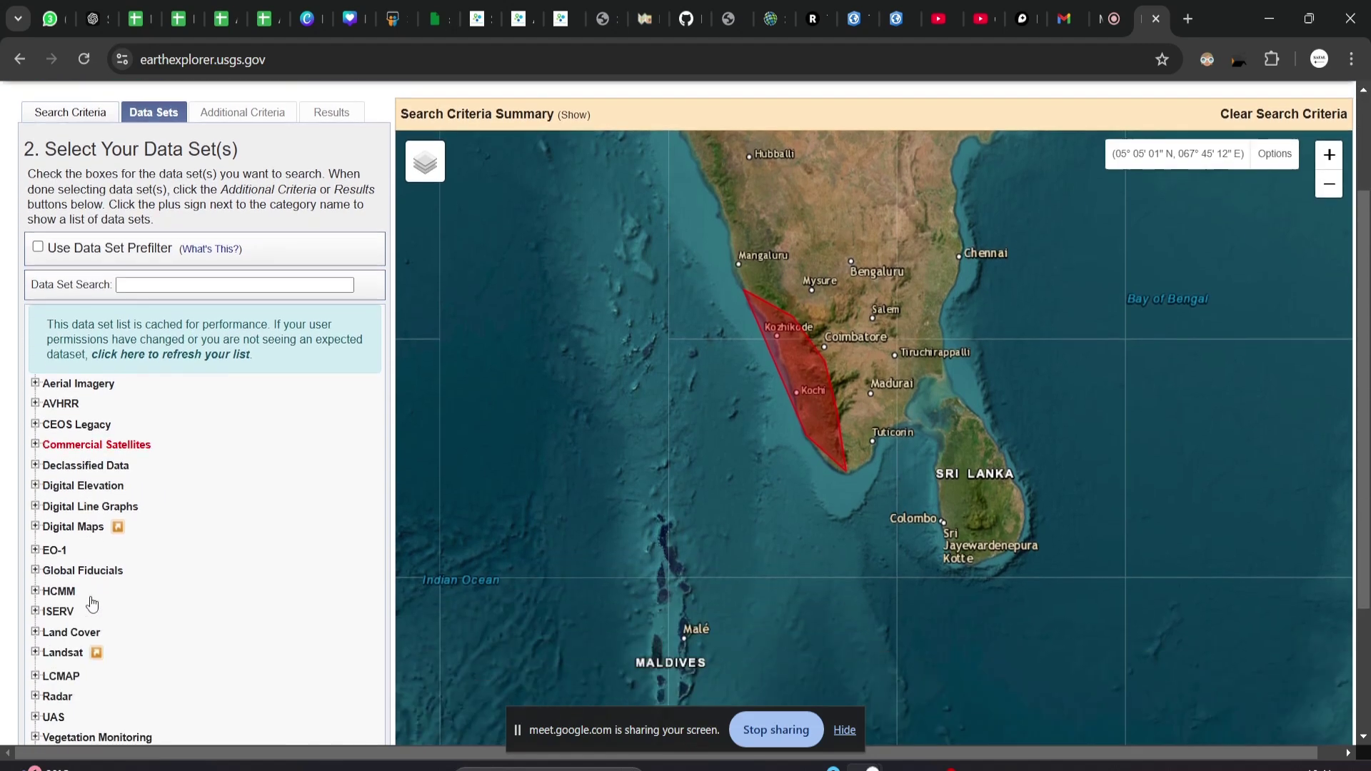
scroll(91, 601, up, 1)
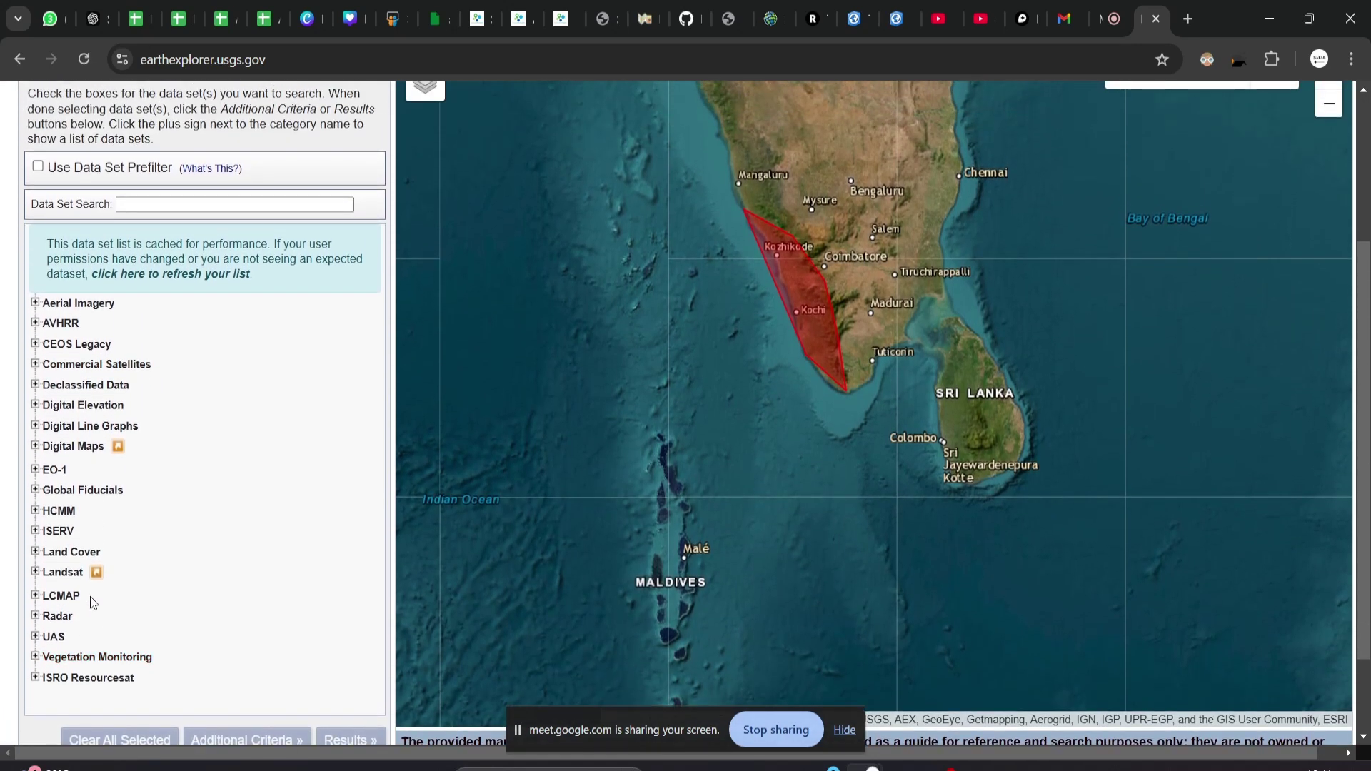
Select the Landsat 8-9 OLI/TIRS C2 L1 data set within Landsat Collection 2 Level-1.
click(35, 572)
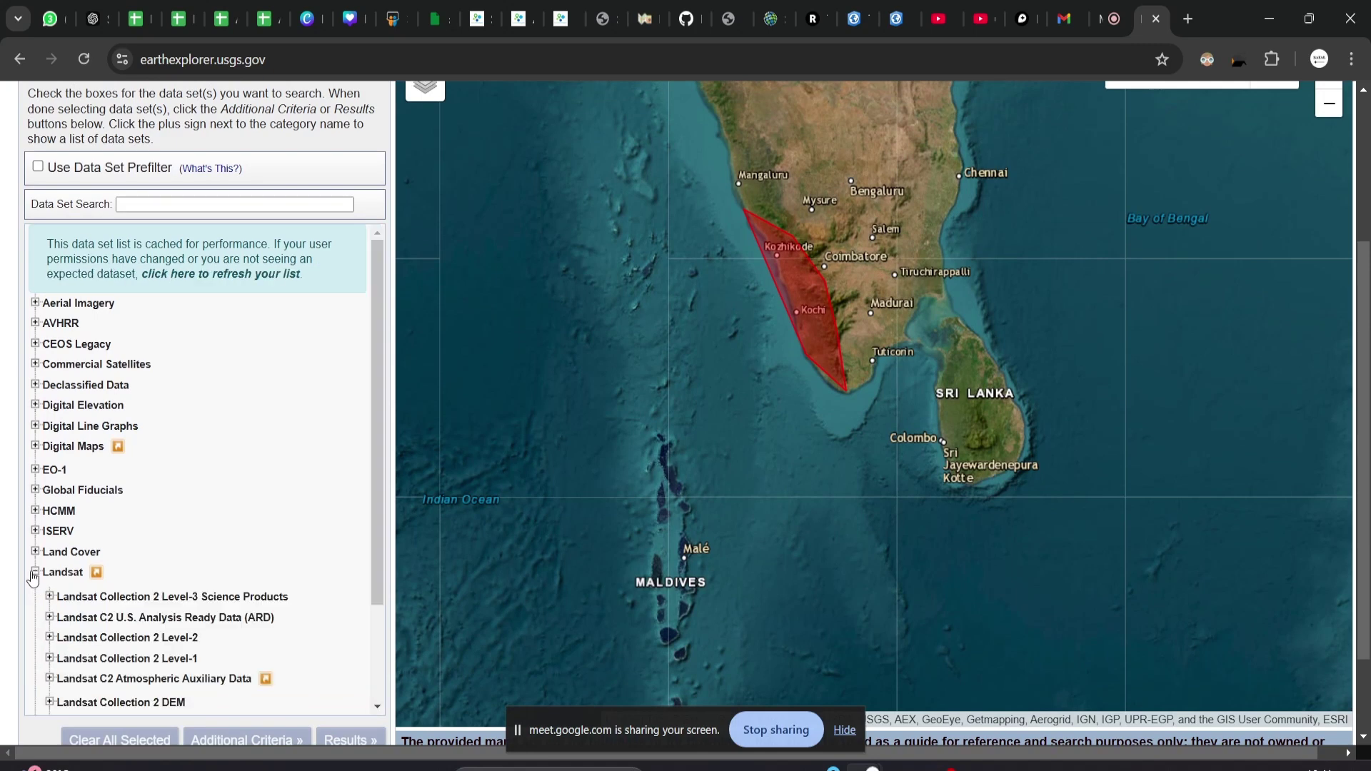
scroll(114, 614, down, 1)
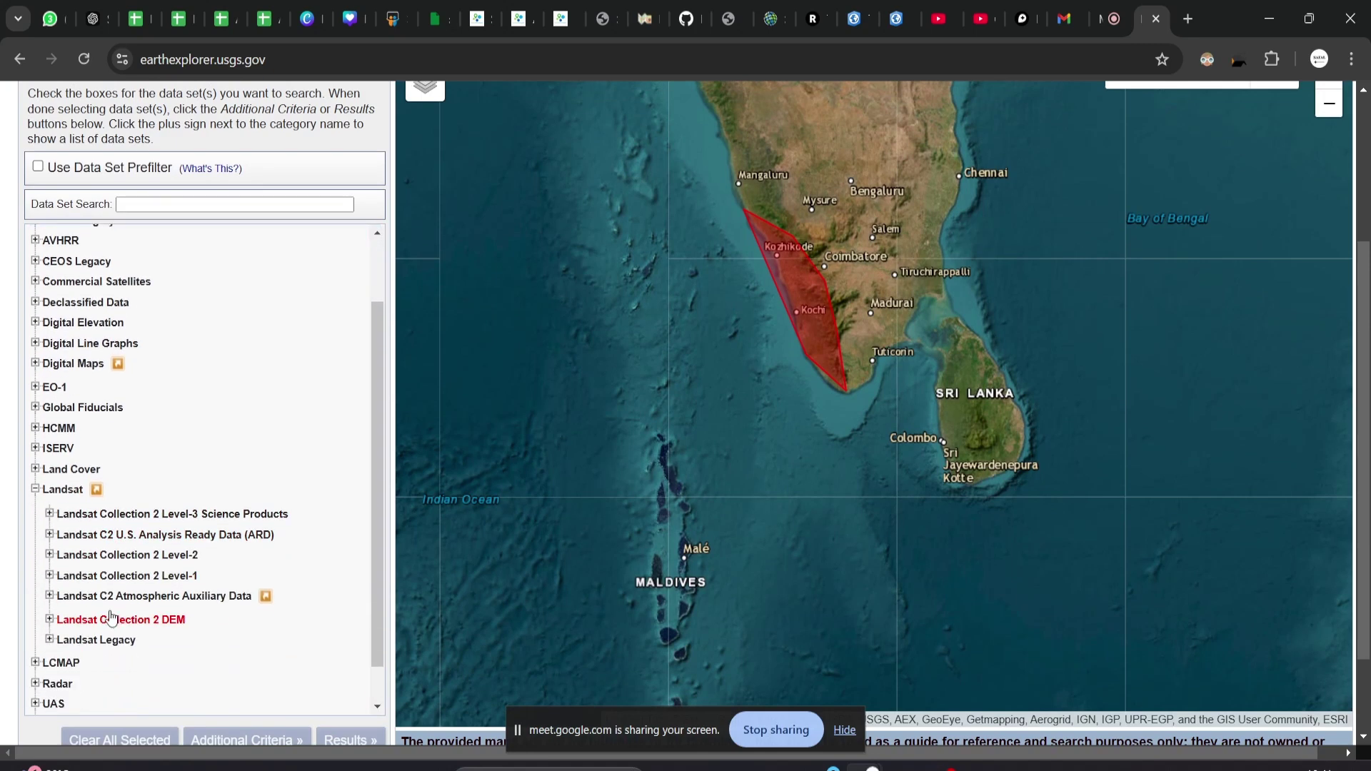
click(49, 575)
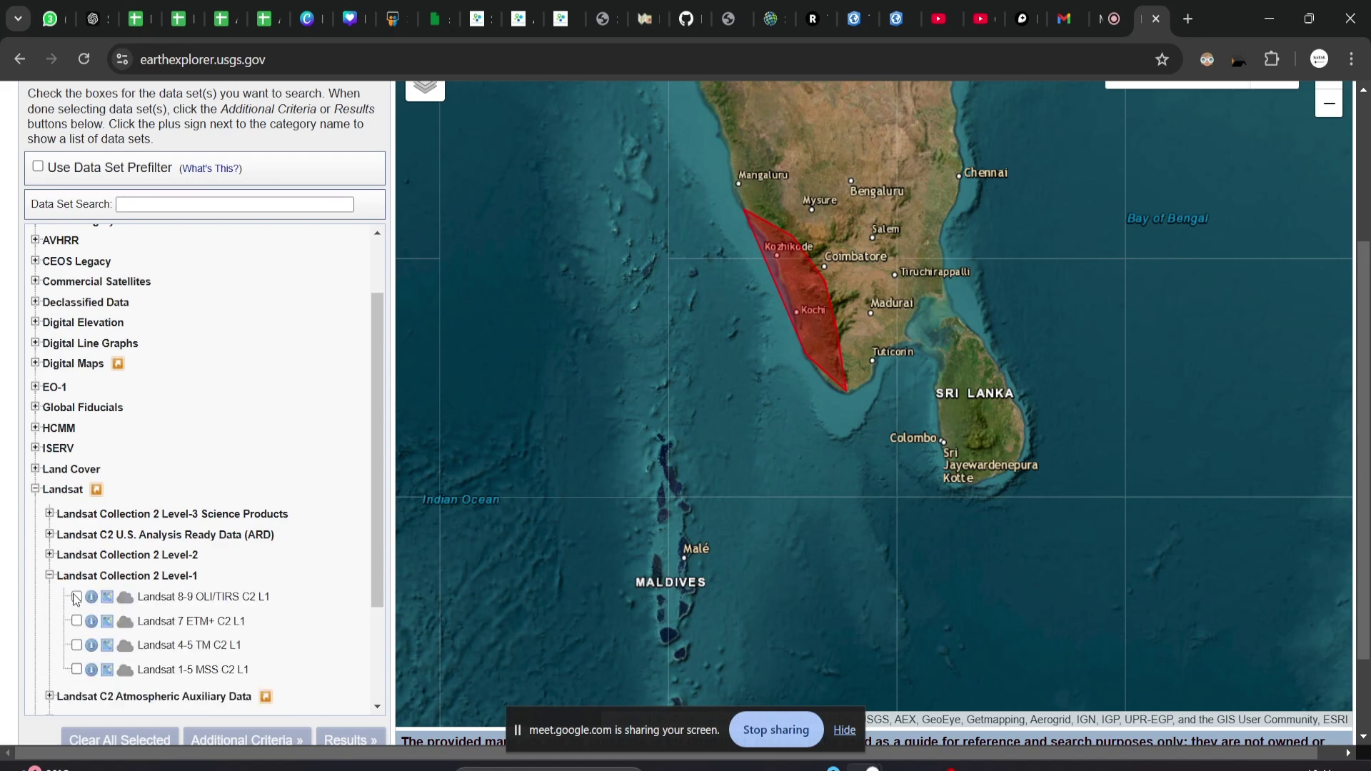
click(76, 597)
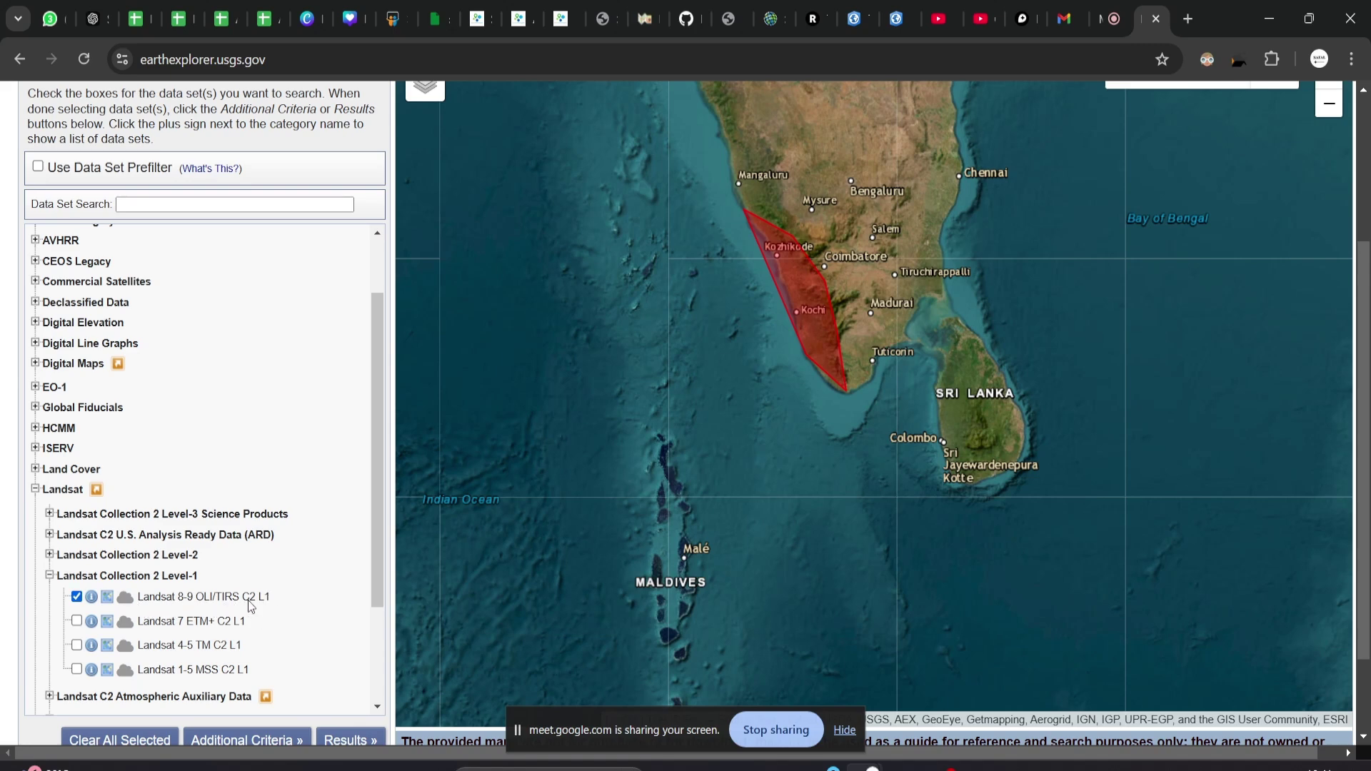
Examine which data sets the Commercial Satellites and ISRO Resourcesat categories offer, collapsing each category again.
scroll(149, 491, up, 2)
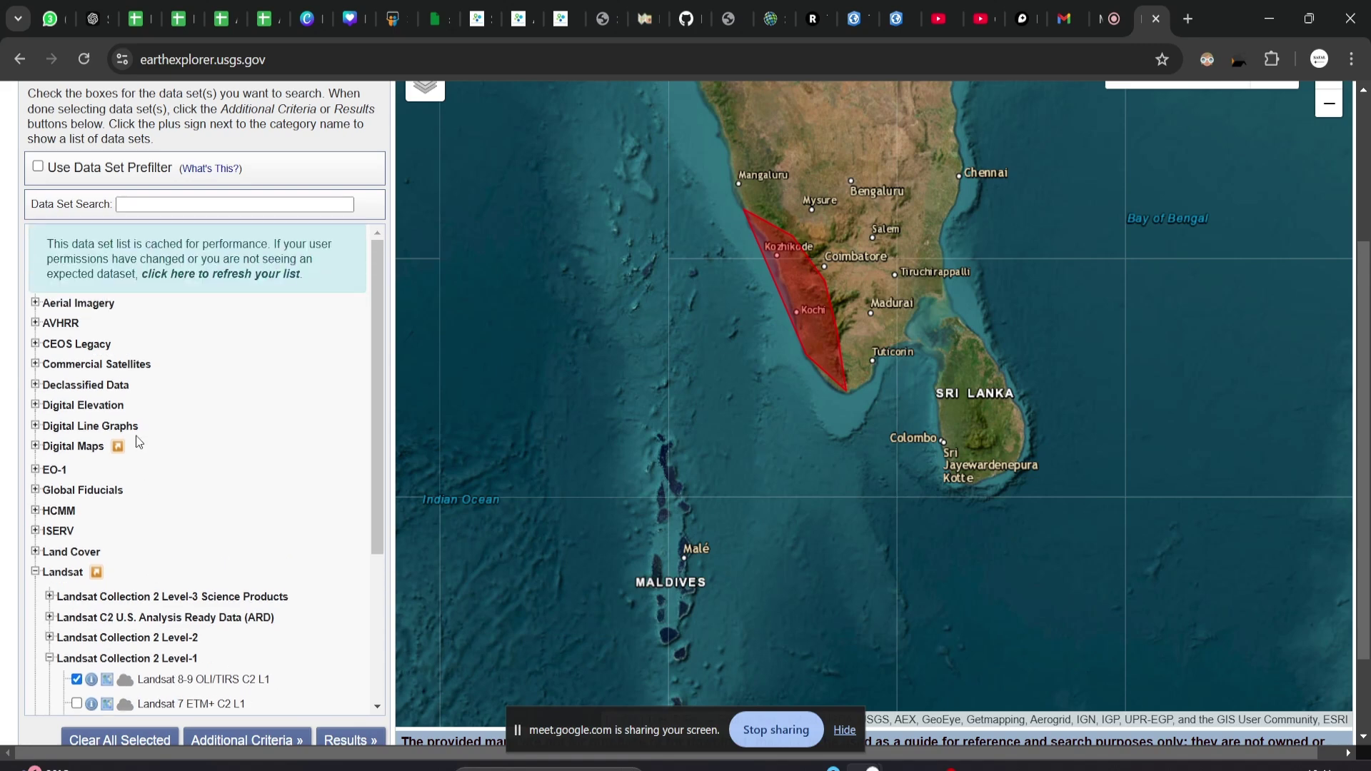
click(36, 364)
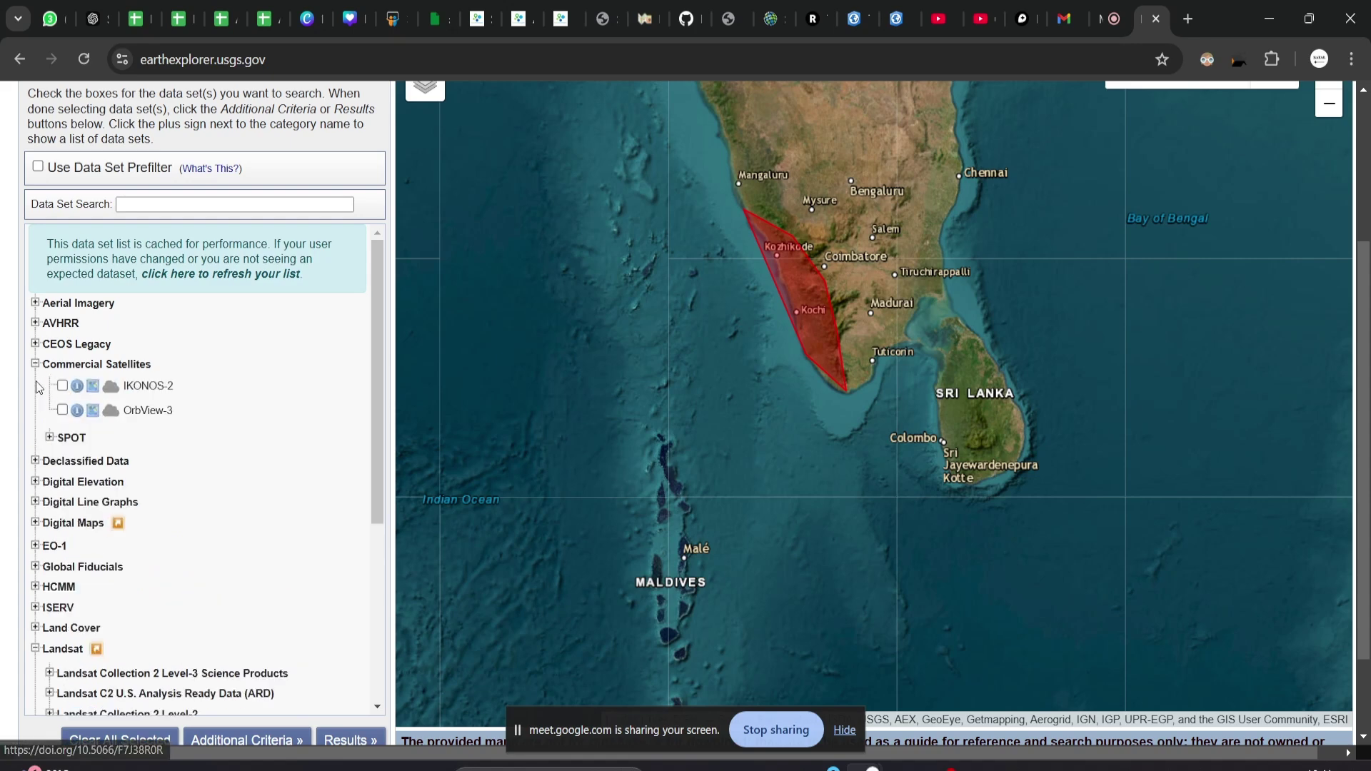
click(35, 366)
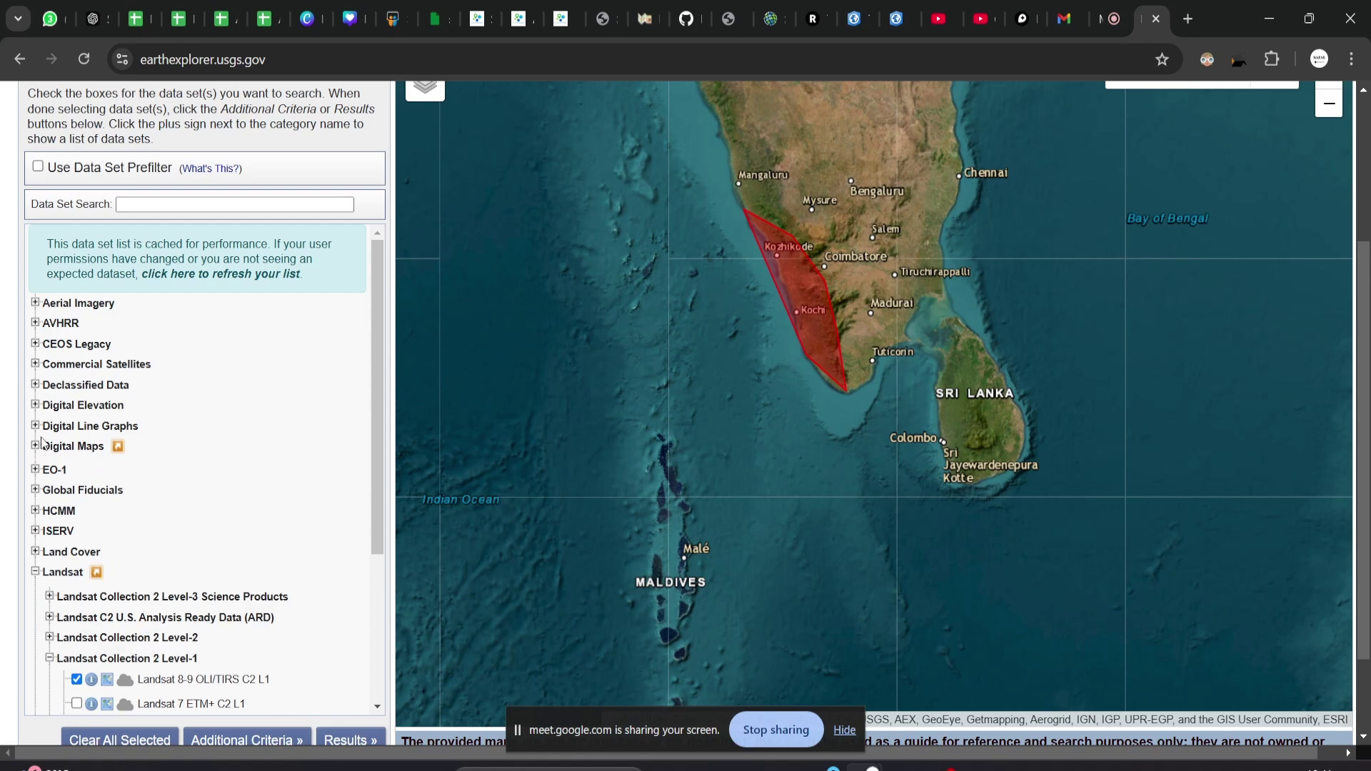
scroll(39, 435, down, 2)
scroll(41, 444, down, 3)
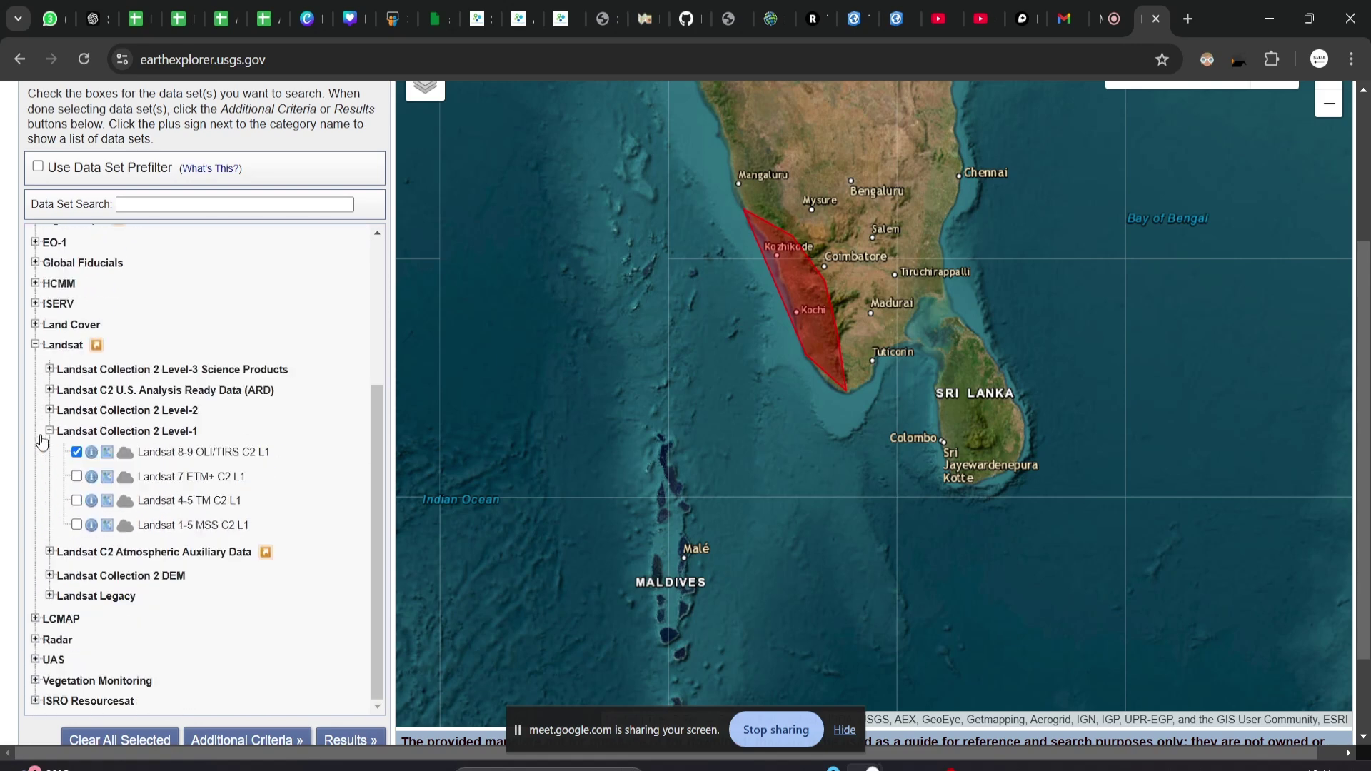
click(34, 675)
scroll(40, 682, down, 1)
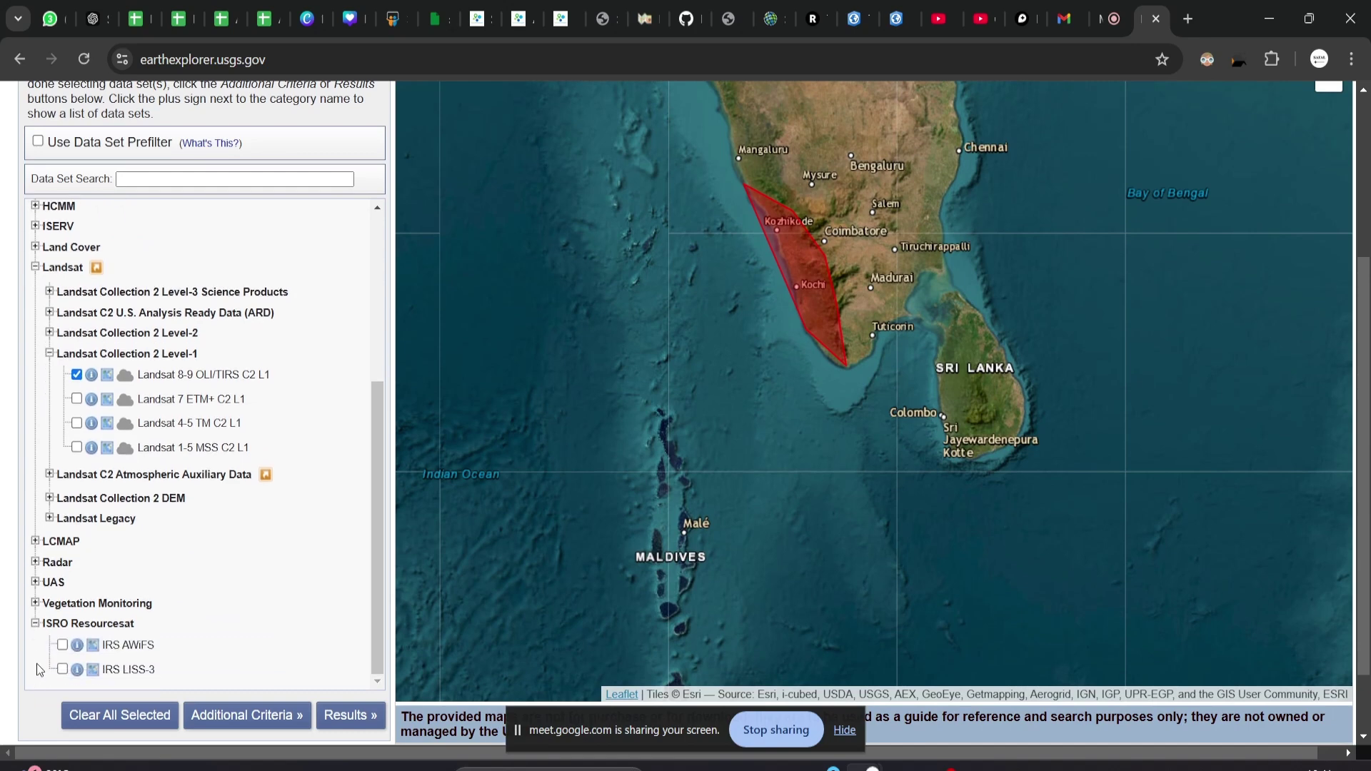
click(35, 626)
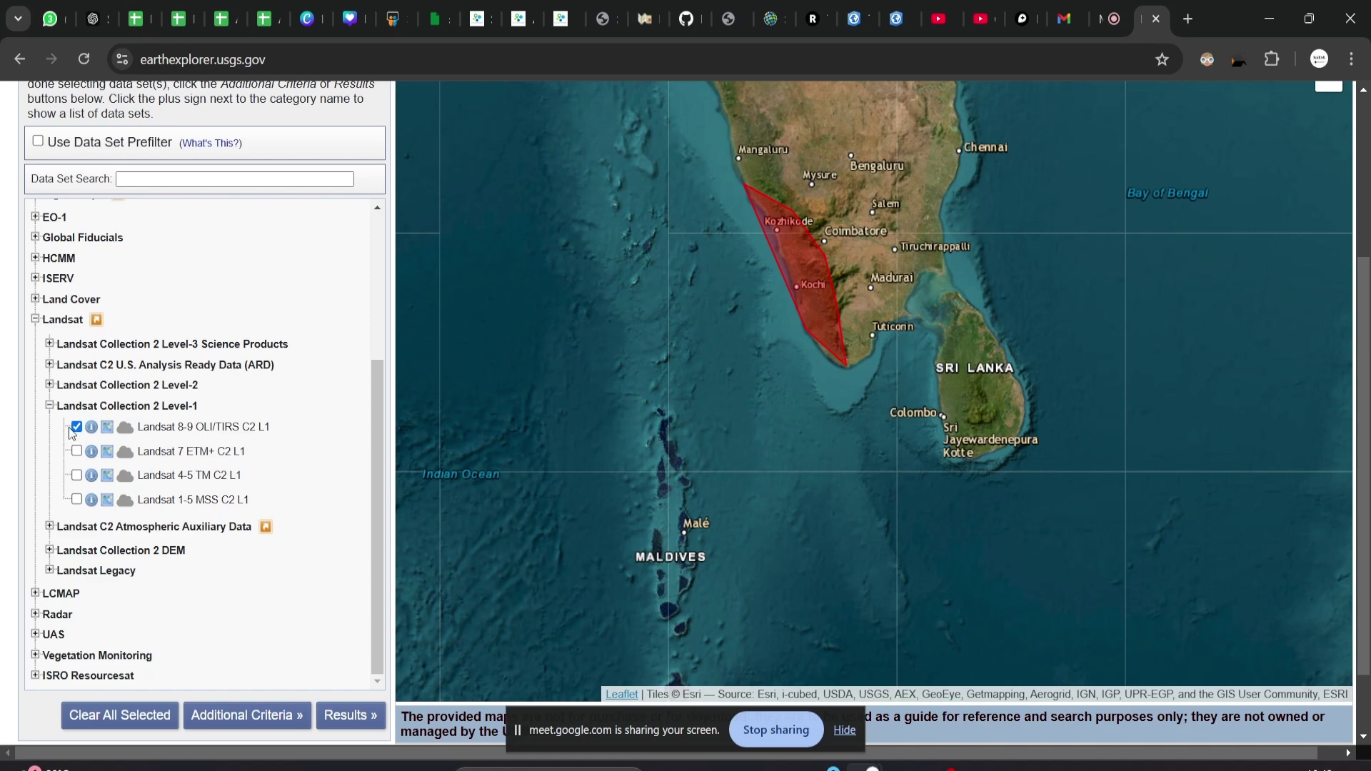
Search the data sets for "landsat", add Landsat 8-9 OLI/TIRS C2 L2 from the matches, and deselect it again.
click(192, 181)
text(lan)
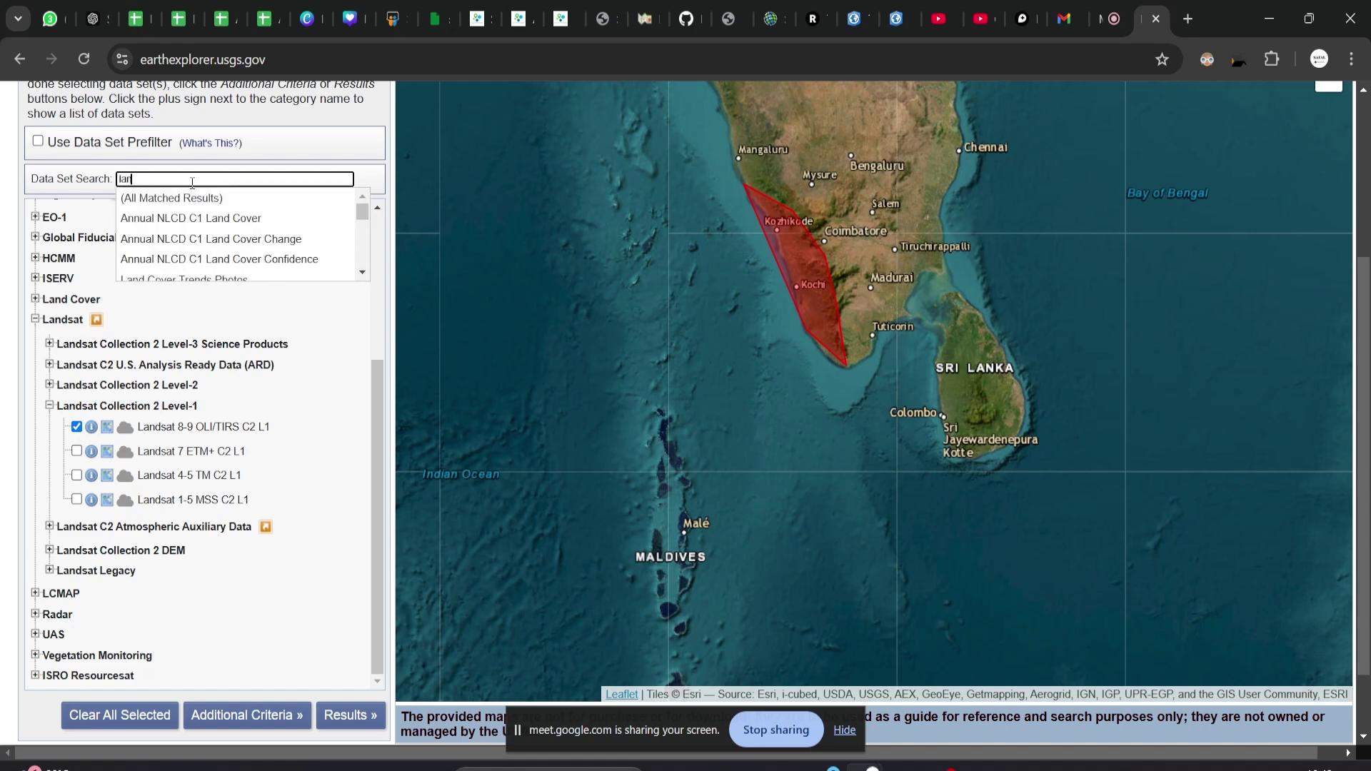
text(dsat)
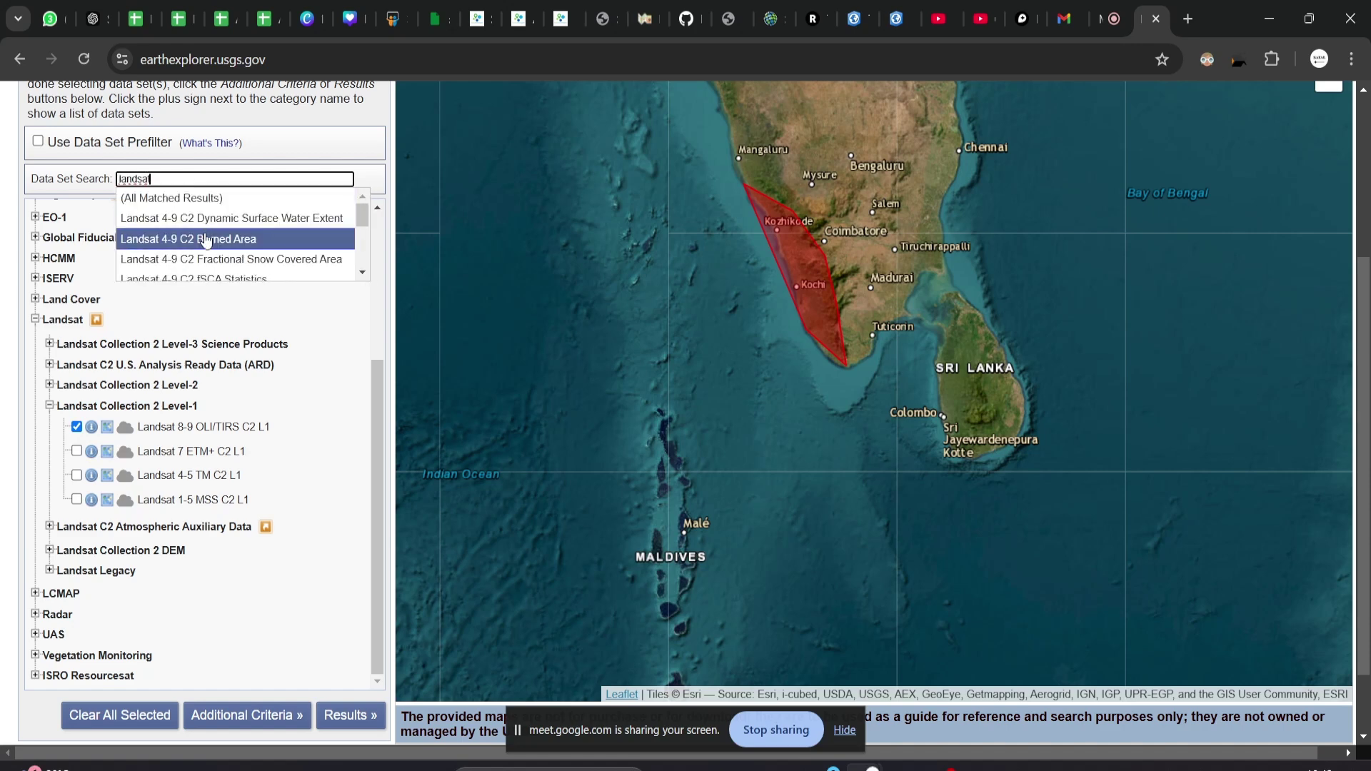
scroll(211, 239, down, 3)
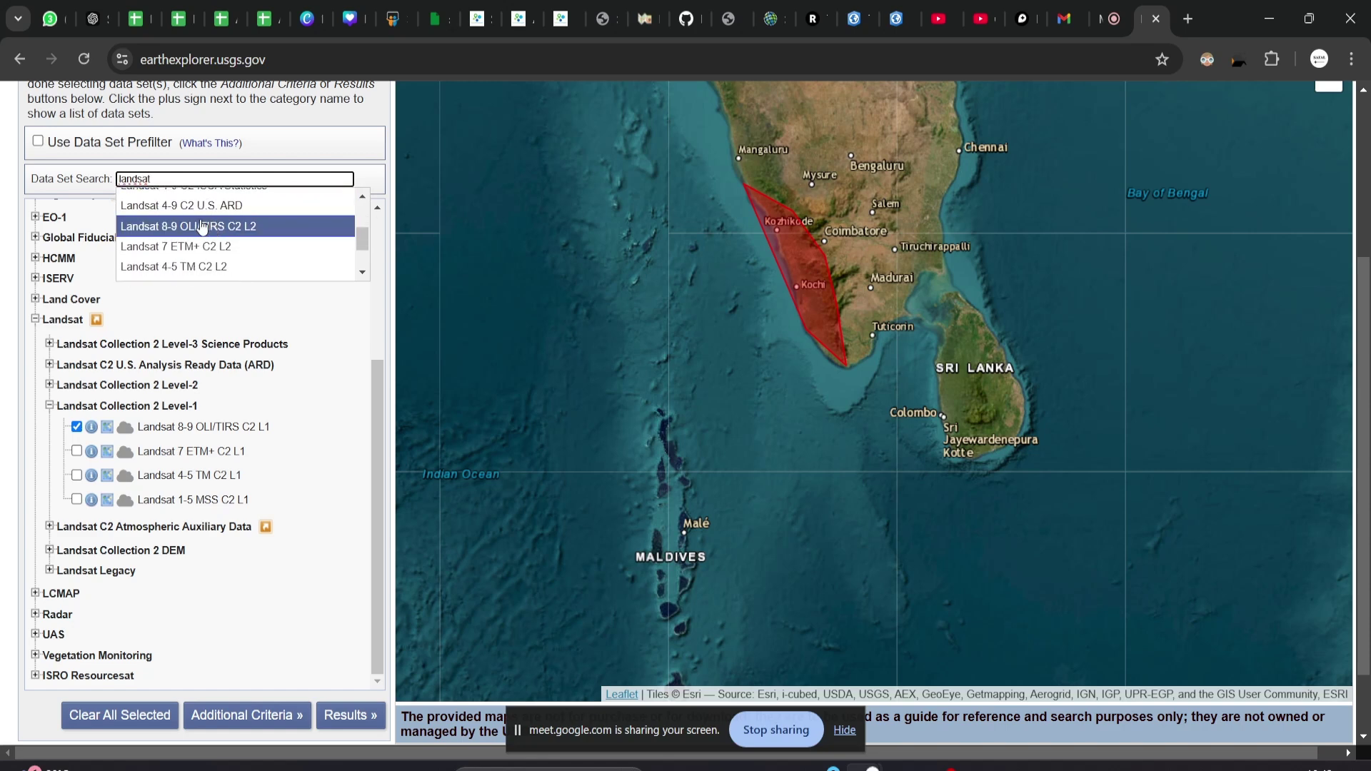
click(203, 227)
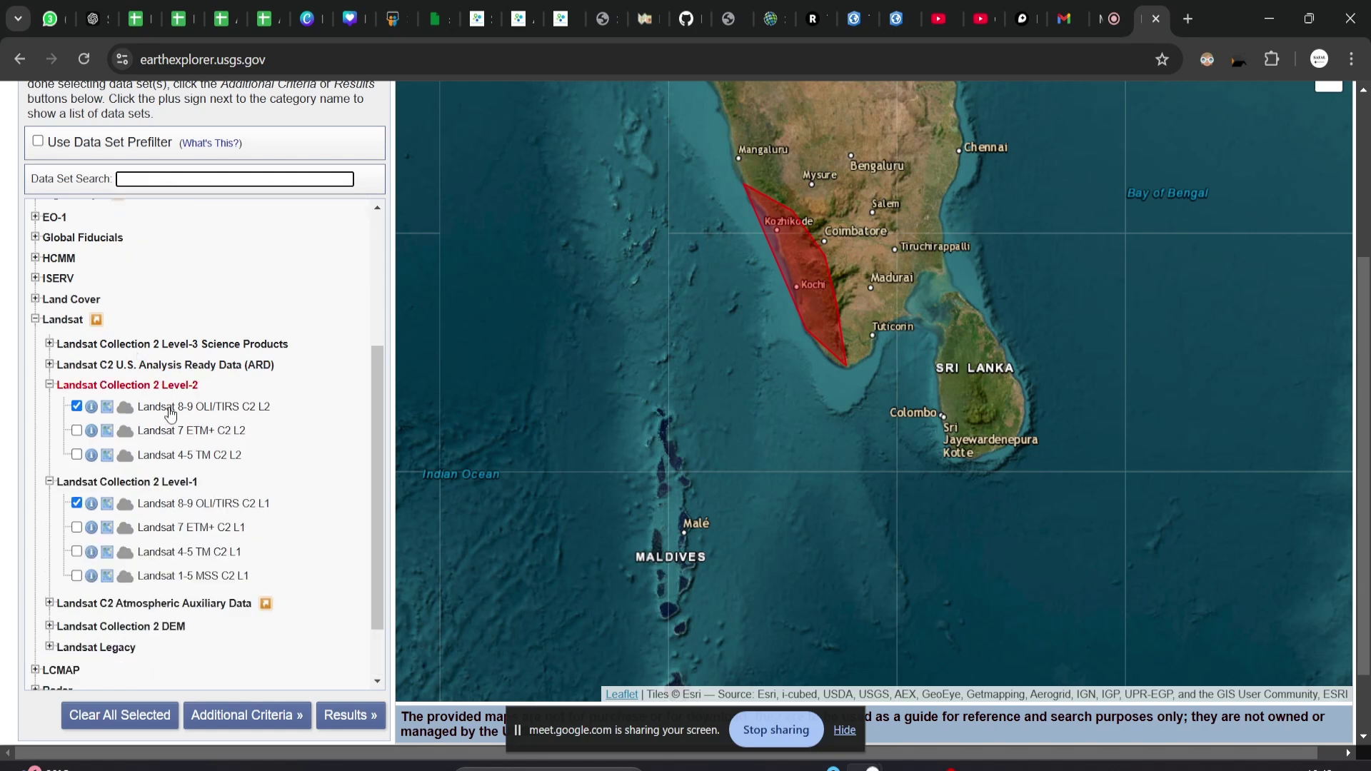
click(76, 408)
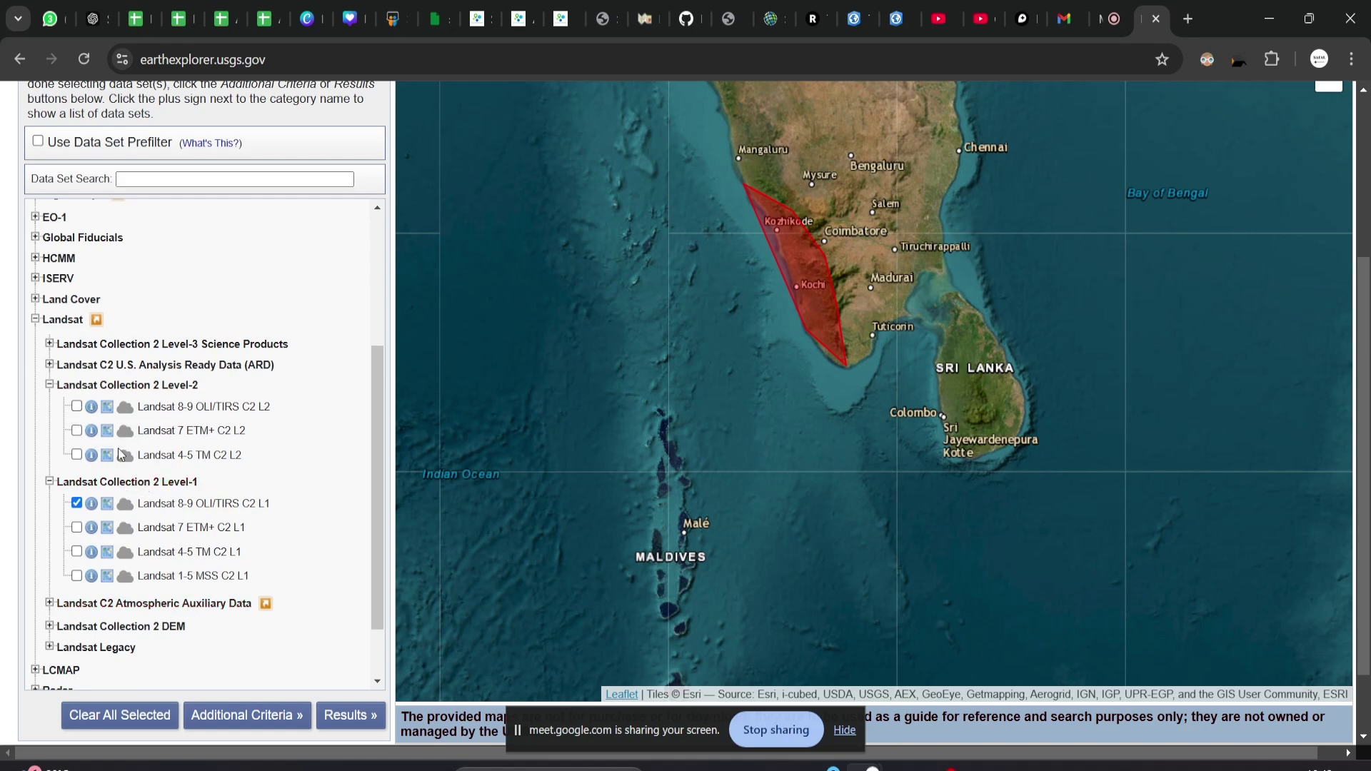
Run the search with the selected Landsat 8-9 OLI/TIRS C2 L1 data set and view the scene results.
scroll(141, 486, down, 1)
scroll(141, 485, up, 3)
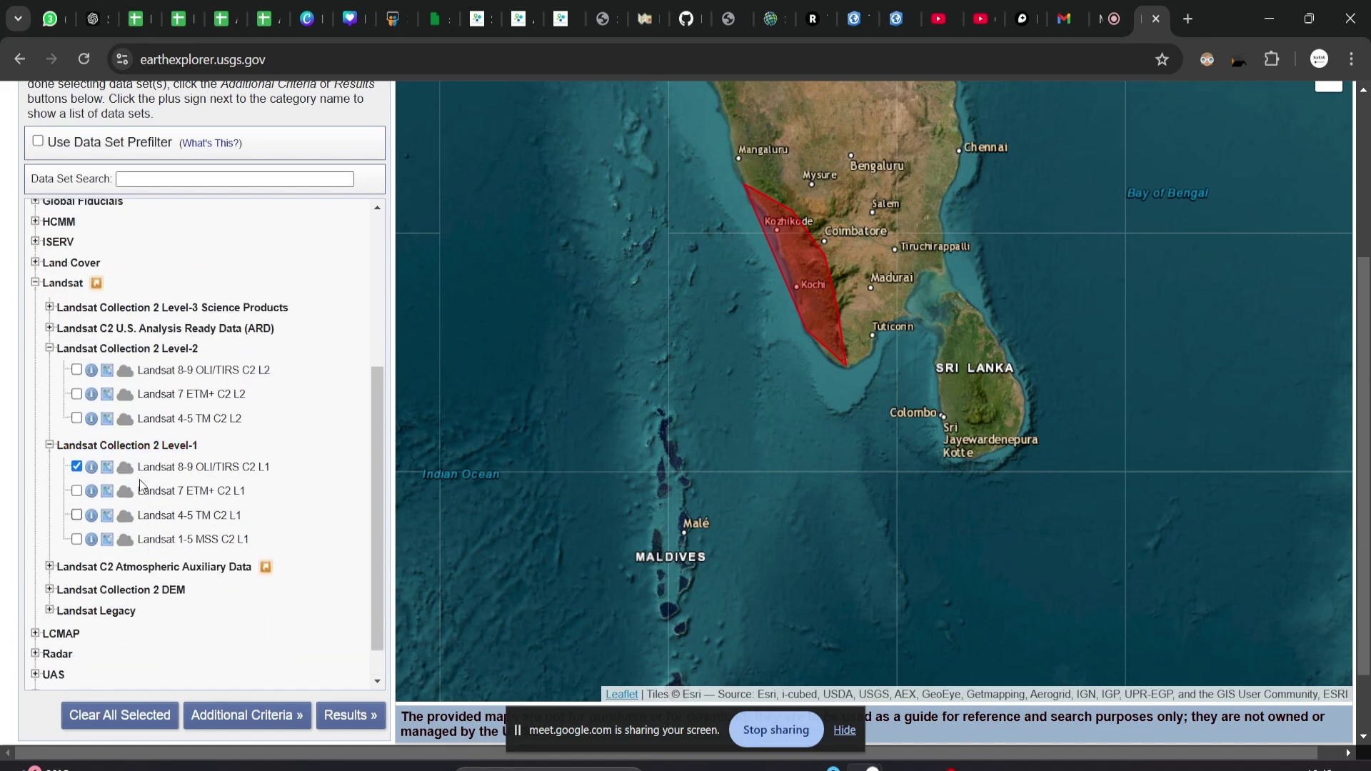
scroll(142, 485, down, 3)
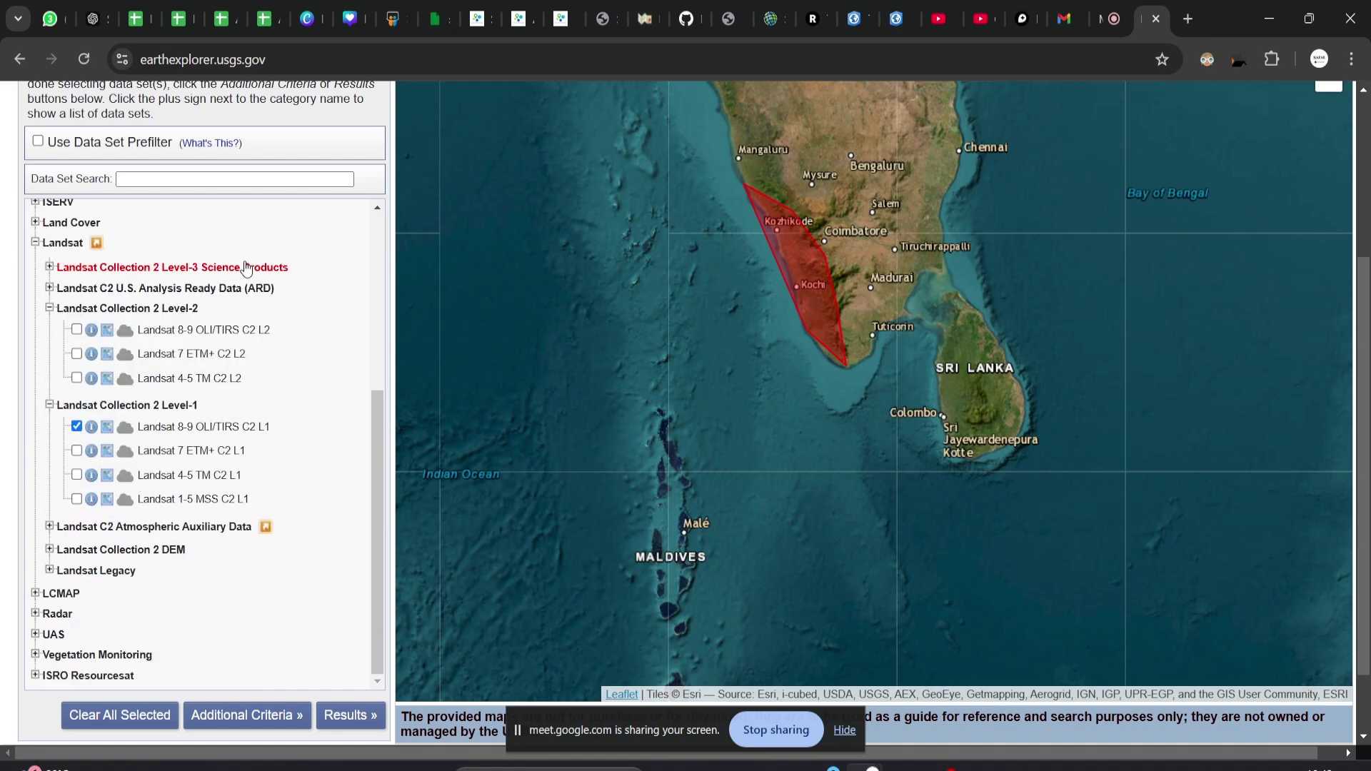
scroll(245, 268, down, 1)
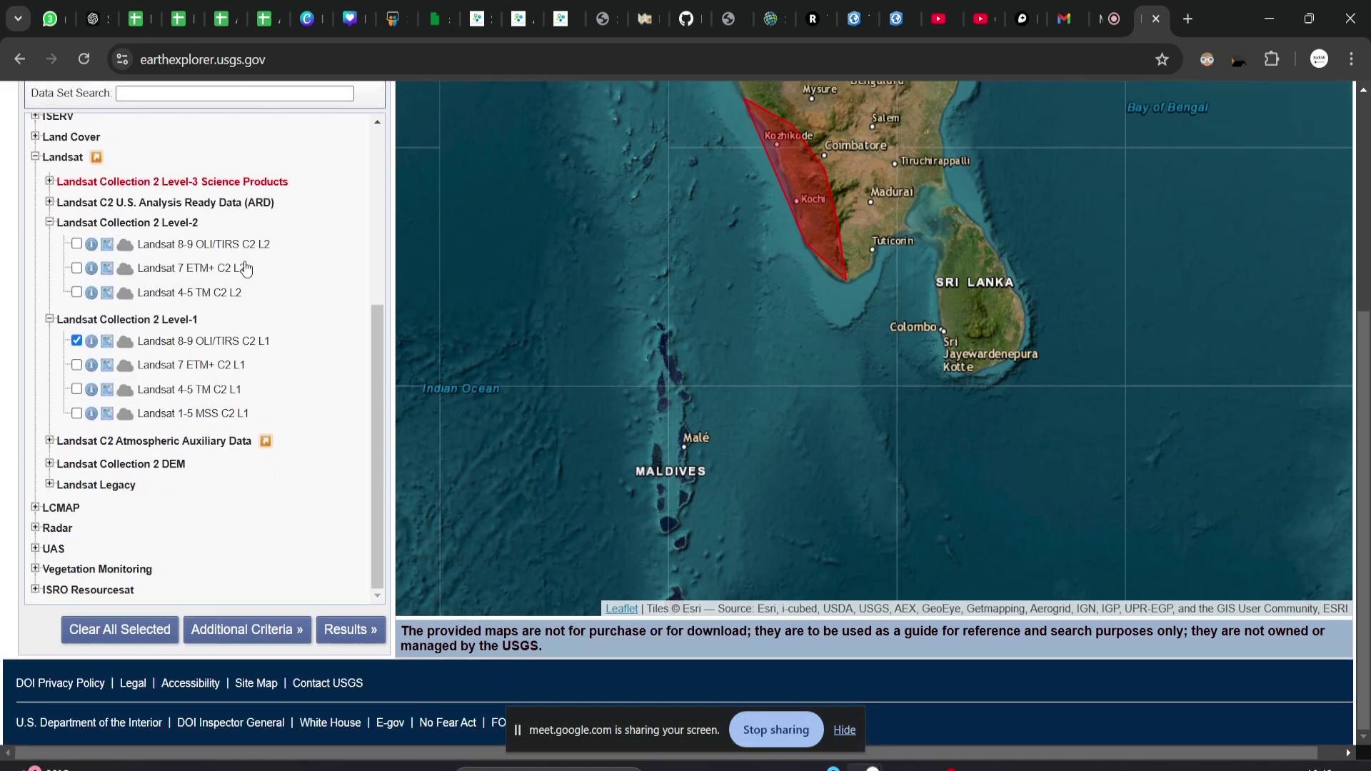
click(351, 630)
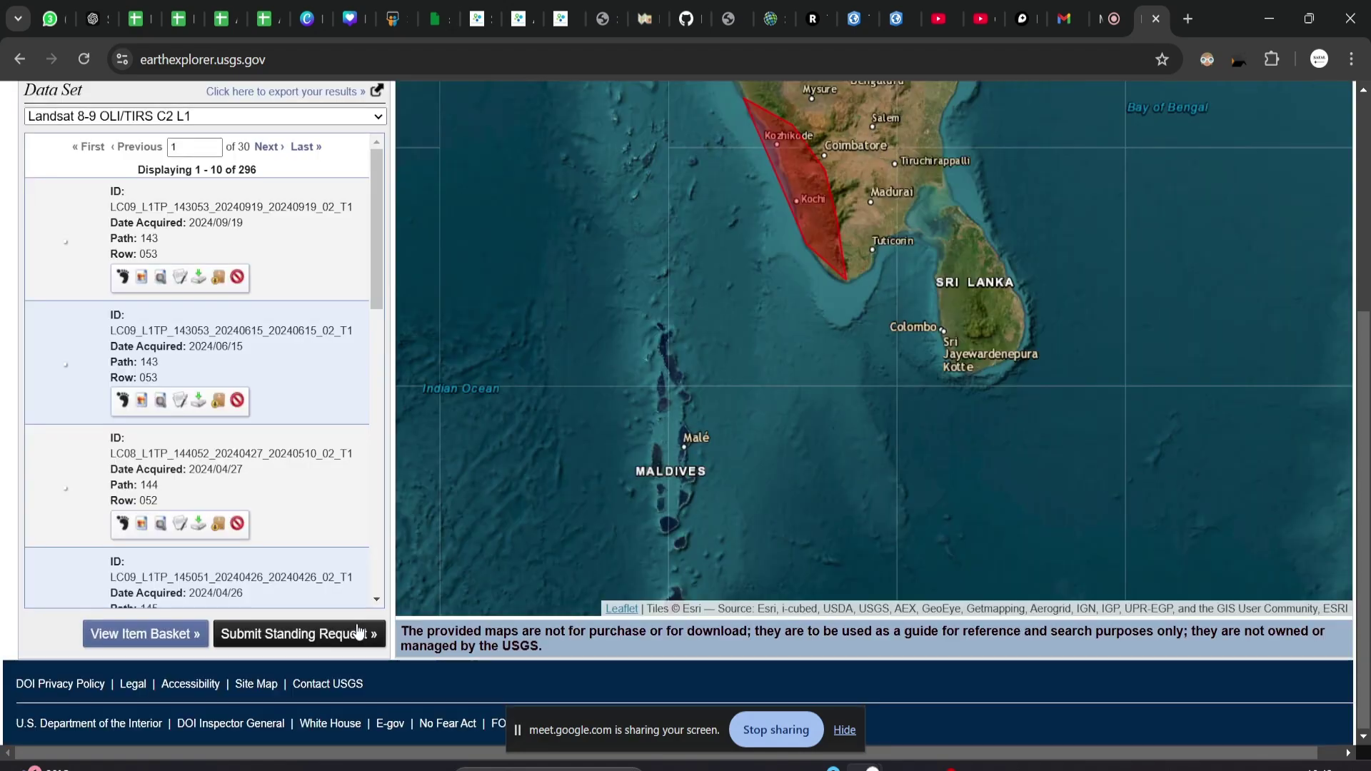
scroll(516, 313, up, 2)
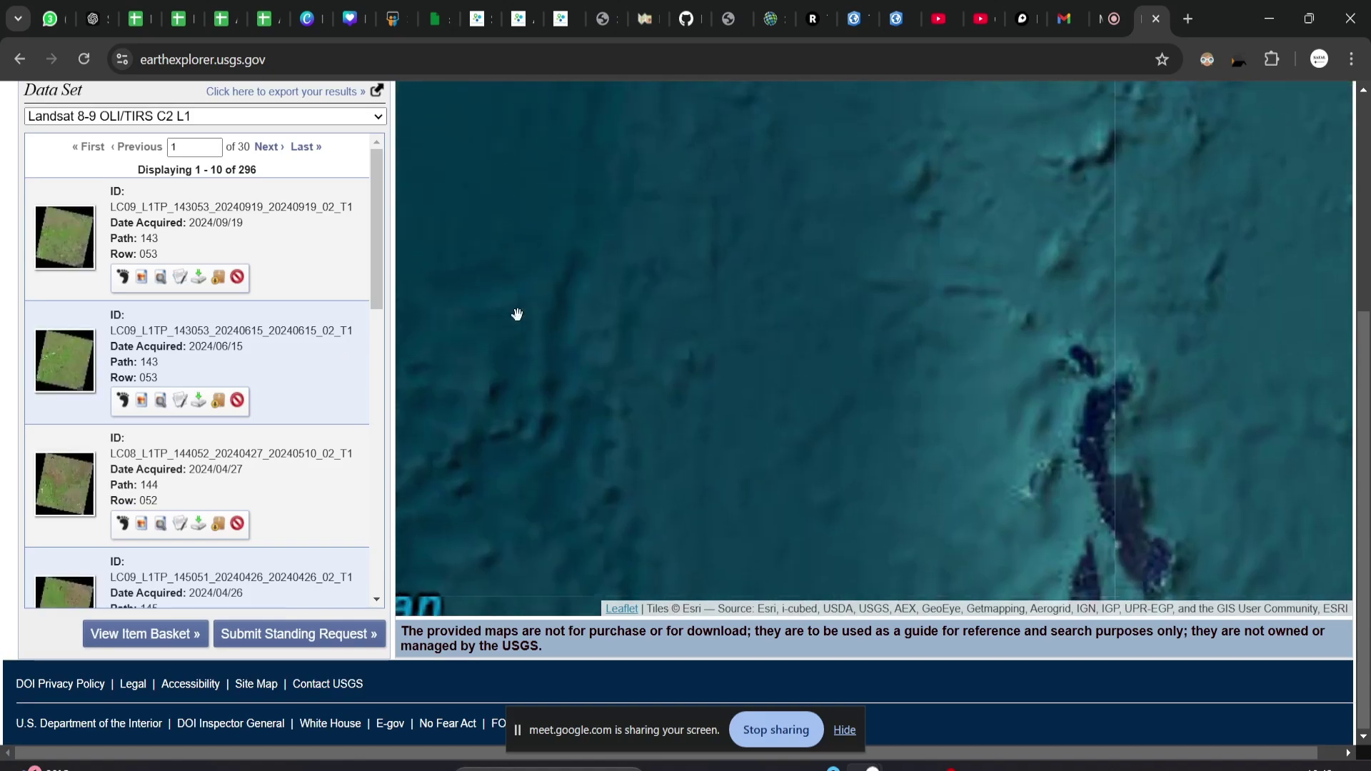
scroll(517, 315, up, 1)
scroll(517, 314, down, 3)
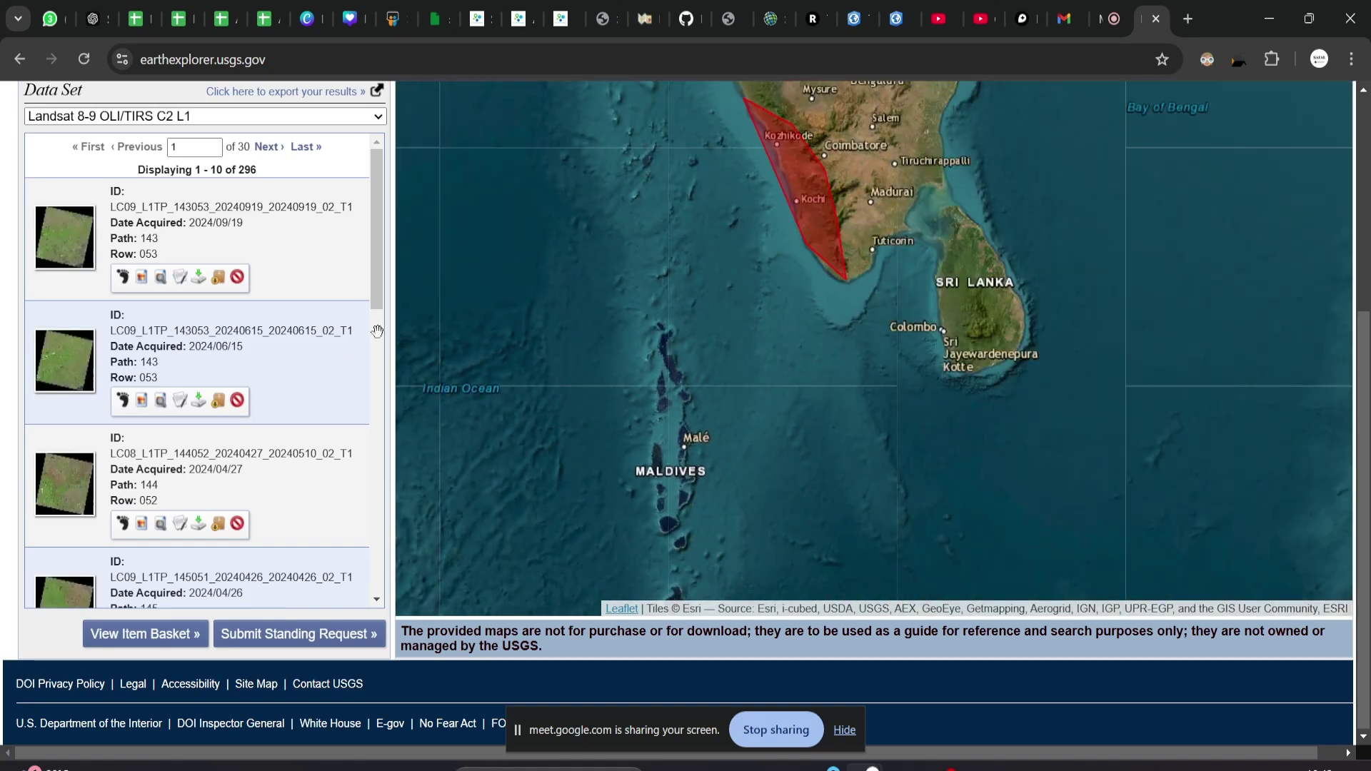
Show the footprint of the 2024/09/19 scene (path 143, row 053) on the map and hide it again.
scroll(140, 316, down, 1)
scroll(140, 316, up, 1)
scroll(213, 232, down, 4)
scroll(213, 233, up, 6)
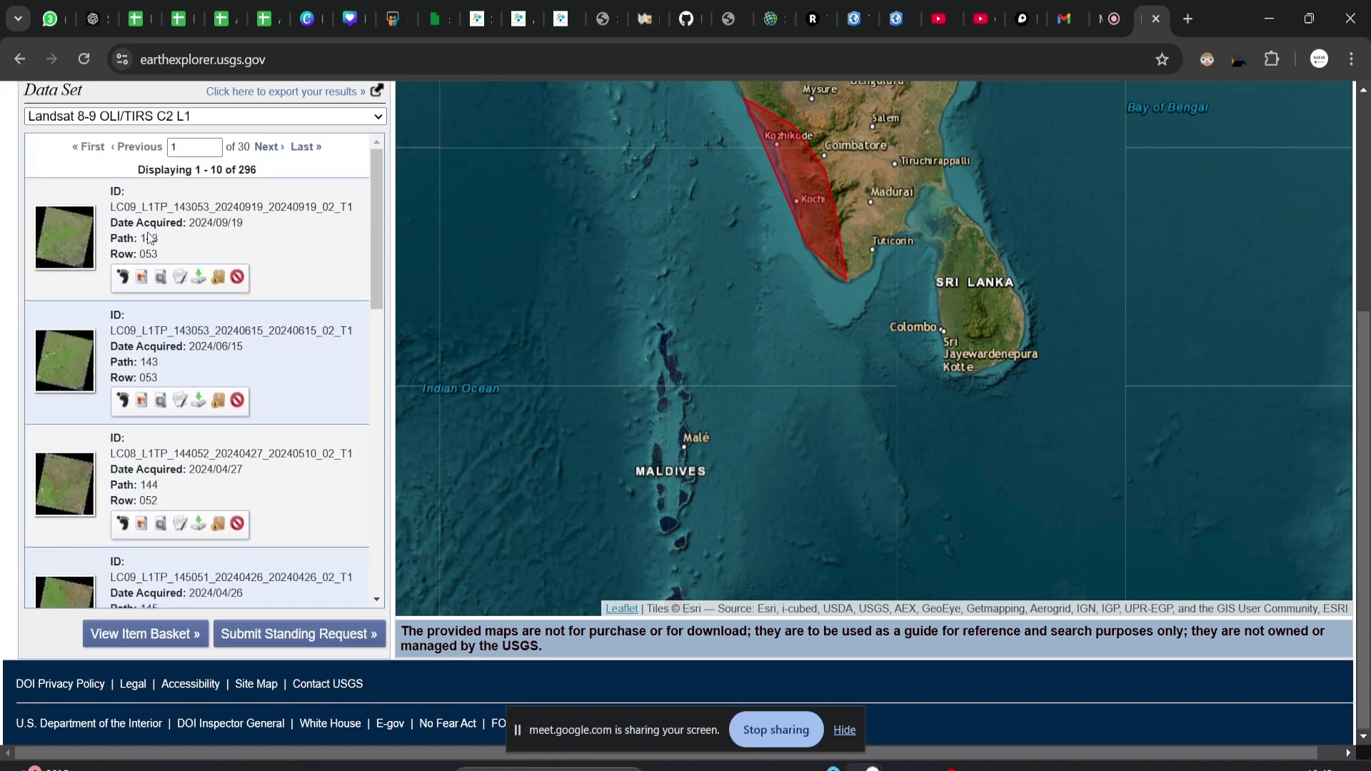
click(124, 279)
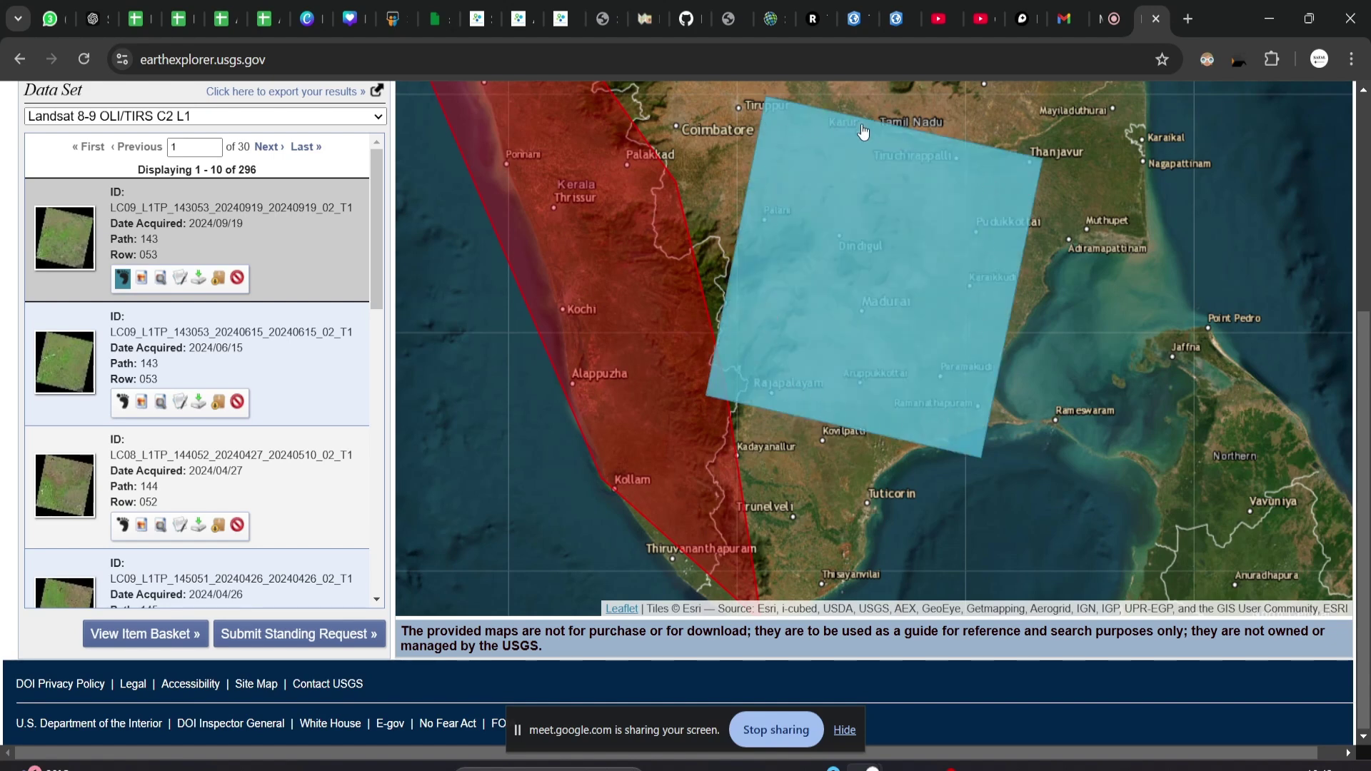
click(130, 281)
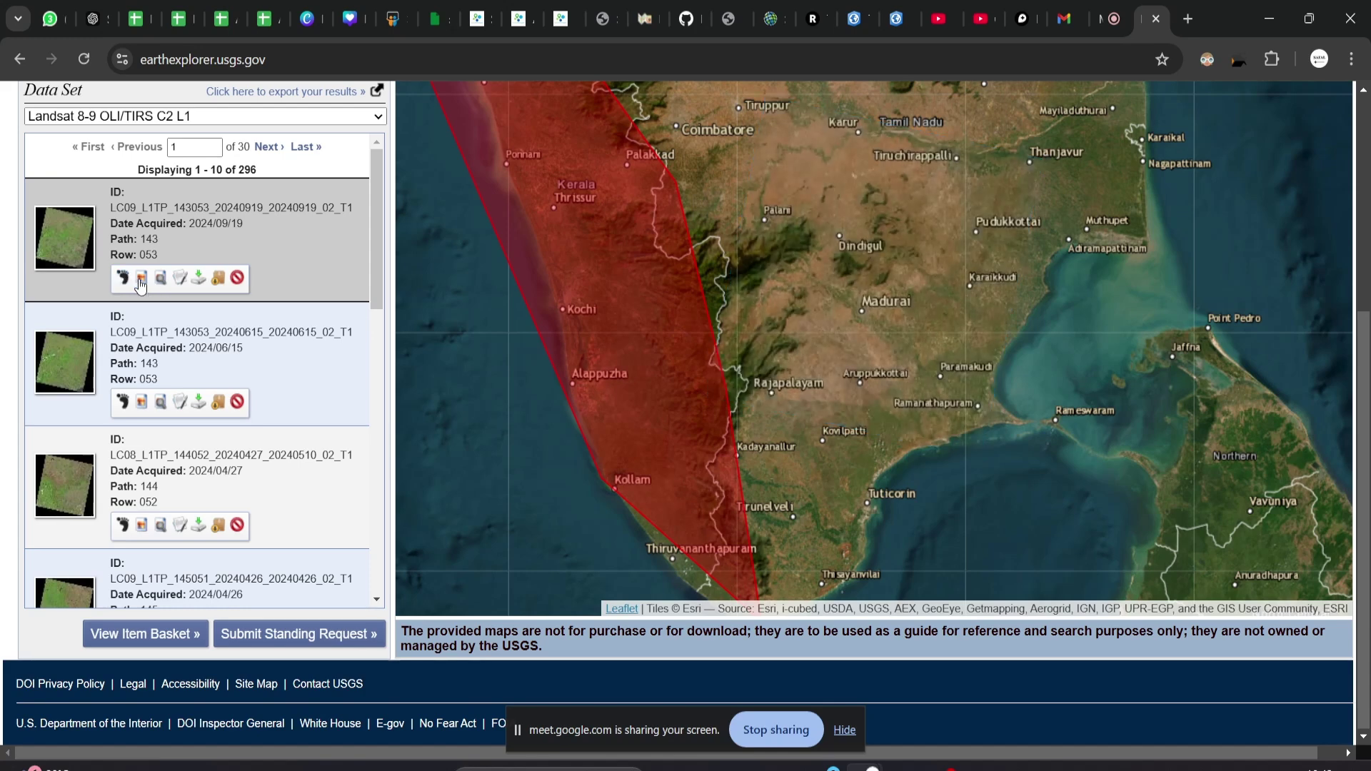
Overlay the browse image of the 2024/09/19 scene, inspect its coverage of the search area, and remove the overlay.
click(141, 279)
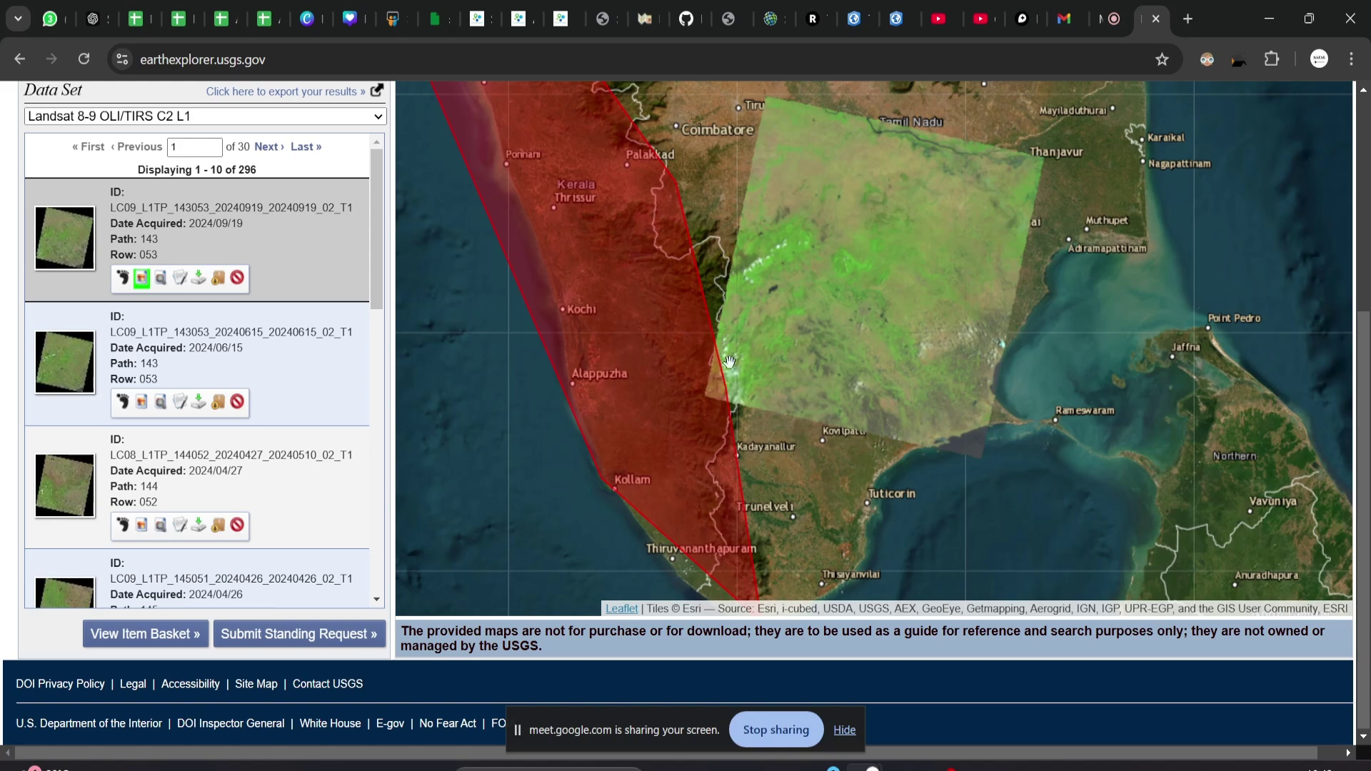
scroll(729, 360, up, 1)
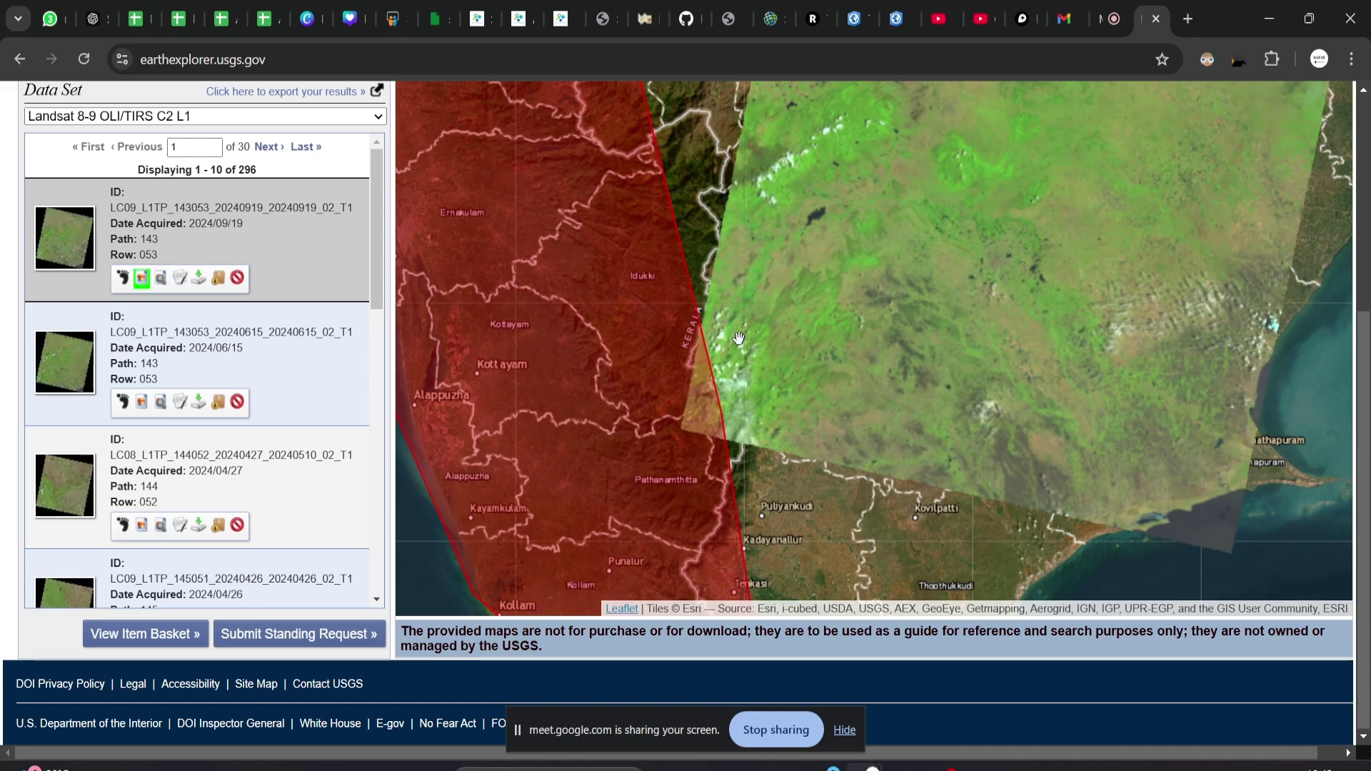
click(142, 278)
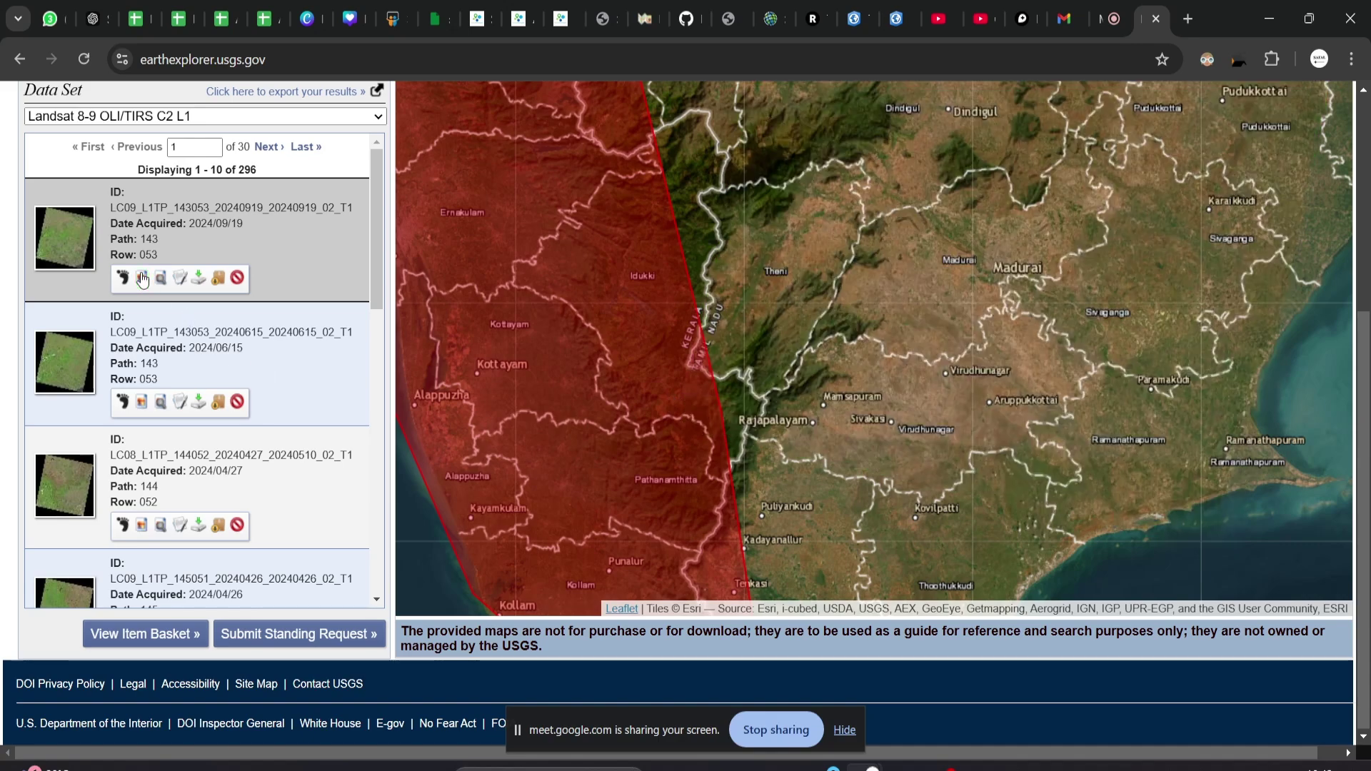
Overlay the browse image of the 2024/06/15 scene (path 143, row 053), inspect it up close, and remove it.
click(141, 402)
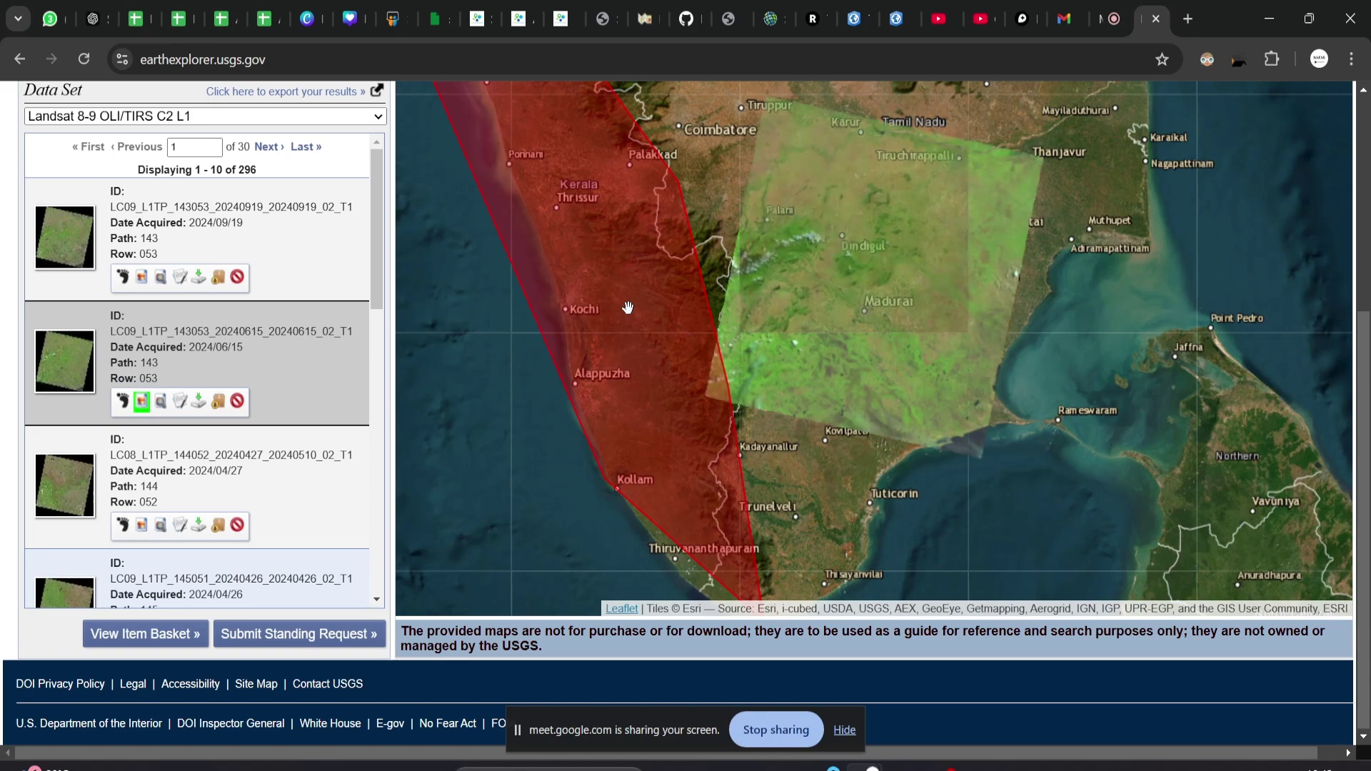
scroll(725, 361, up, 2)
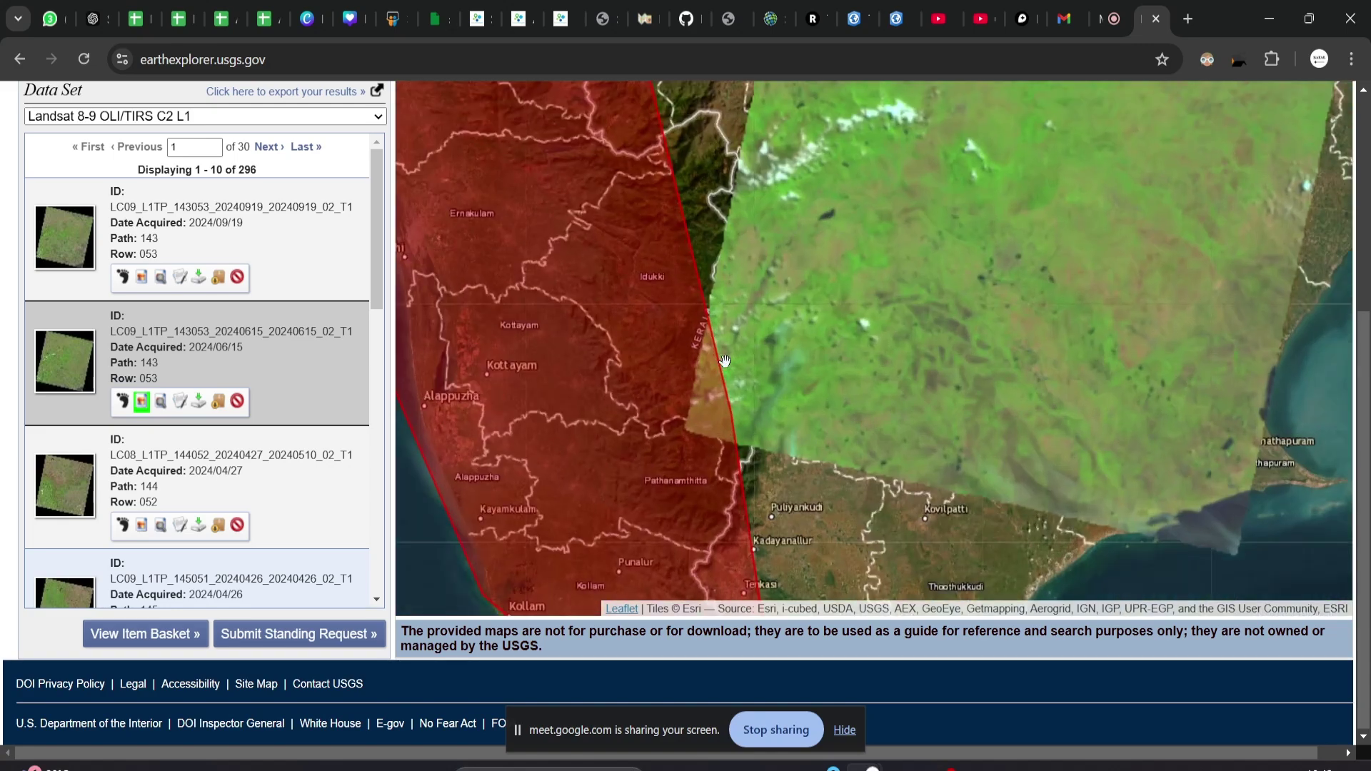
scroll(775, 334, down, 2)
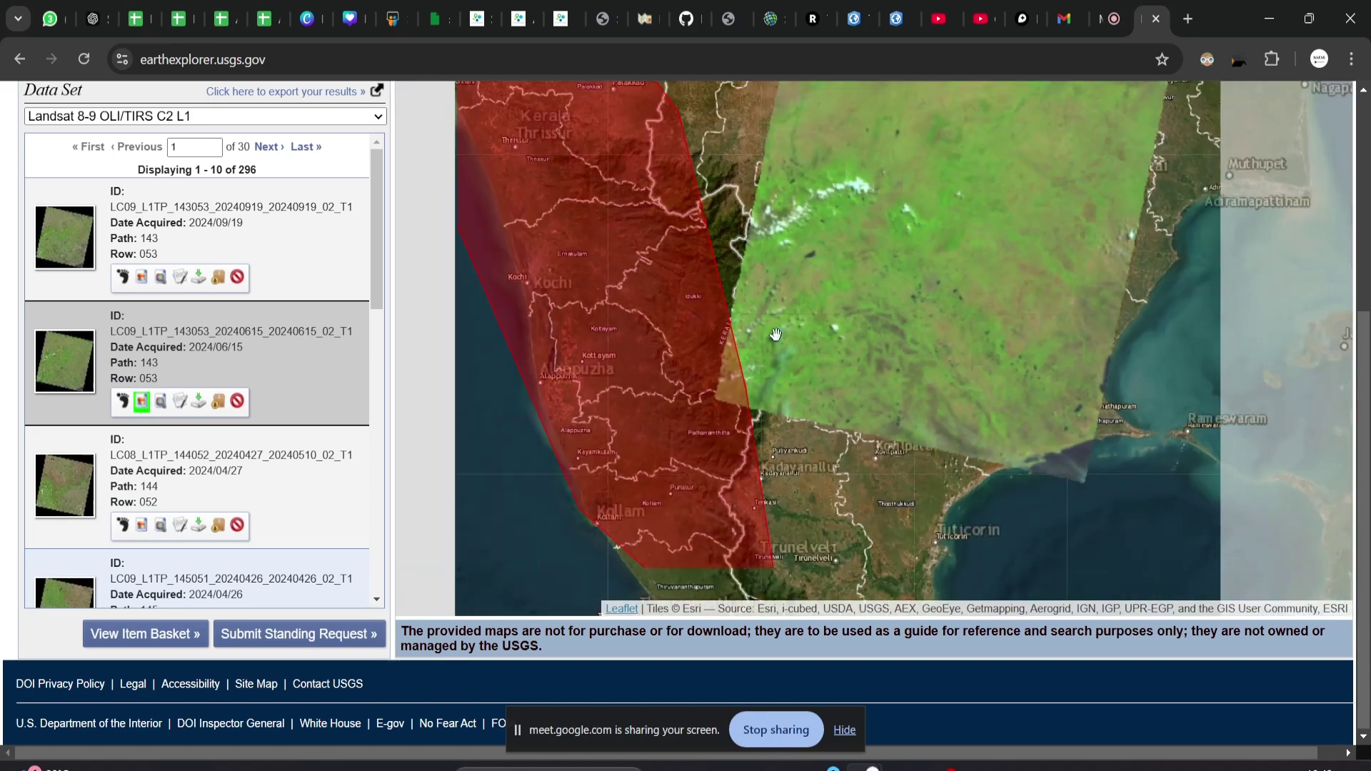
click(143, 402)
Check the browse image of the 2024/04/27 scene (path 144, row 052) against the search area and remove the overlay.
scroll(144, 457, down, 1)
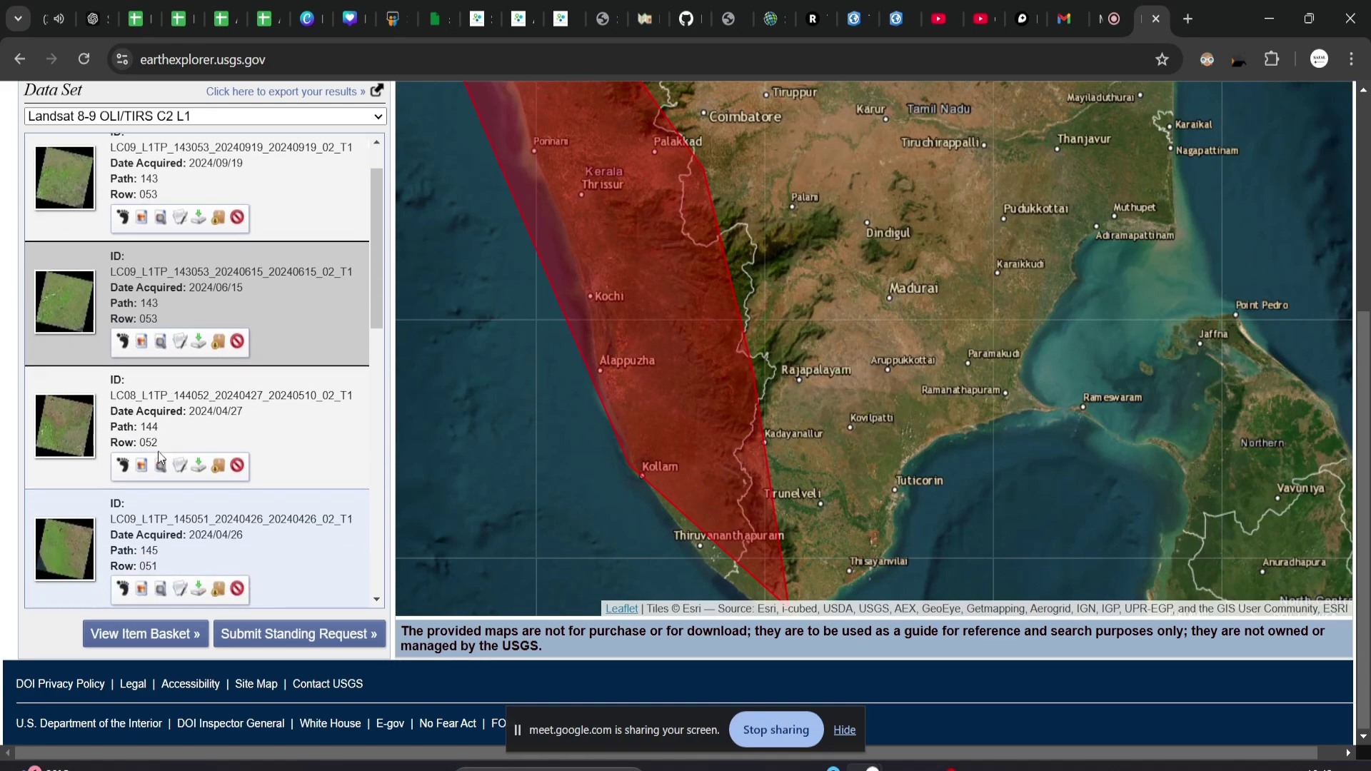
click(143, 466)
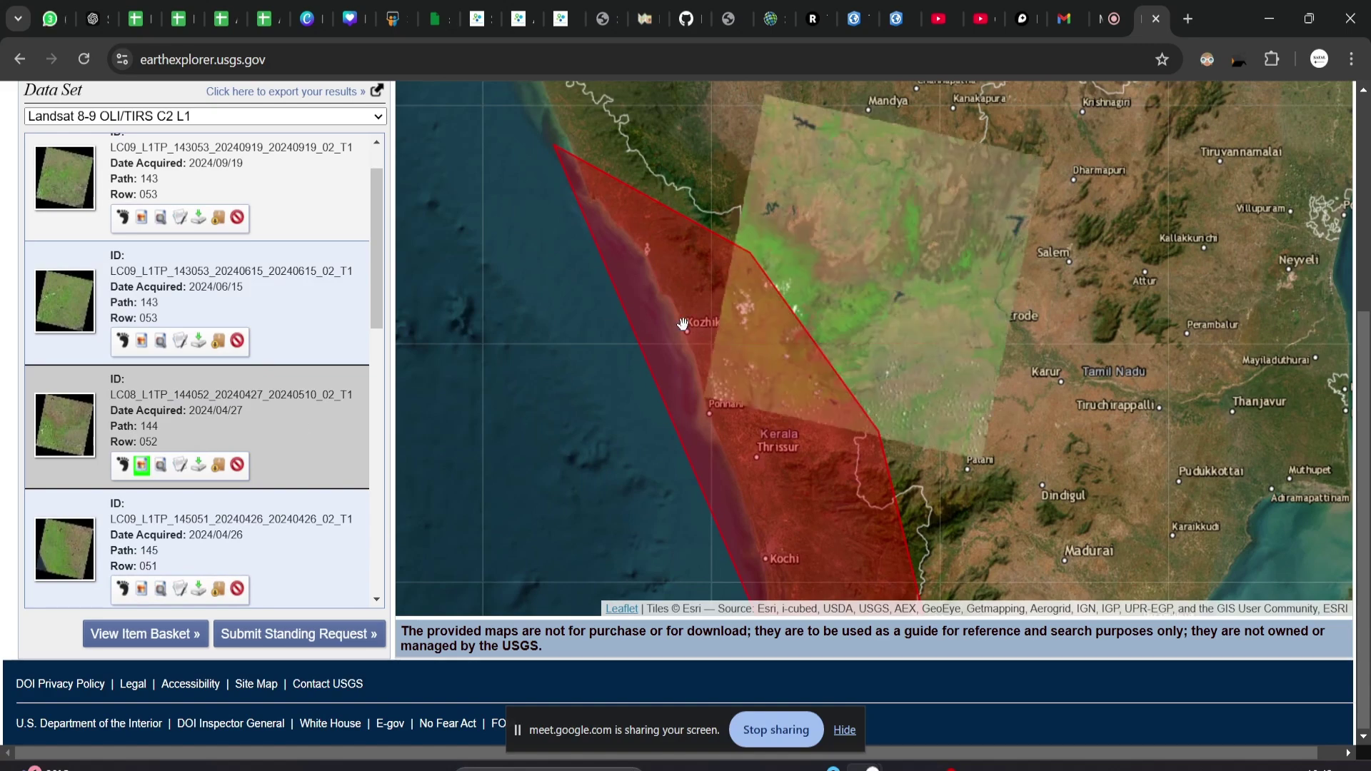
click(144, 469)
Overlay the browse image of the 2024/04/26 scene (path 145, row 051) on the map and inspect its cloud cover.
scroll(147, 473, down, 2)
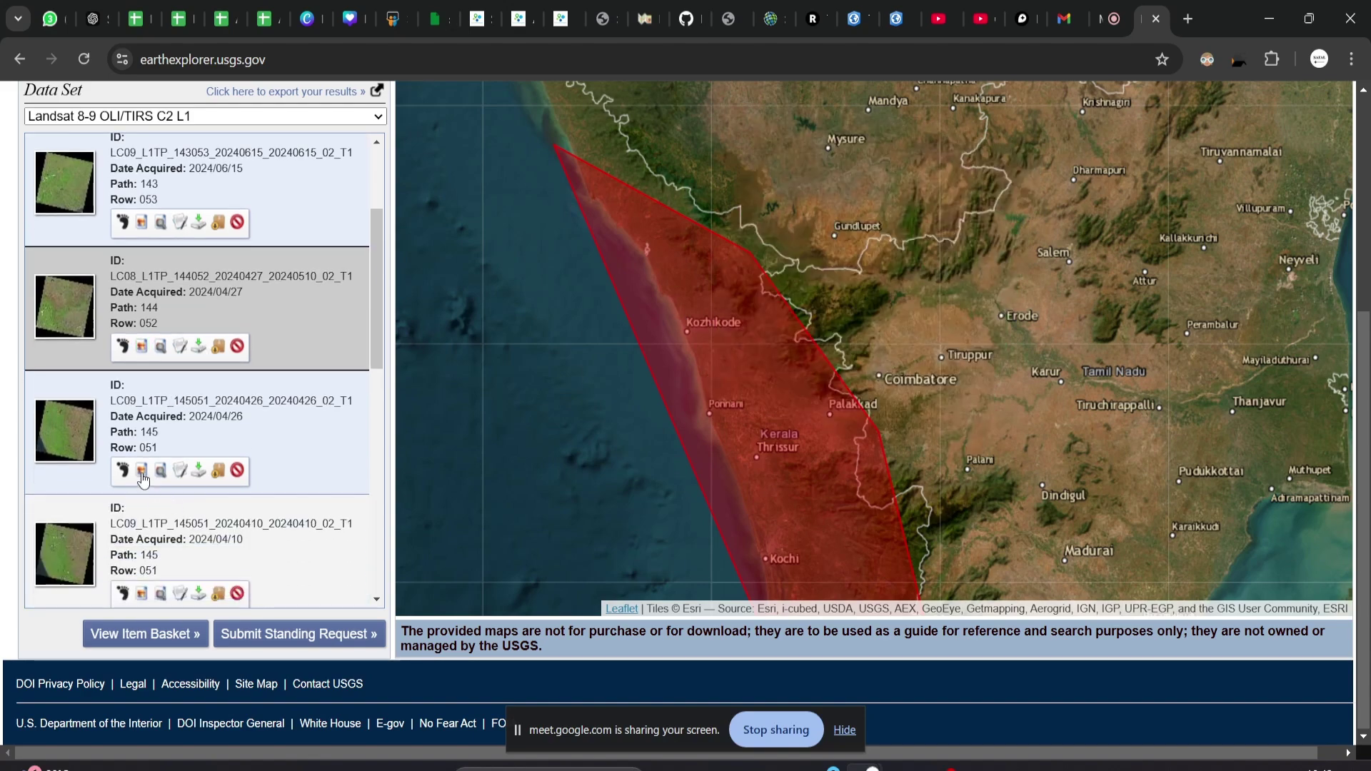
click(142, 471)
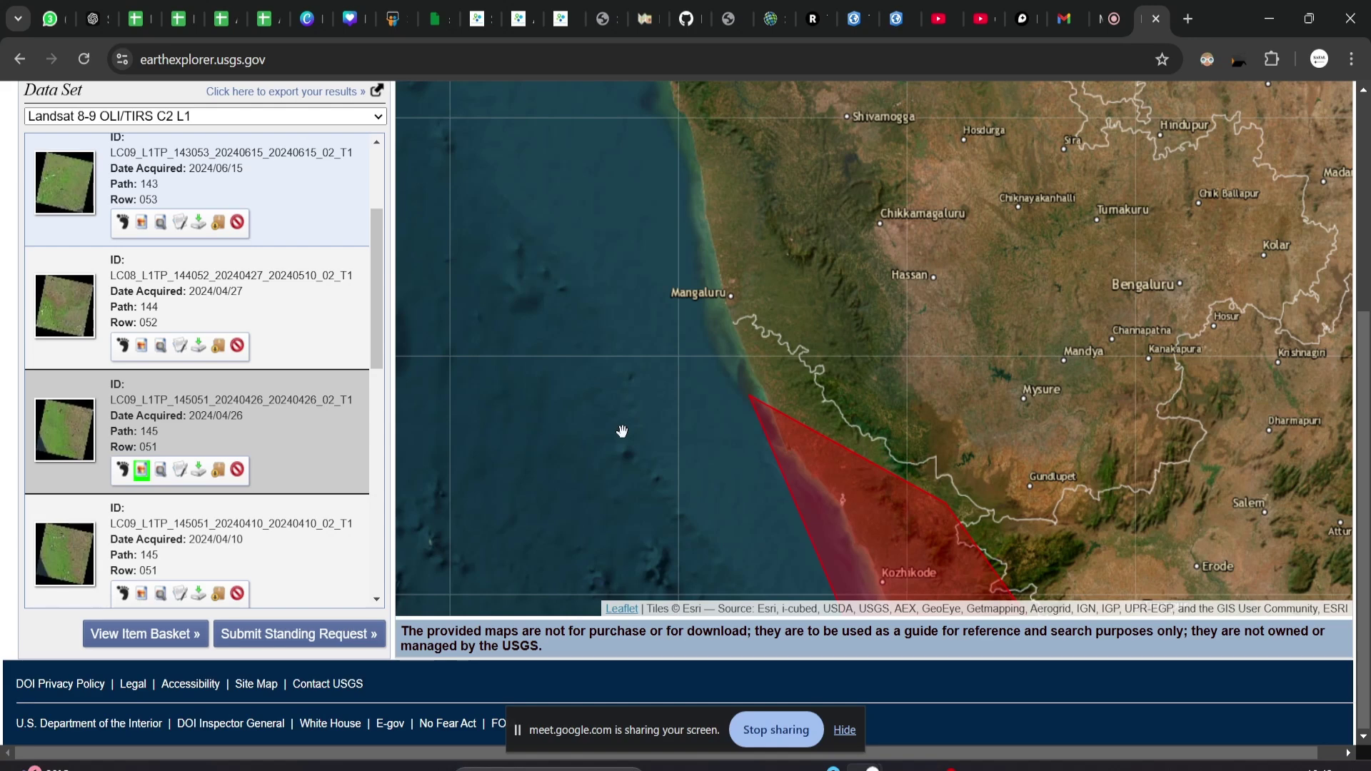
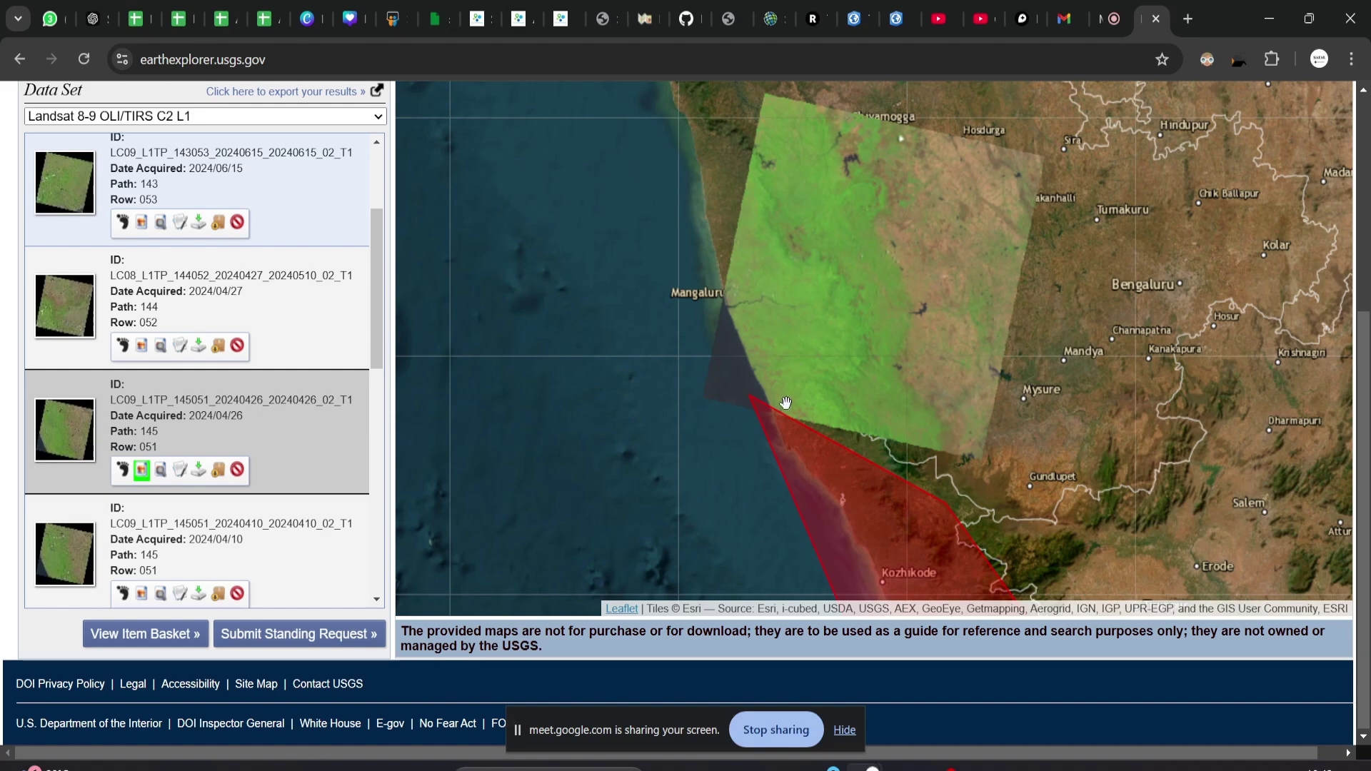
scroll(843, 364, down, 2)
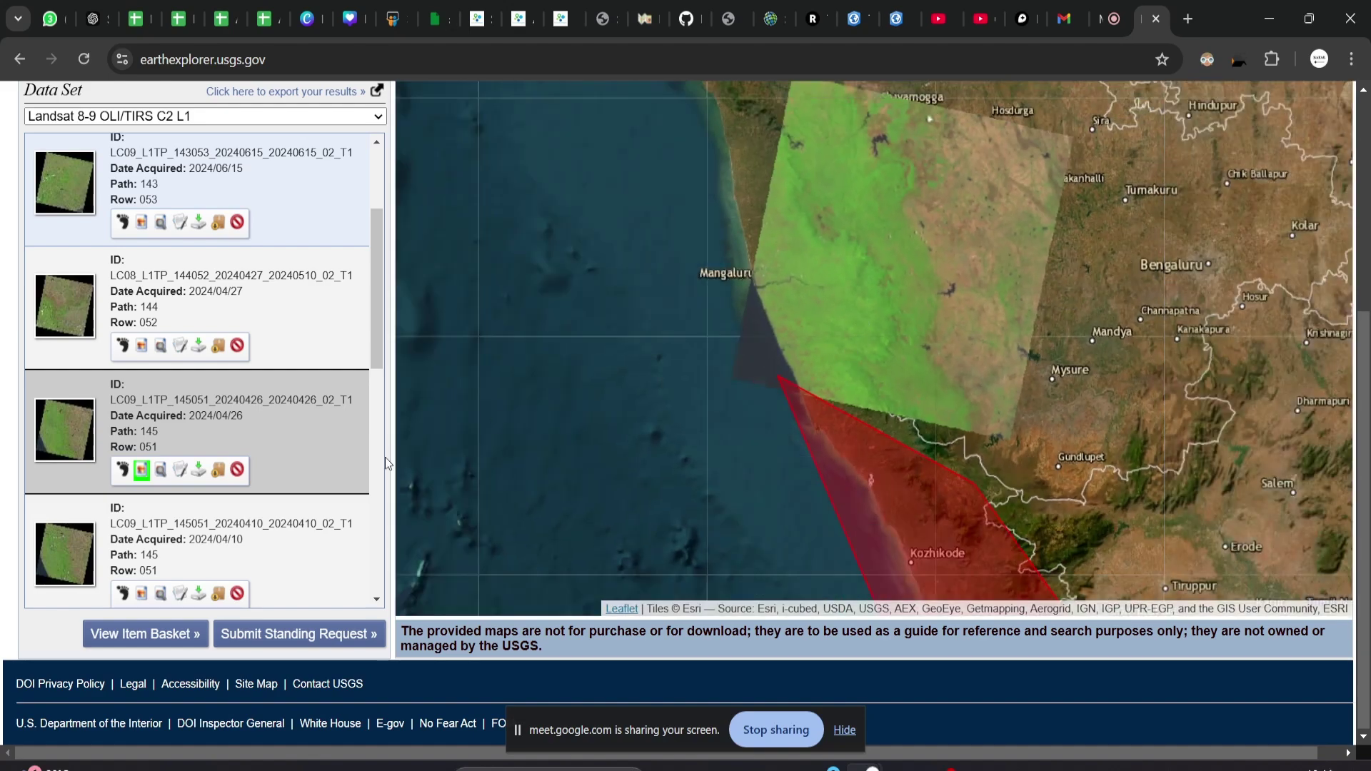
Overlay the 2024/04/10 scene (path 145, row 051) to compare it with the 2024/04/26 scene, and remove its overlay.
scroll(295, 478, down, 3)
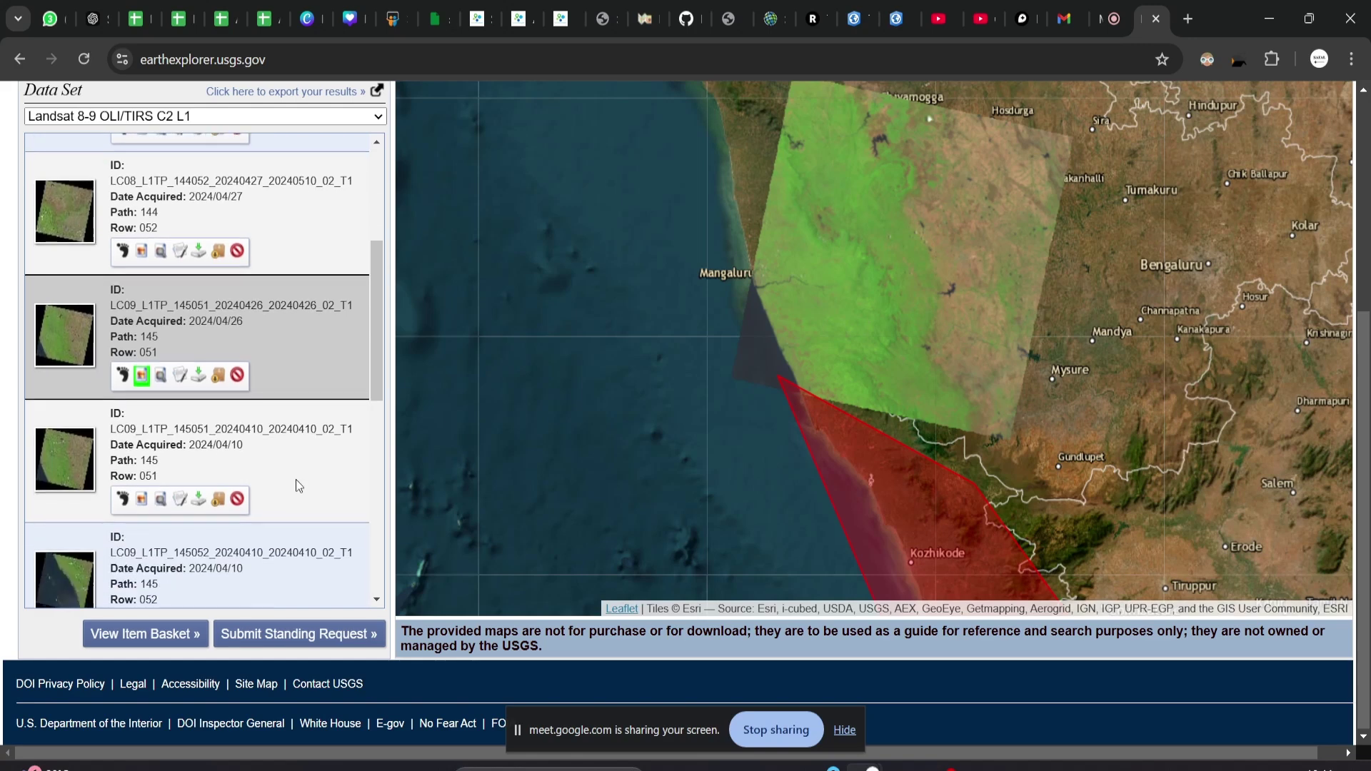
click(142, 498)
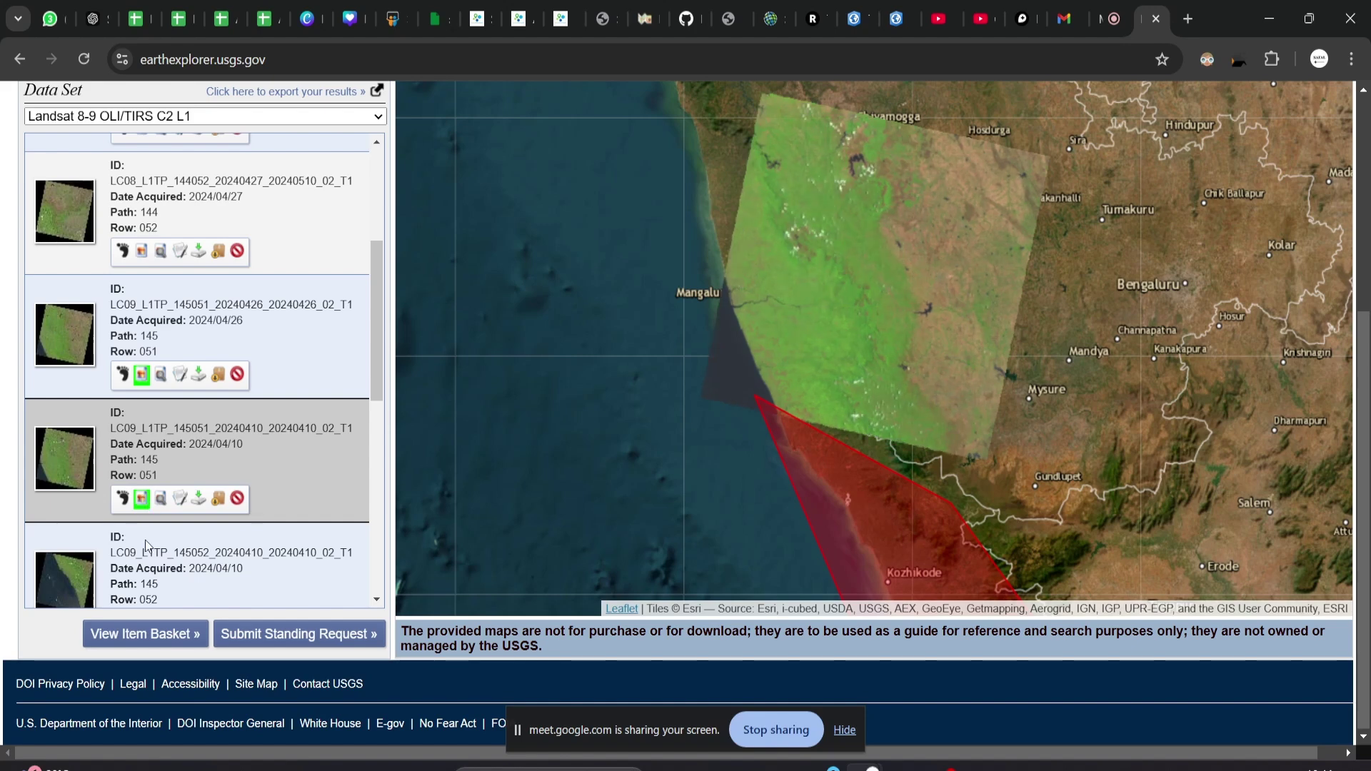
click(142, 499)
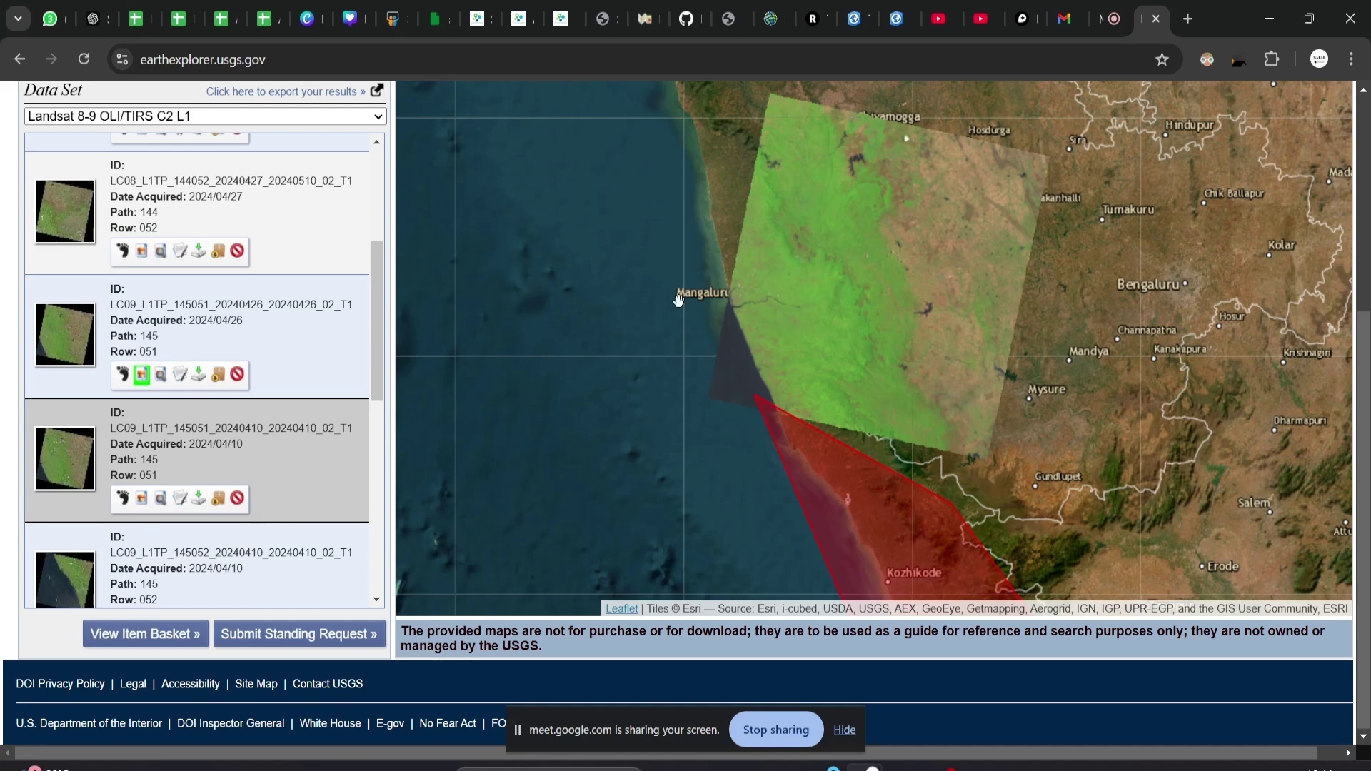
Open the download options for the 2024/04/26 scene, LC09_L1TP_145051_20240426_20240426_02_T1.
scroll(215, 403, down, 1)
scroll(164, 399, up, 2)
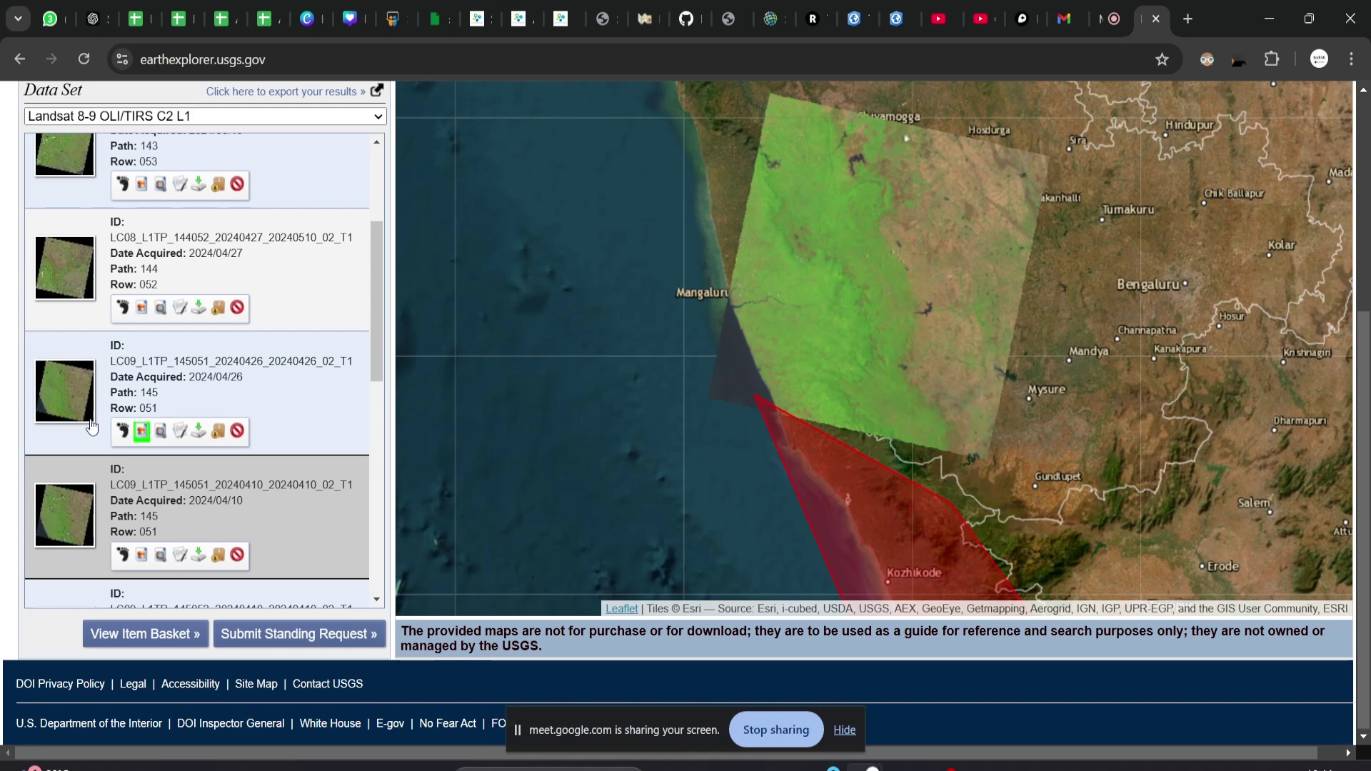
click(198, 432)
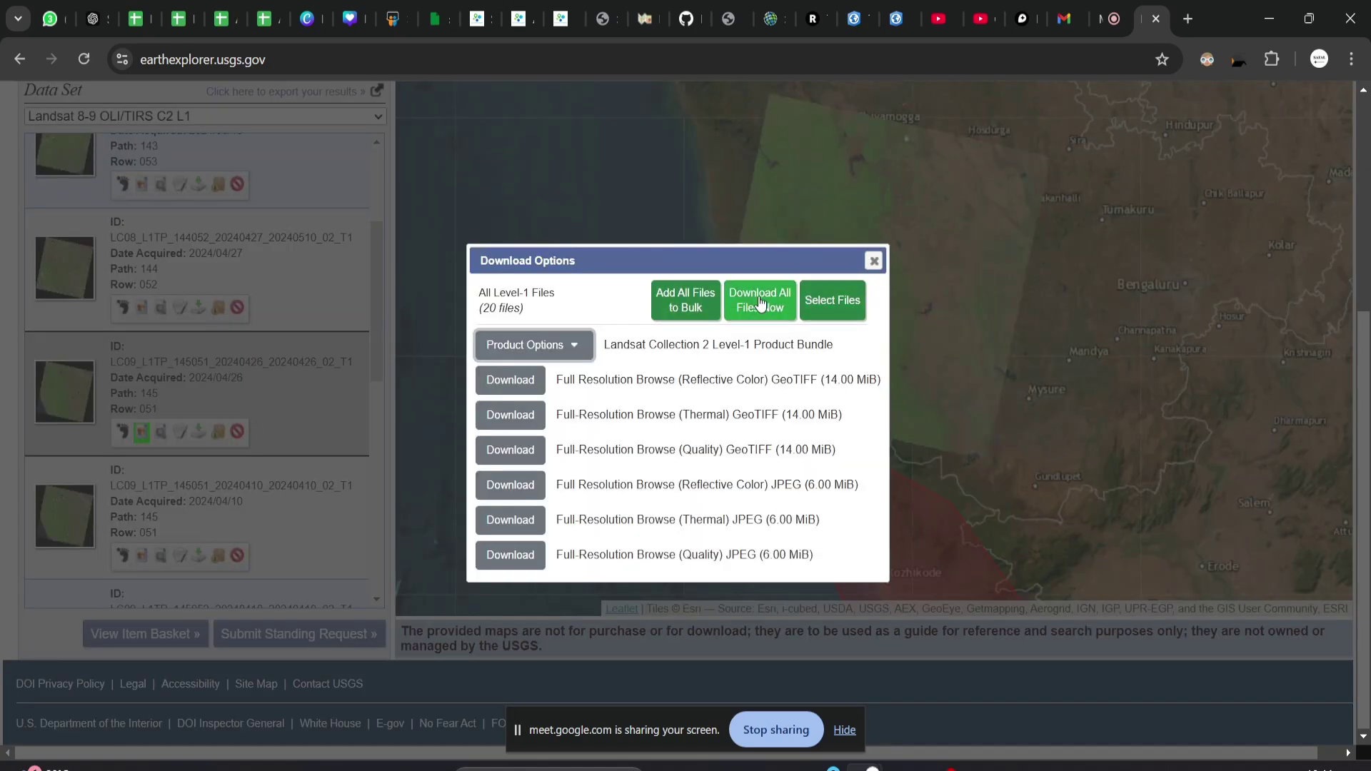
Examine the files available for individual download in the Landsat Collection 2 Level-1 Product Bundle, closing the list when finished.
click(588, 342)
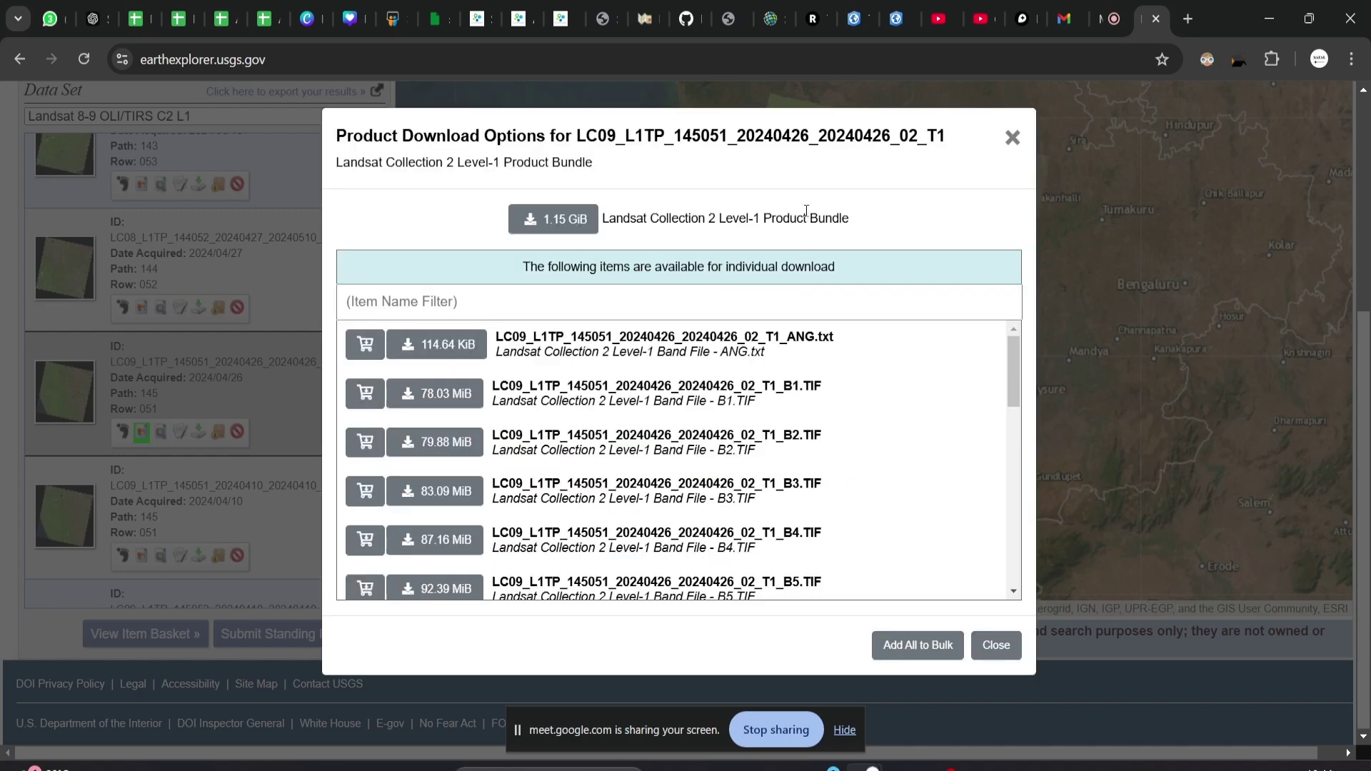
click(1012, 136)
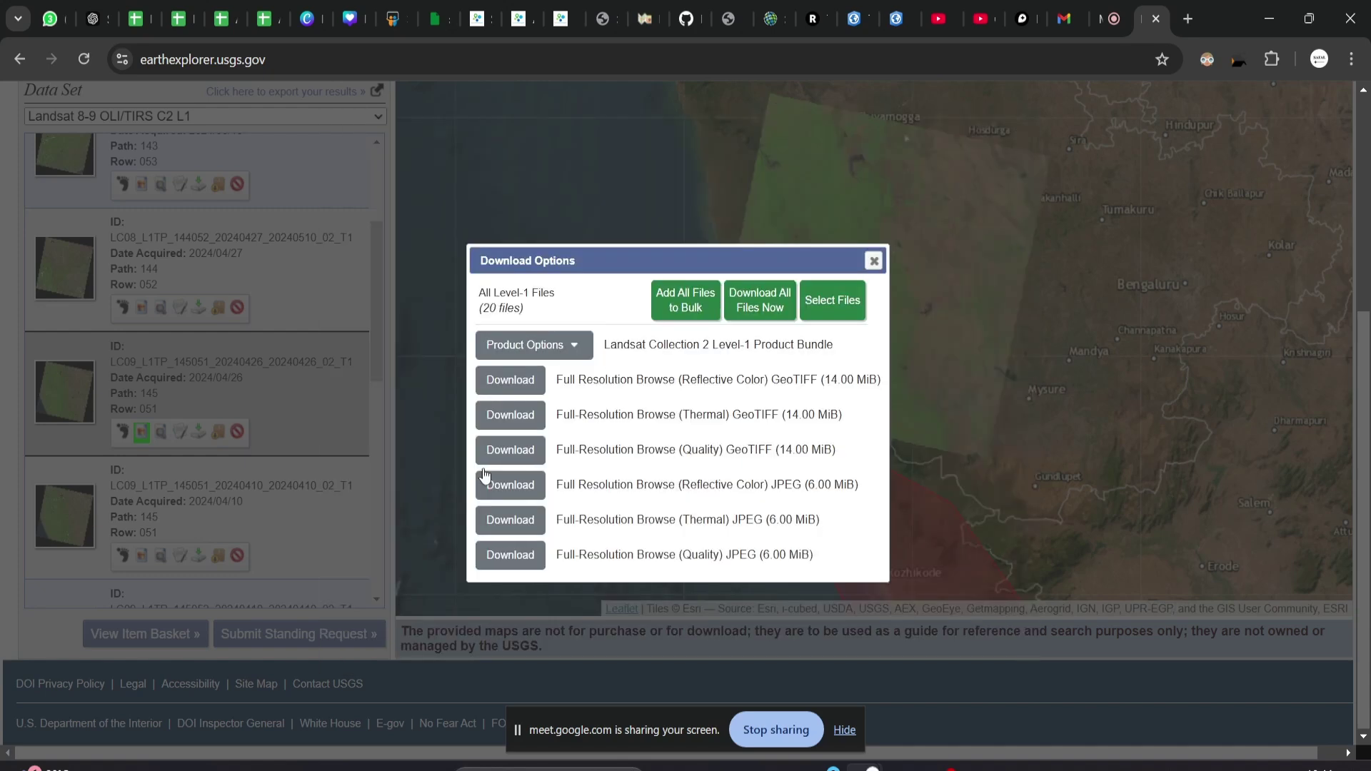
click(564, 344)
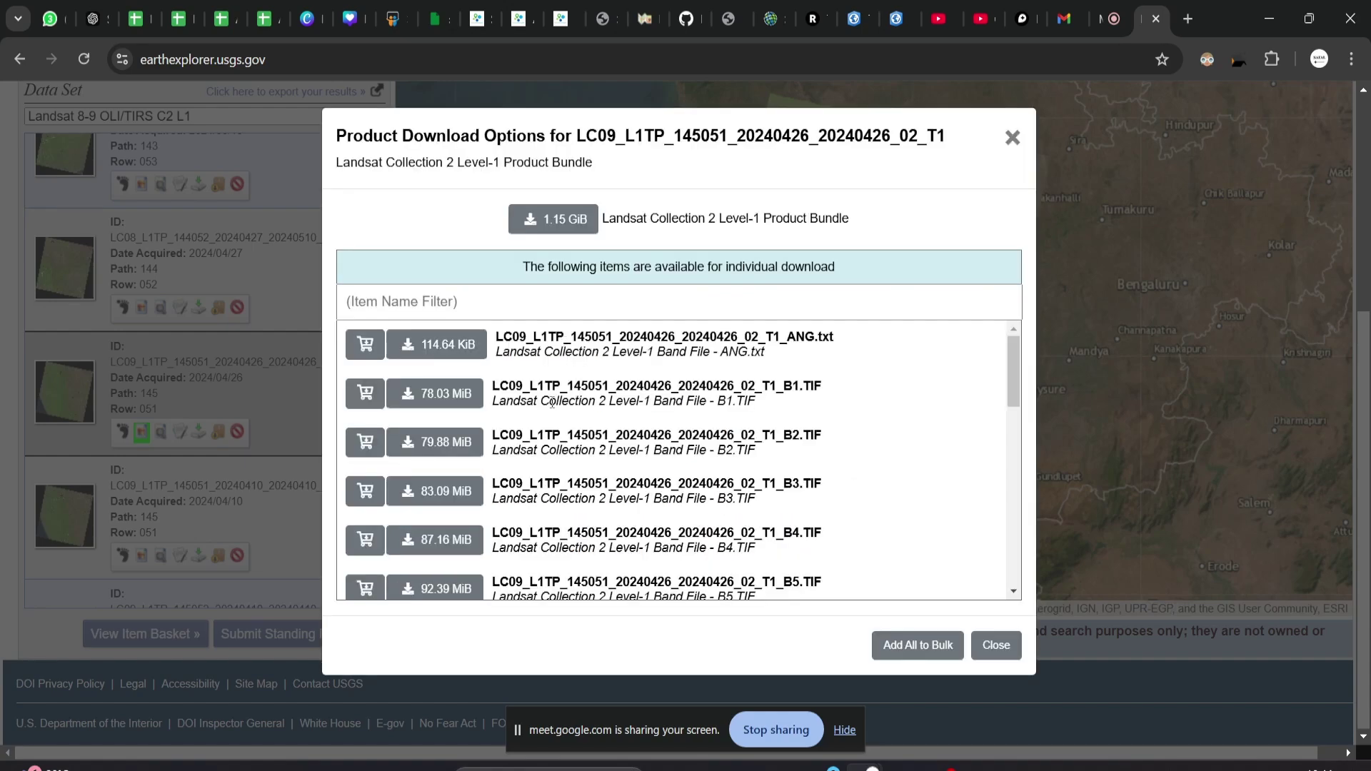
scroll(481, 388, down, 5)
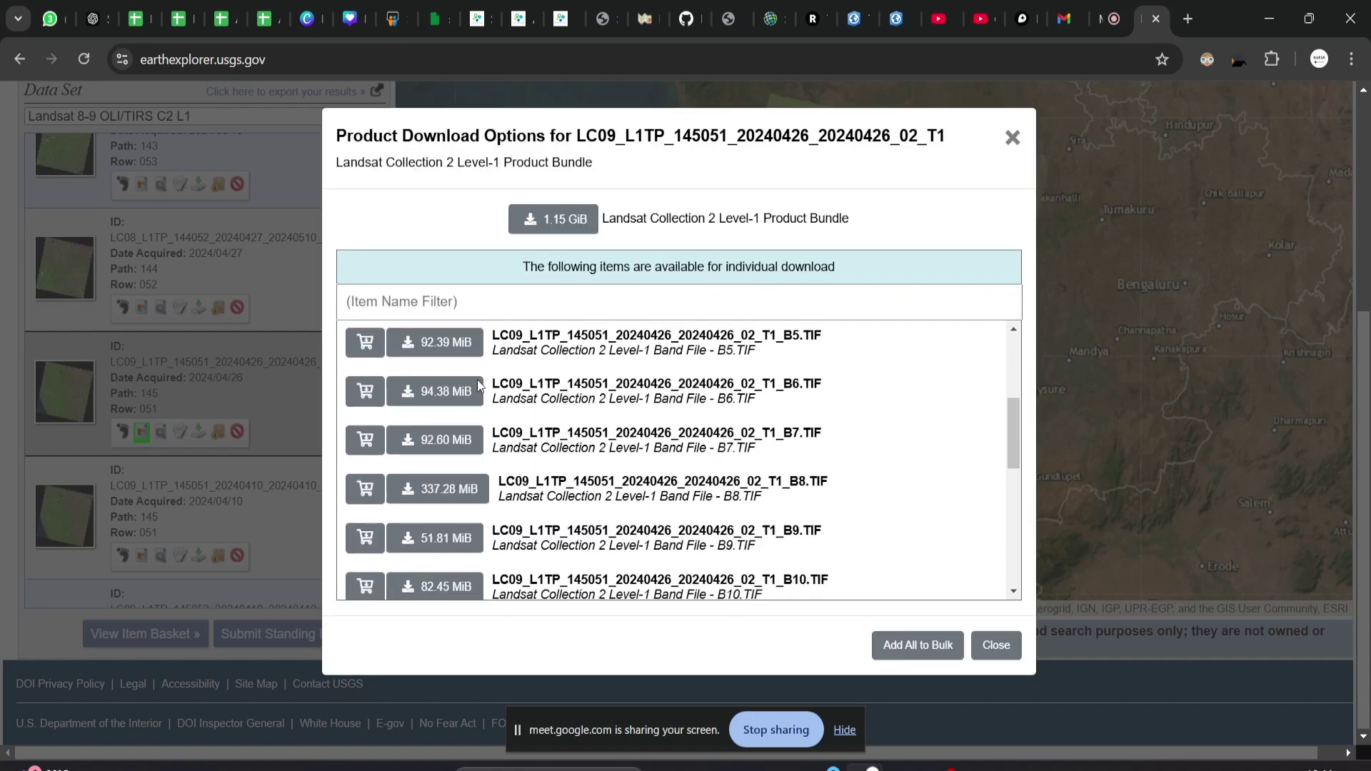
scroll(478, 385, down, 5)
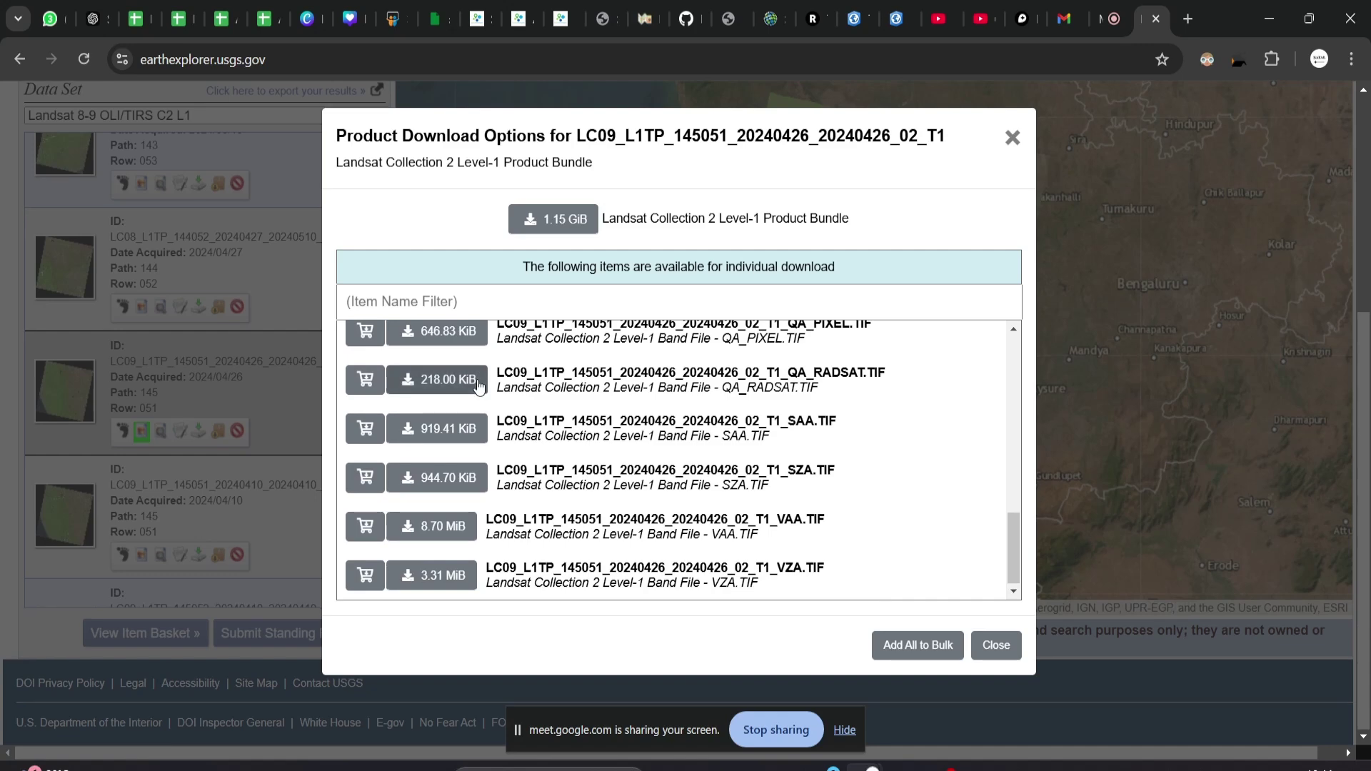
scroll(478, 386, up, 8)
scroll(479, 386, up, 2)
scroll(720, 471, down, 6)
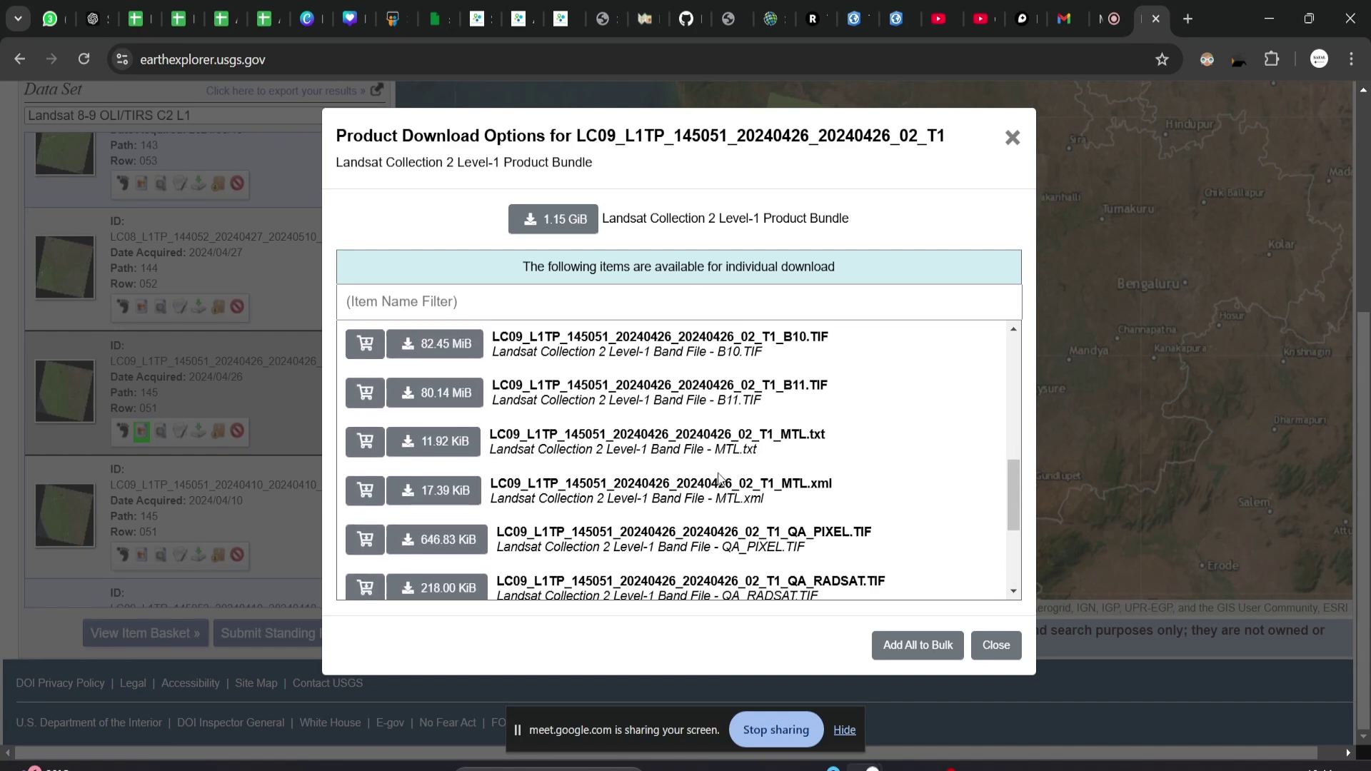
scroll(721, 472, up, 1)
scroll(784, 402, up, 5)
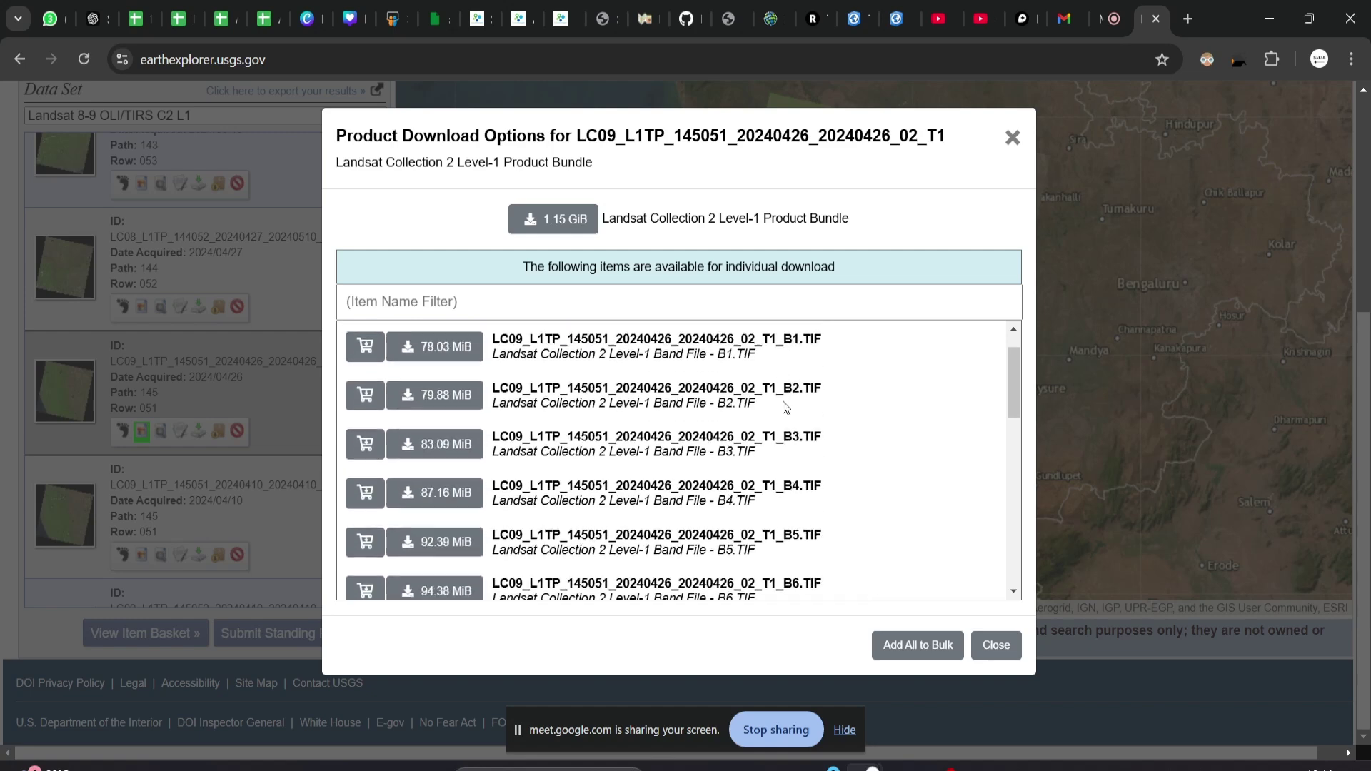
click(1011, 139)
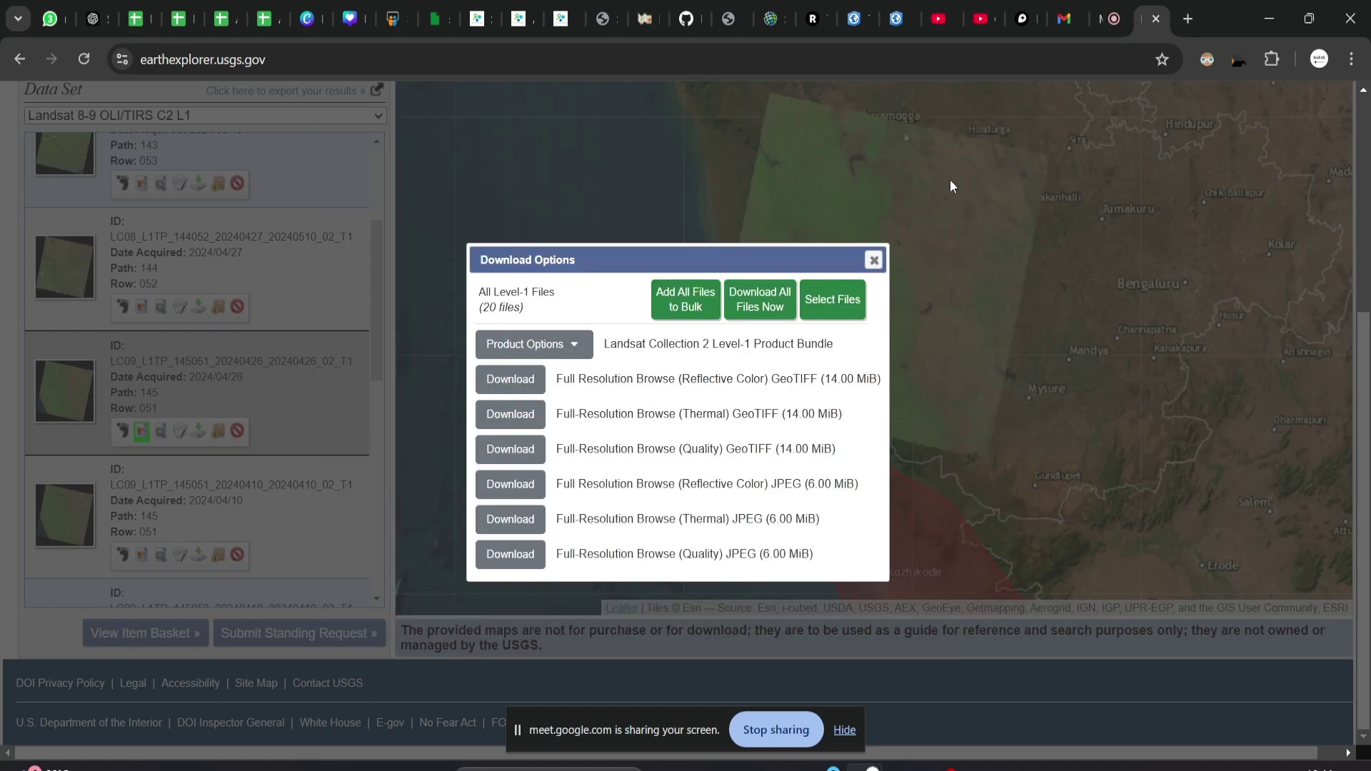
Open the Level-1 file selection and deselect ANG.txt, MTL.txt, MTL.xml, QA_PIXEL, QA_RADSAT, SAA, SZA, VAA and VZA, keeping B1 to B11.
click(825, 315)
click(443, 265)
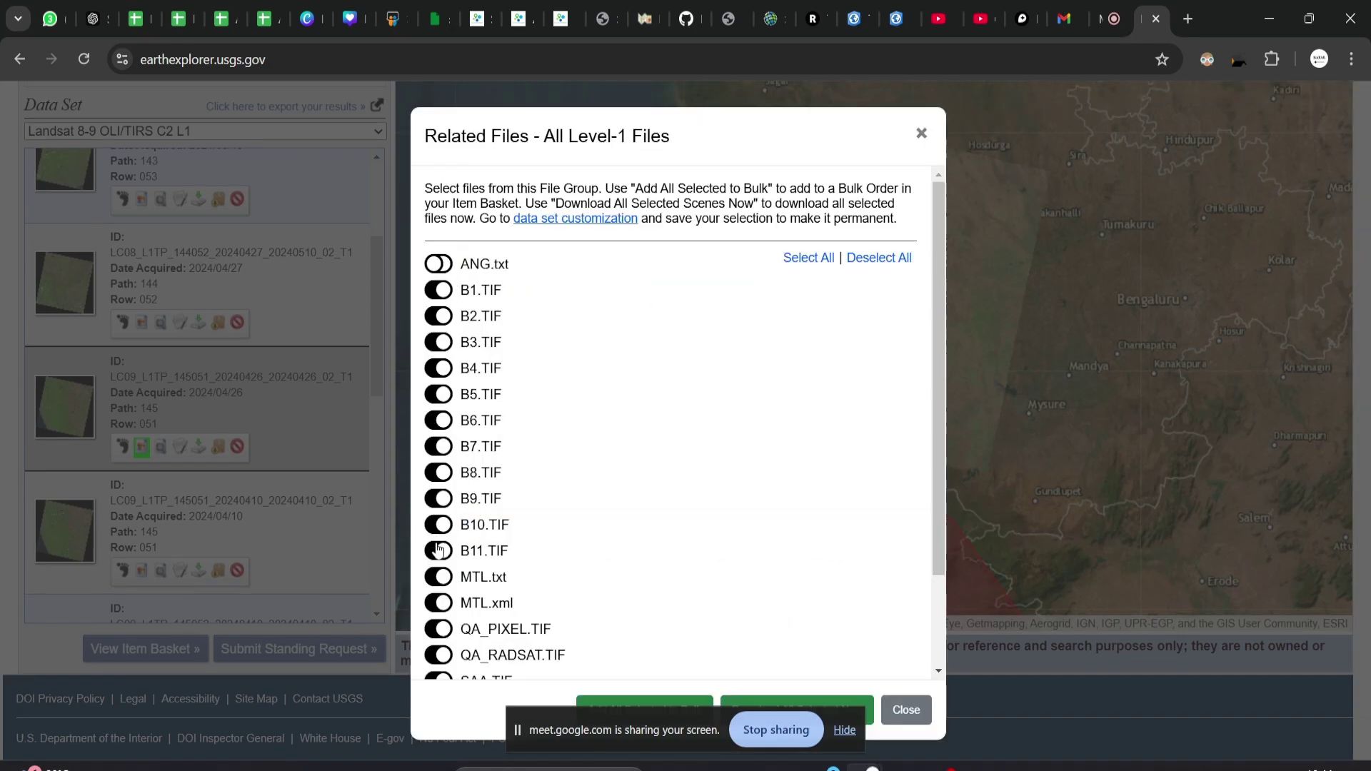
click(440, 580)
click(439, 606)
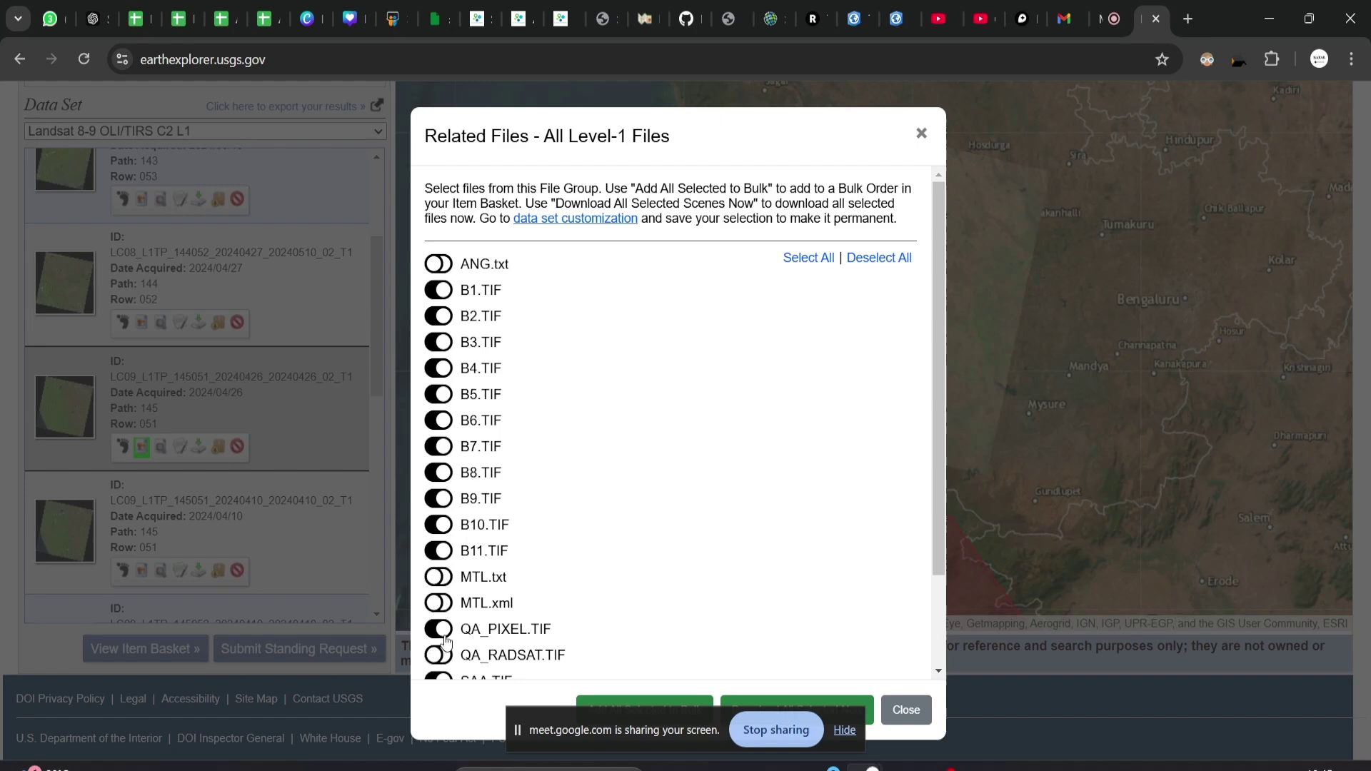
click(440, 629)
scroll(444, 635, down, 2)
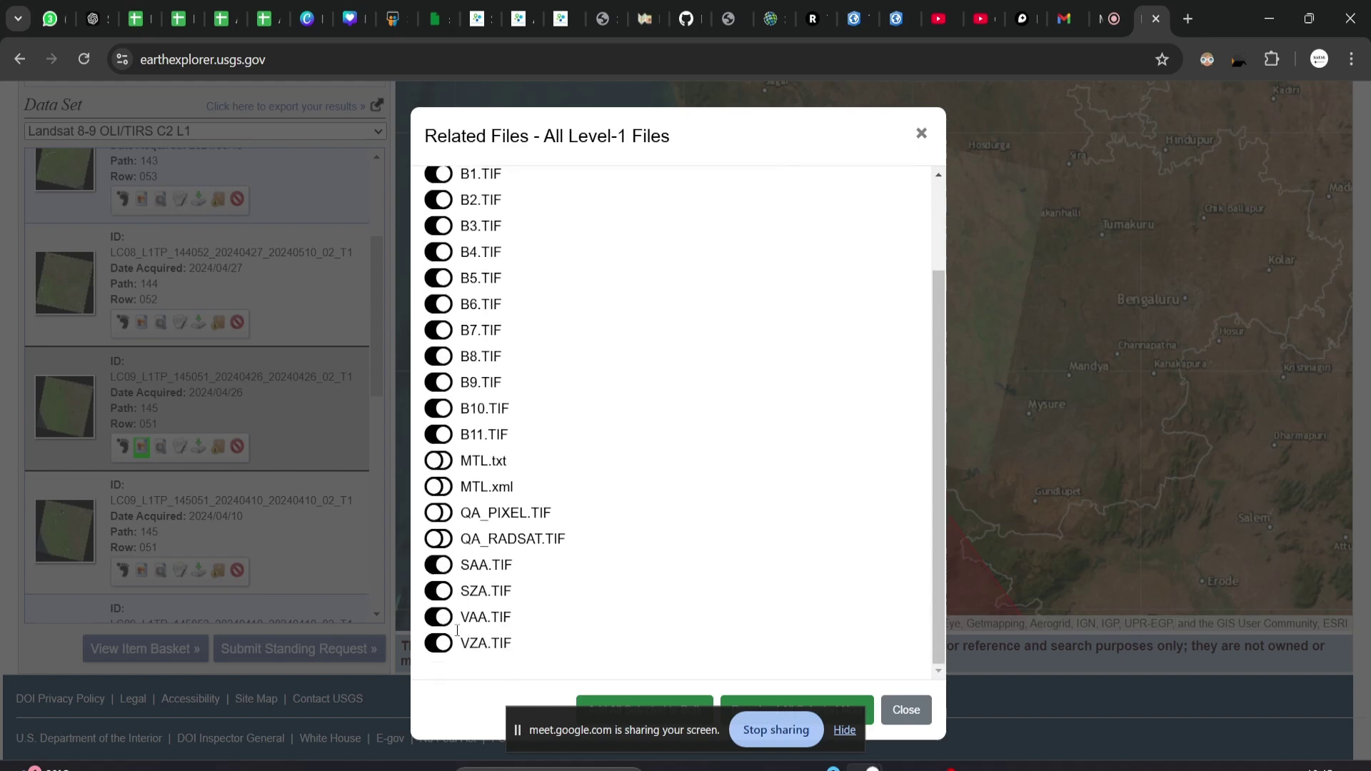
click(439, 568)
click(440, 591)
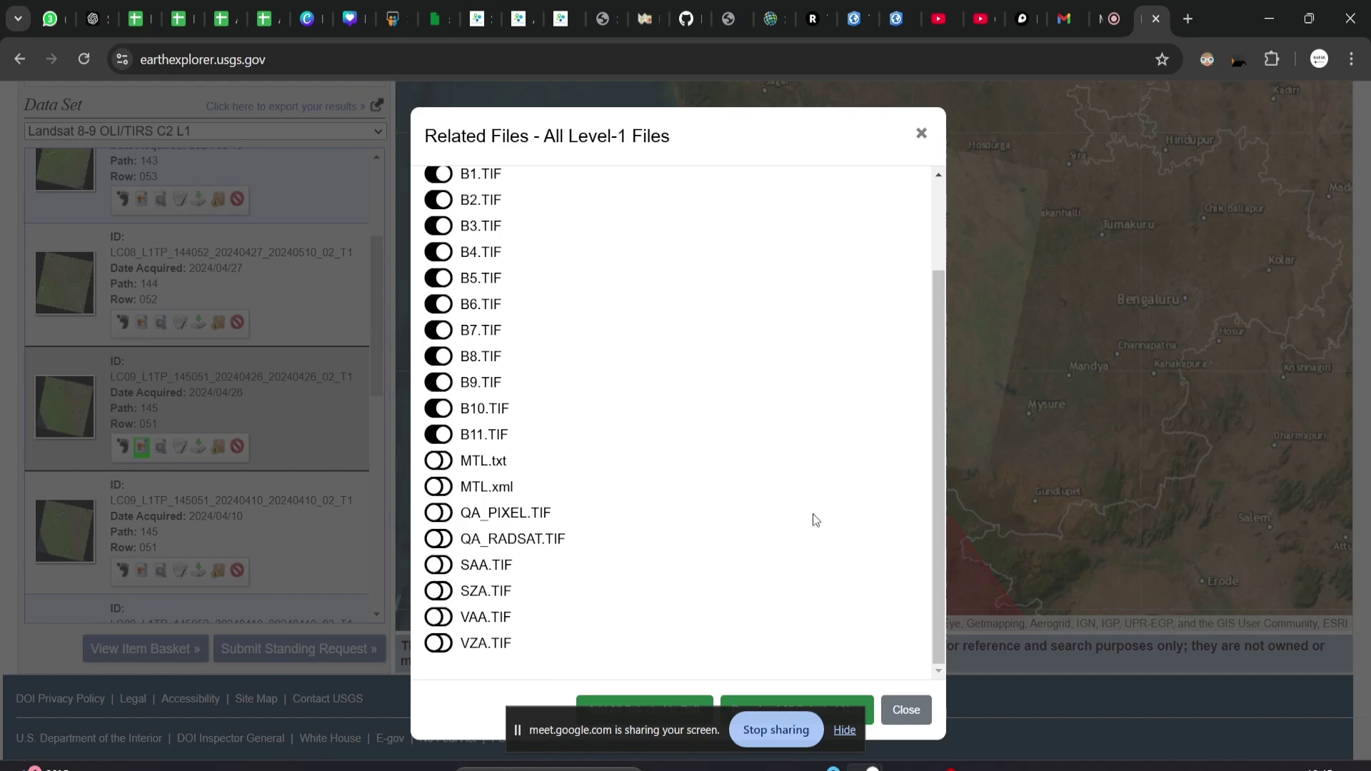
Download all the selected band files, B1.TIF to B11.TIF, and confirm the download of the 11 files.
click(847, 728)
scroll(656, 629, up, 2)
scroll(657, 629, down, 2)
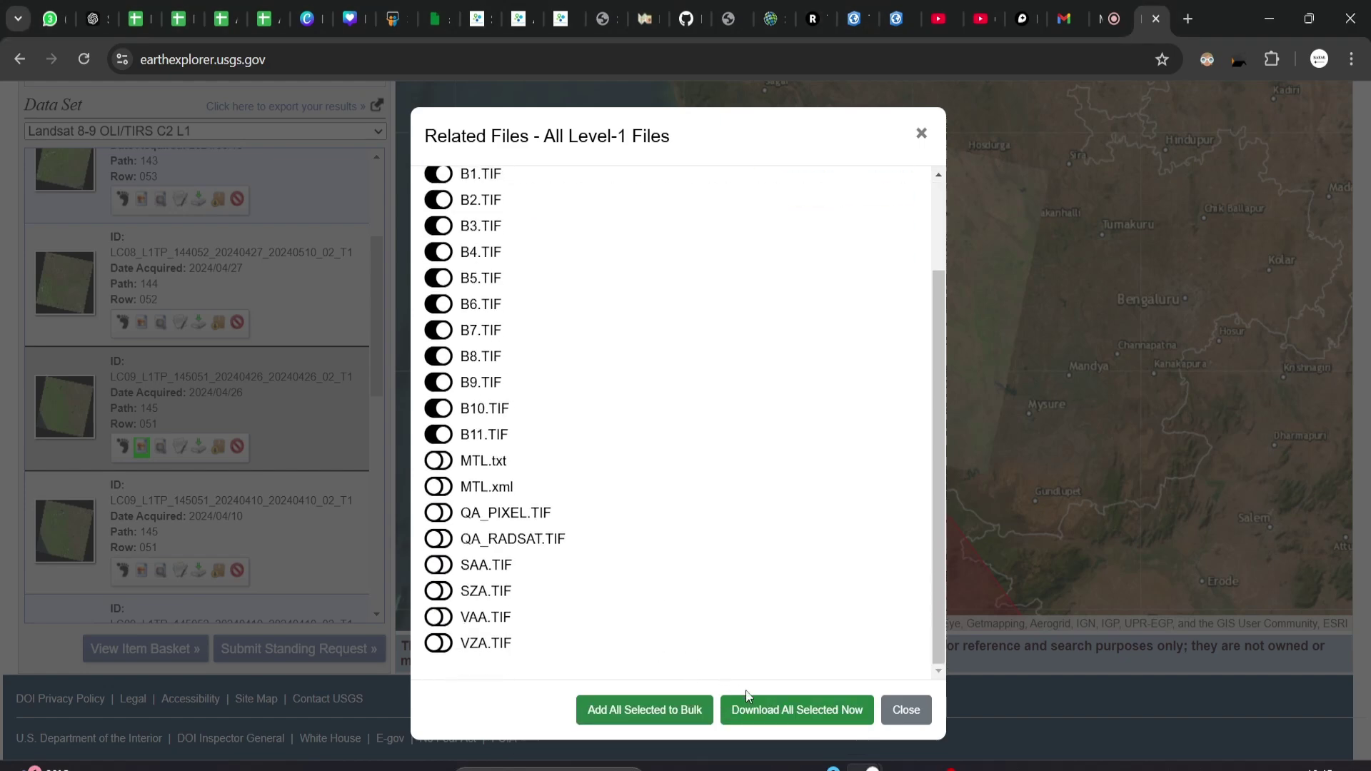
click(761, 718)
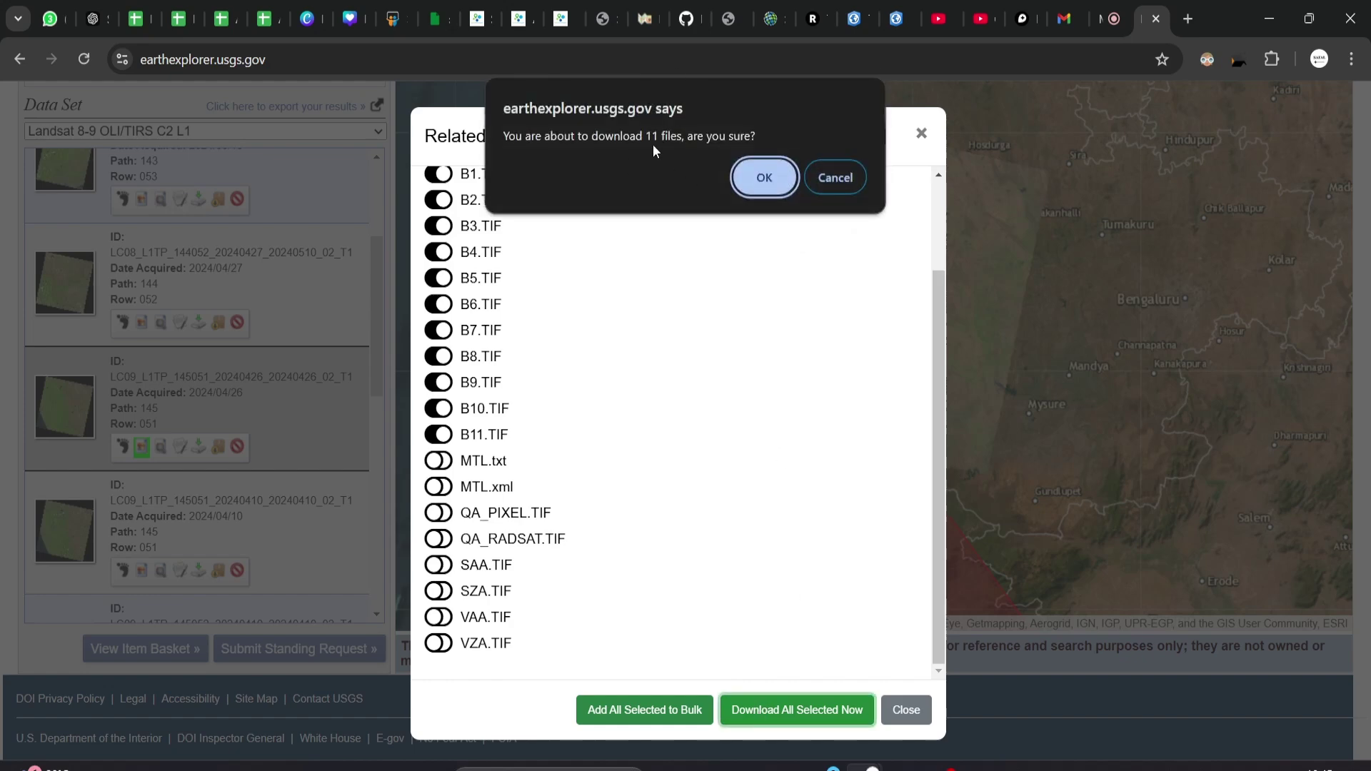
click(744, 173)
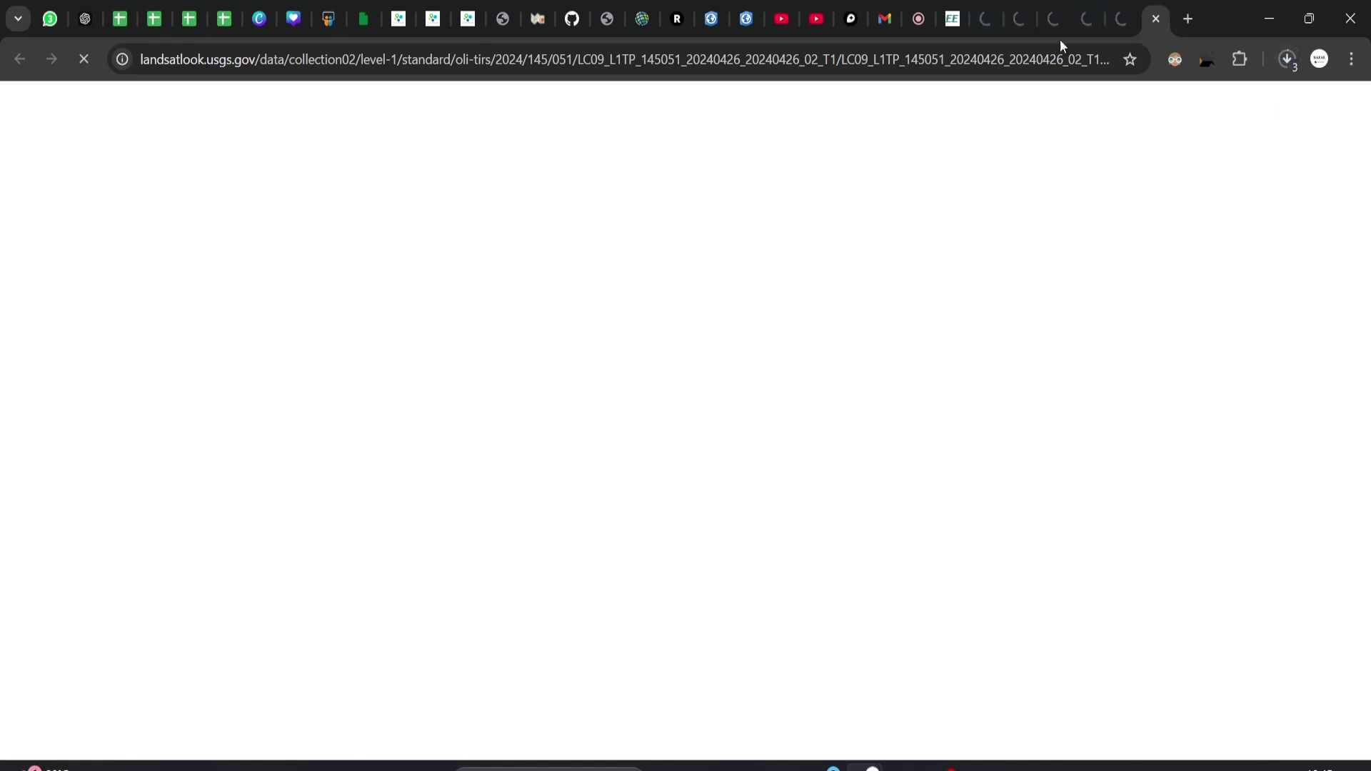
Pause the B3.TIF, B2.TIF and B1.TIF downloads from the recent download history and close the list.
click(1291, 62)
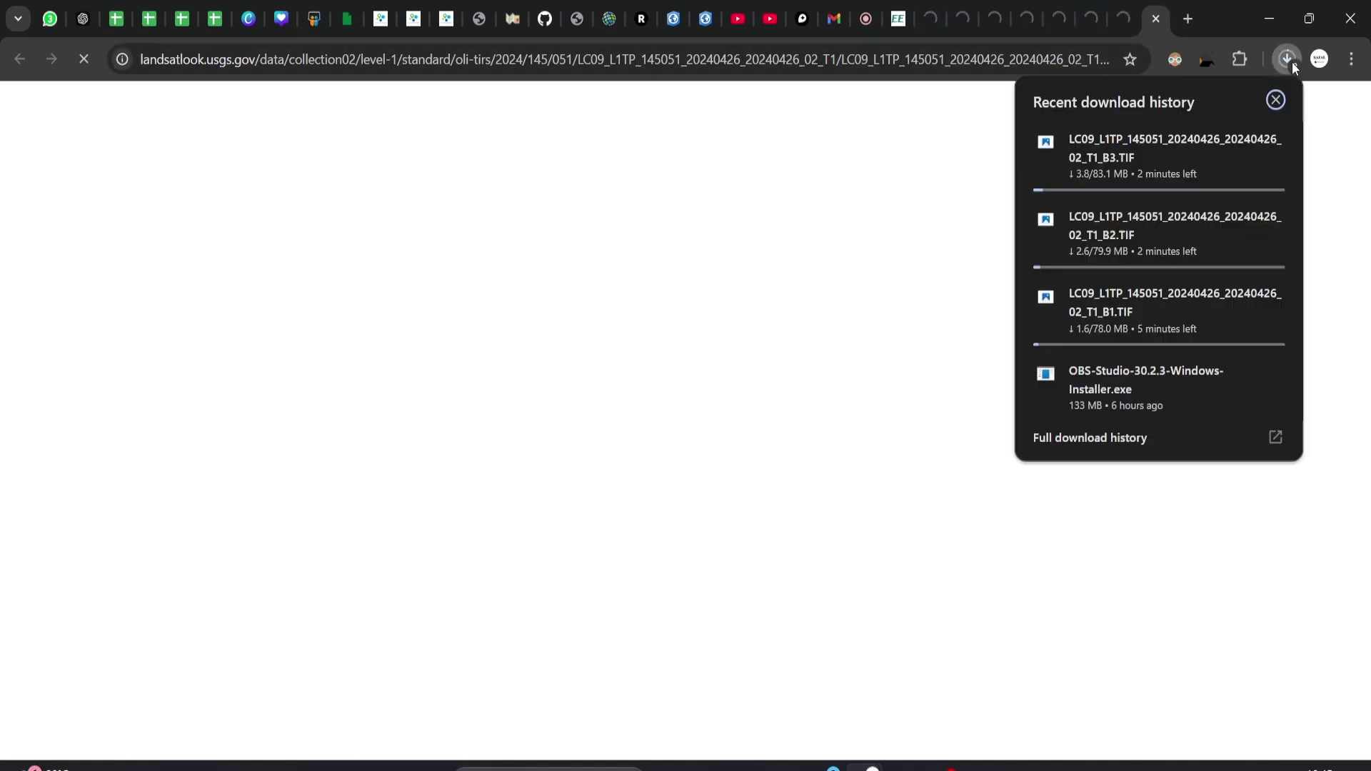
click(1242, 143)
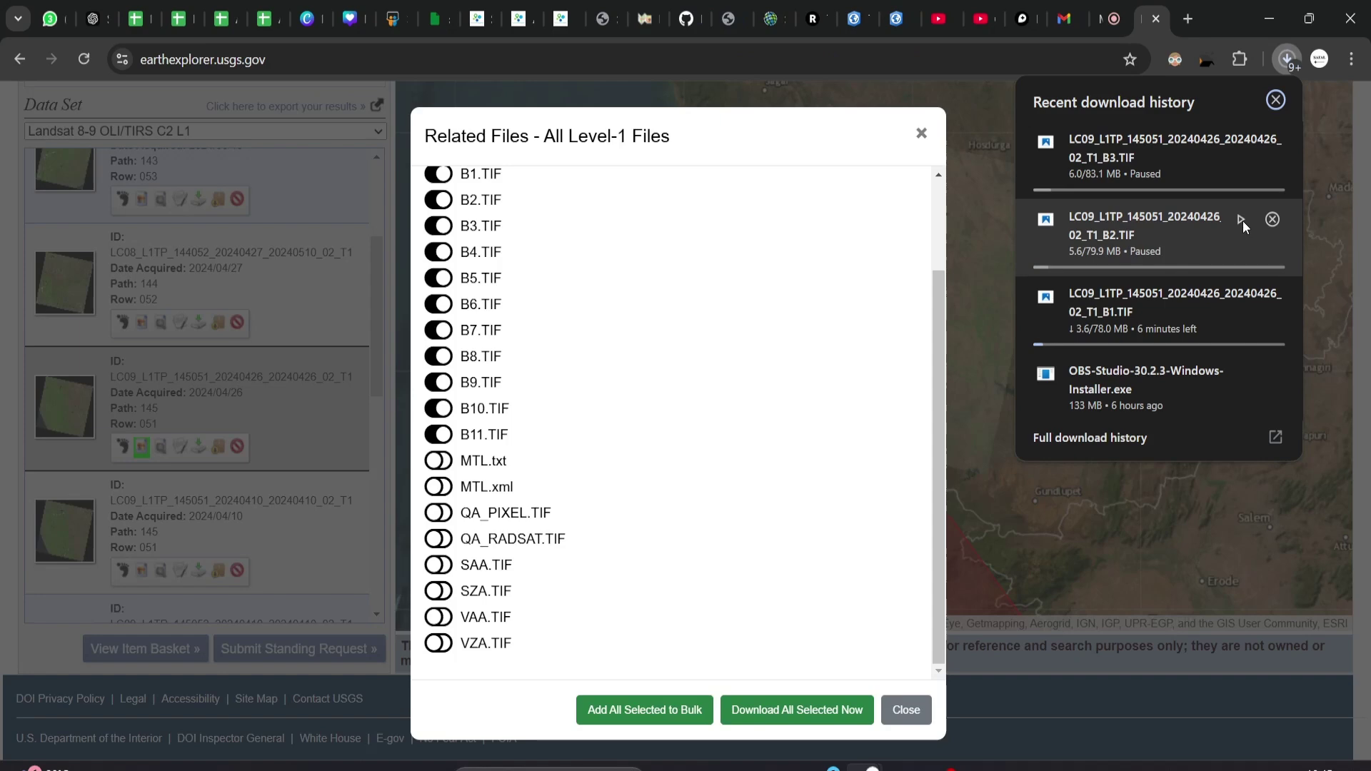
click(1242, 221)
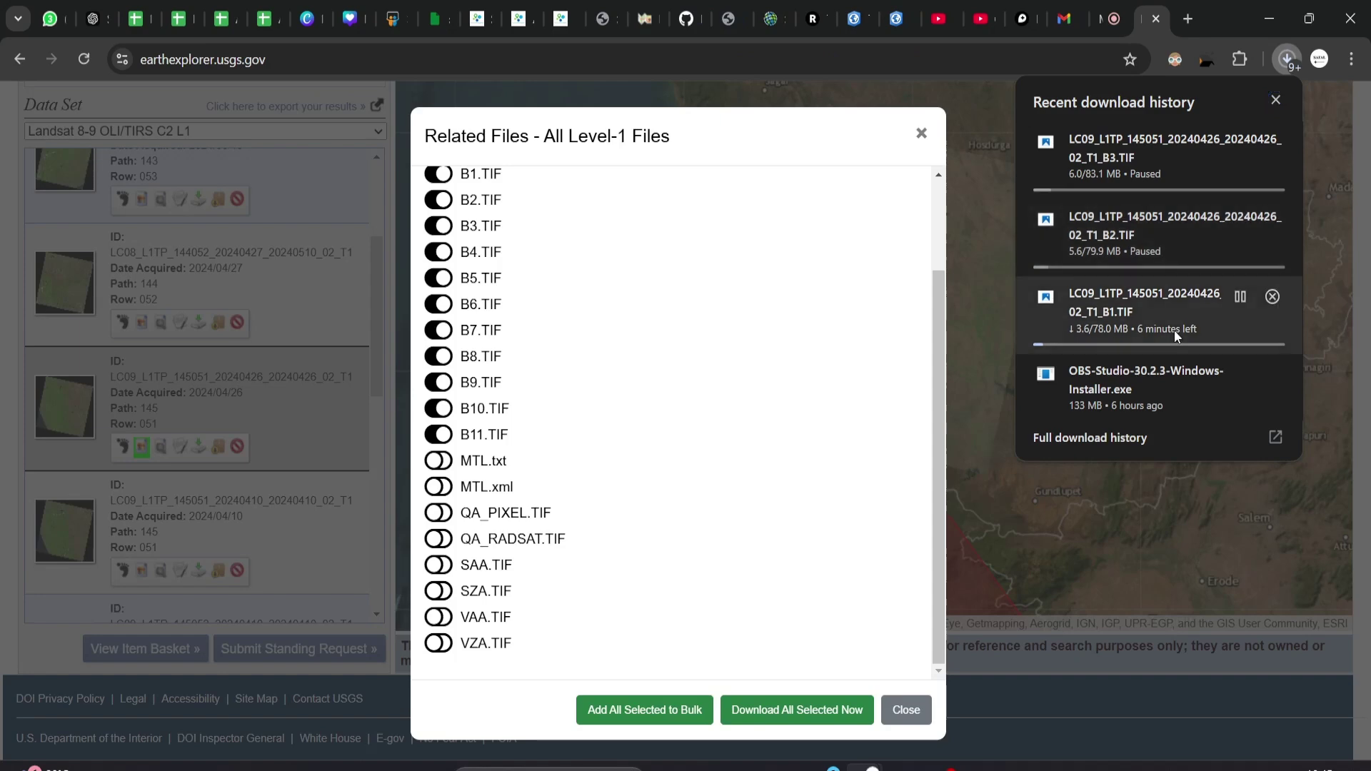
click(1240, 296)
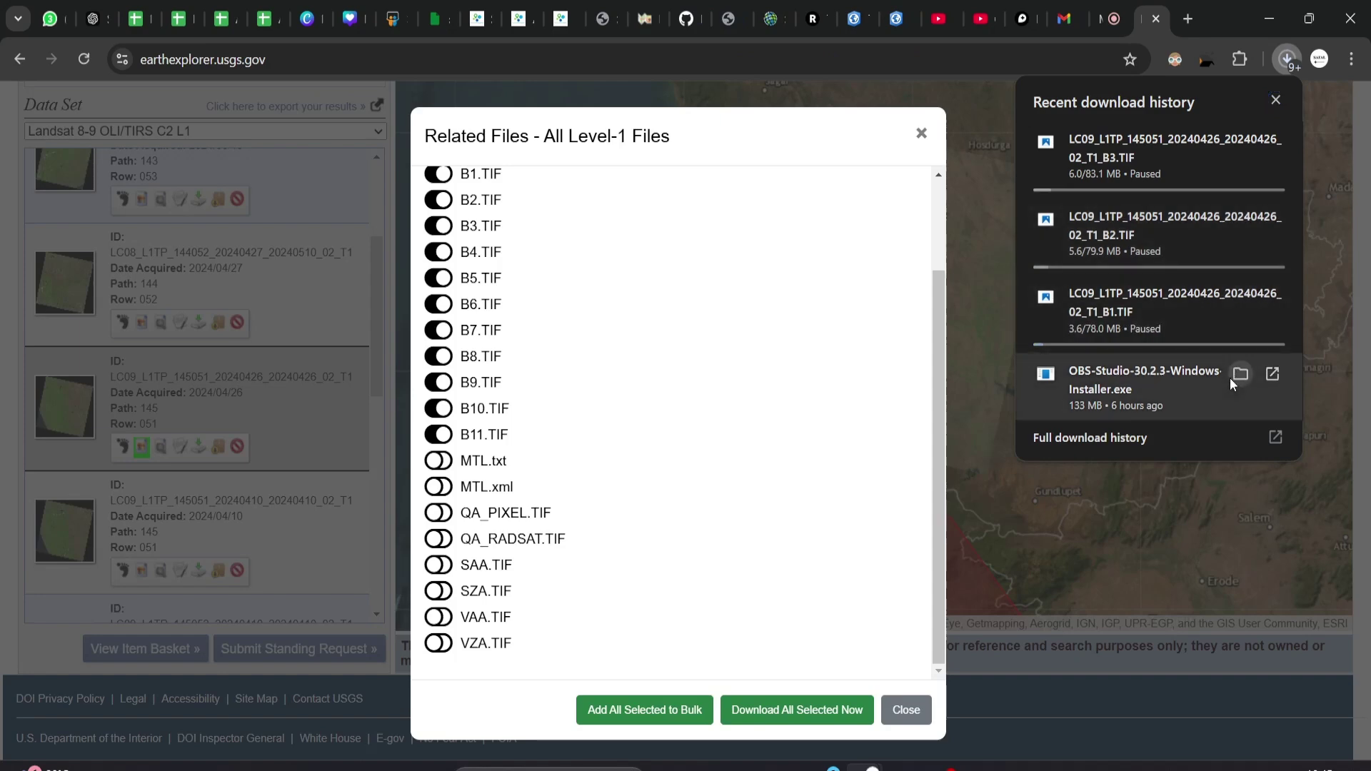
click(1275, 100)
Open the browser's full download history and pause the B9.TIF and B4.TIF downloads.
click(1286, 65)
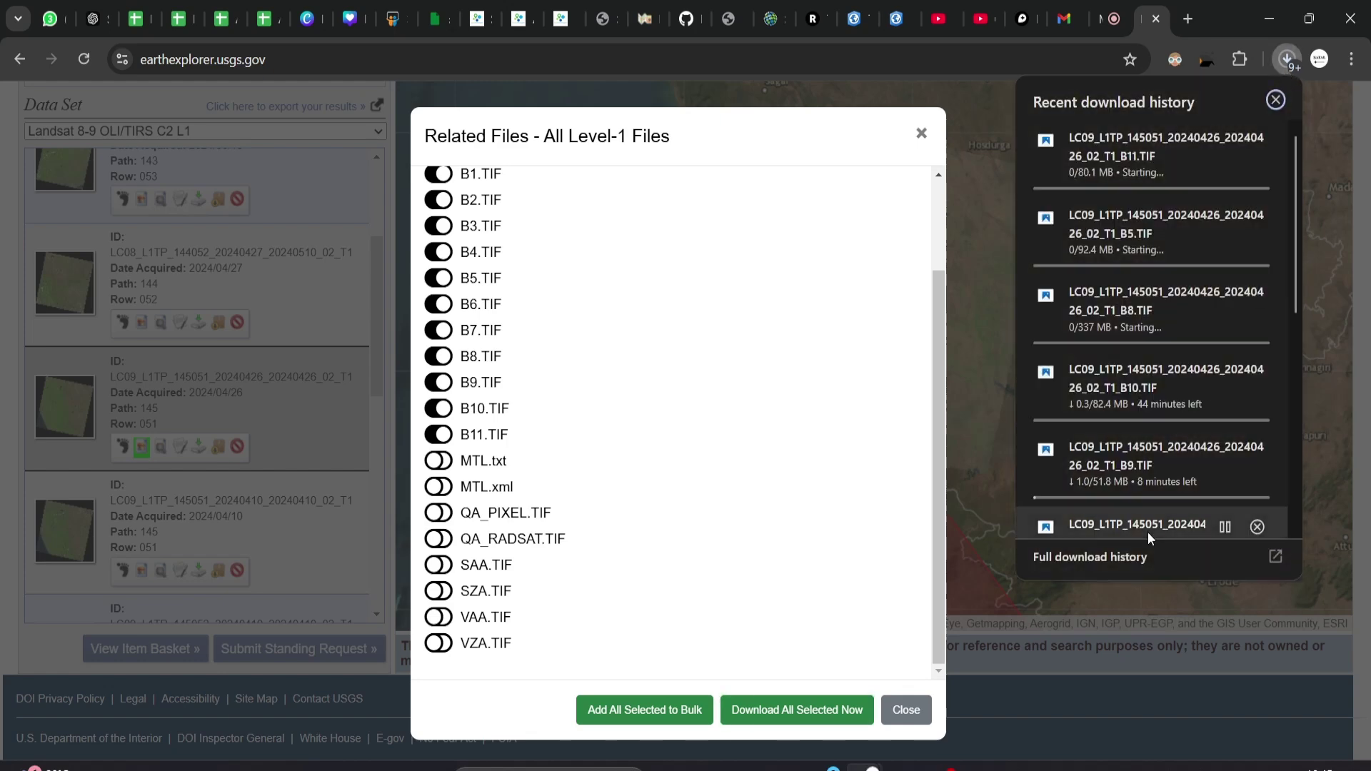
click(1116, 556)
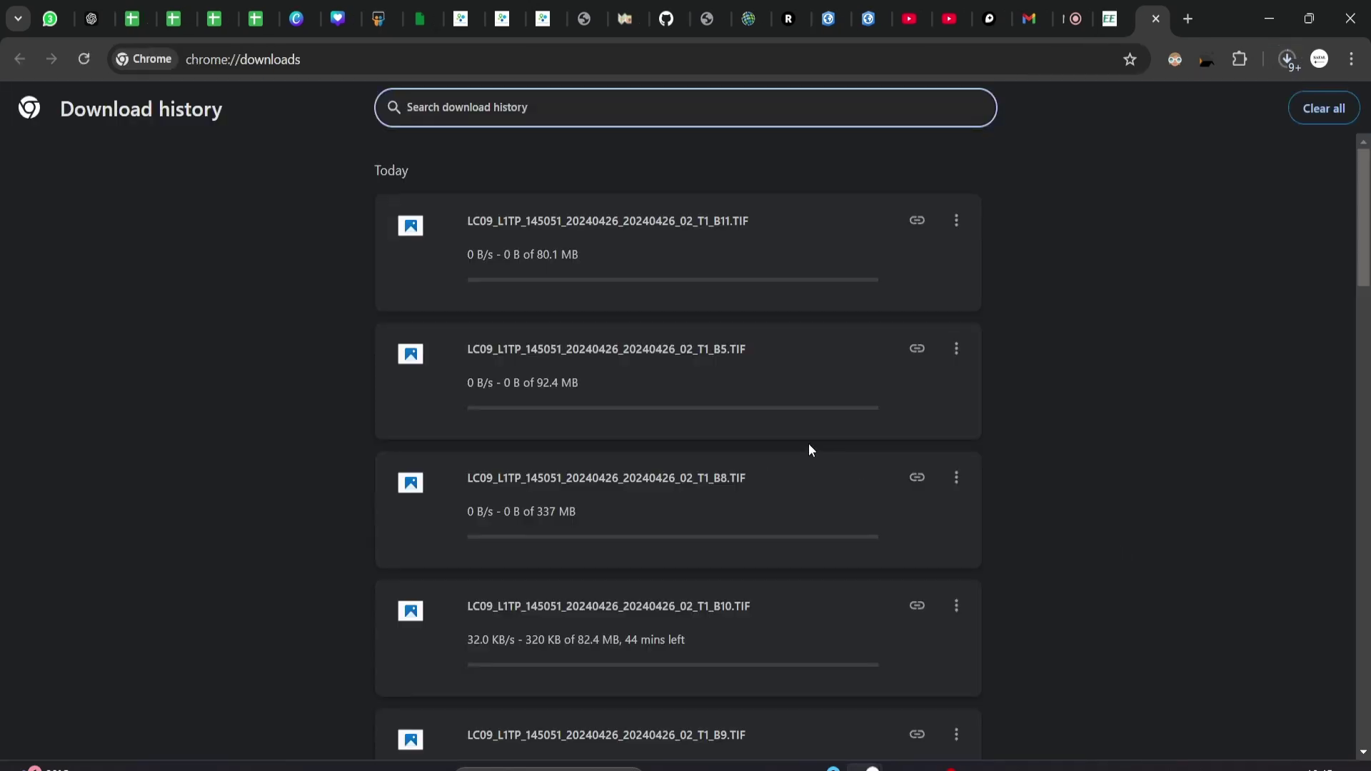
scroll(808, 444, down, 2)
scroll(808, 446, down, 2)
click(957, 457)
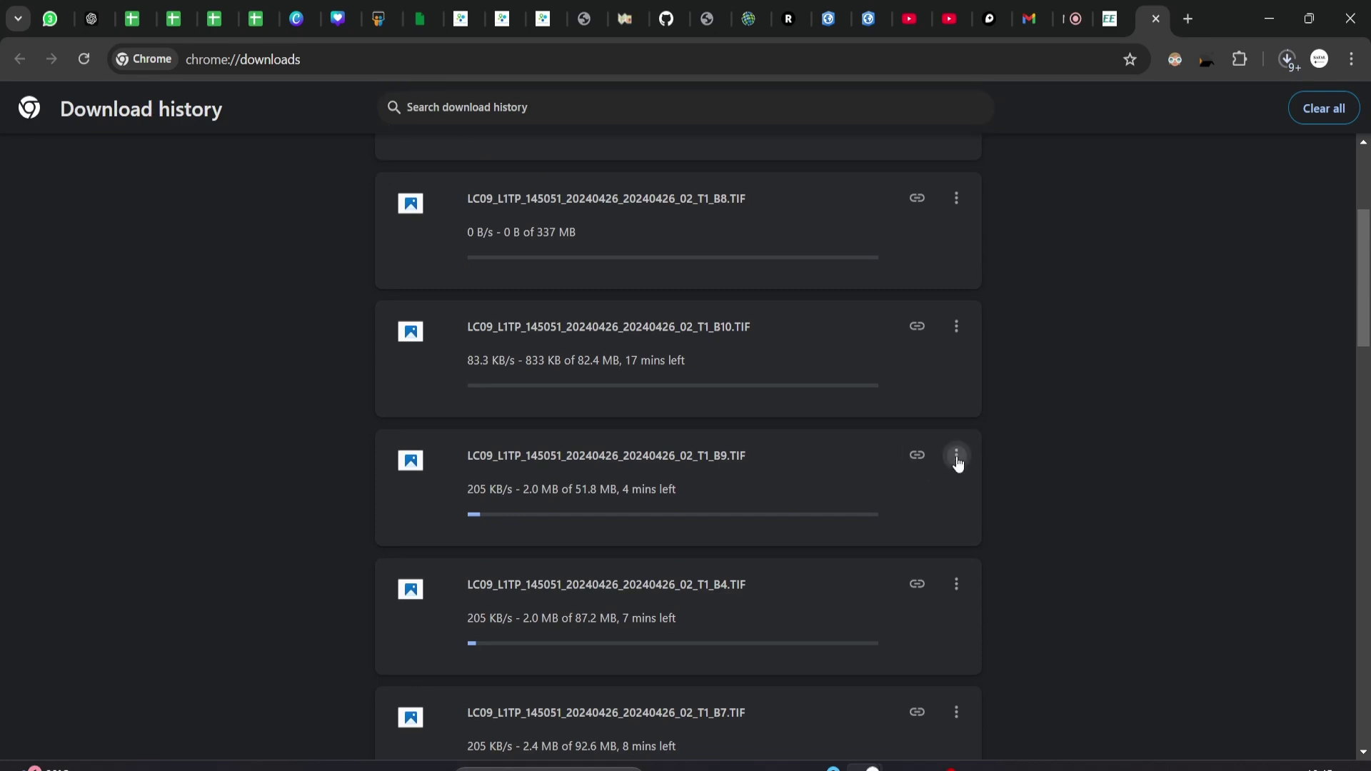
click(939, 465)
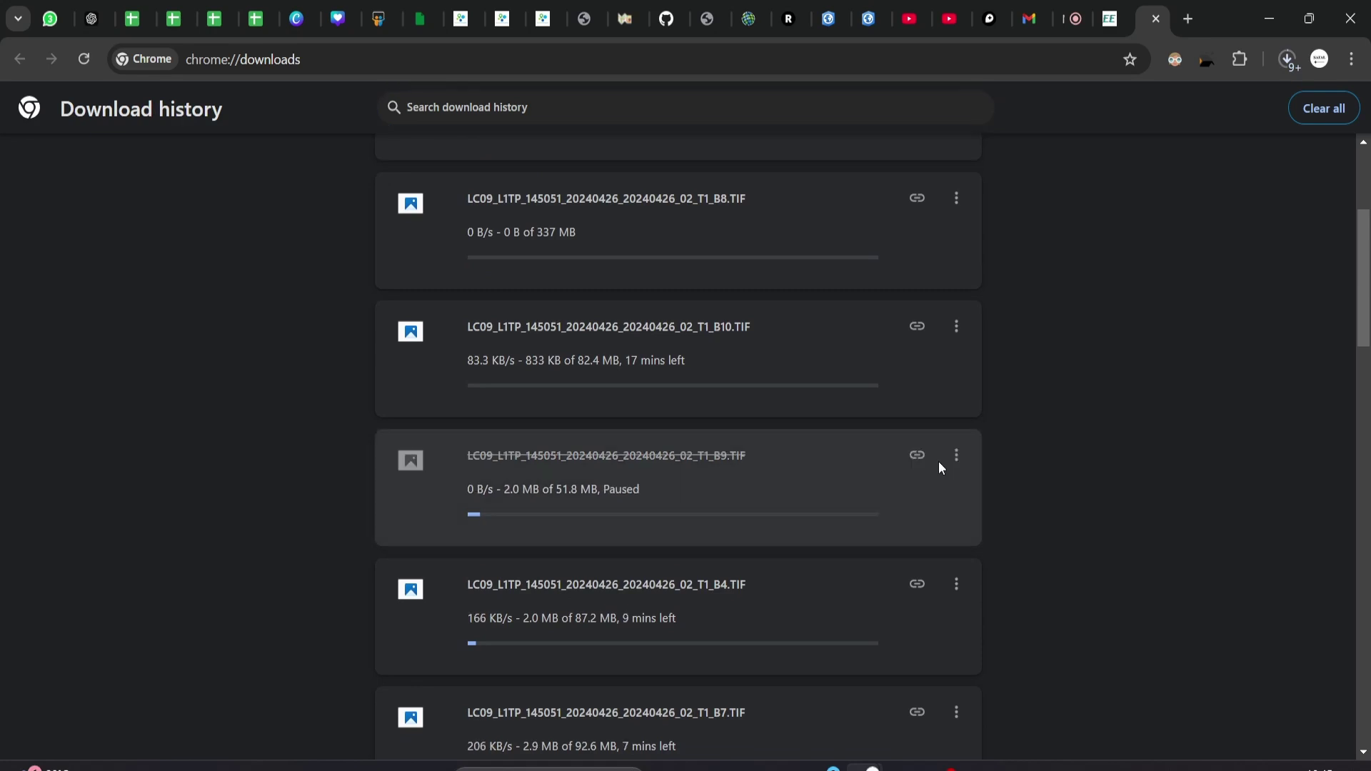
click(957, 582)
click(941, 598)
Pause the B7.TIF and B6.TIF downloads in the download history.
scroll(938, 590, down, 2)
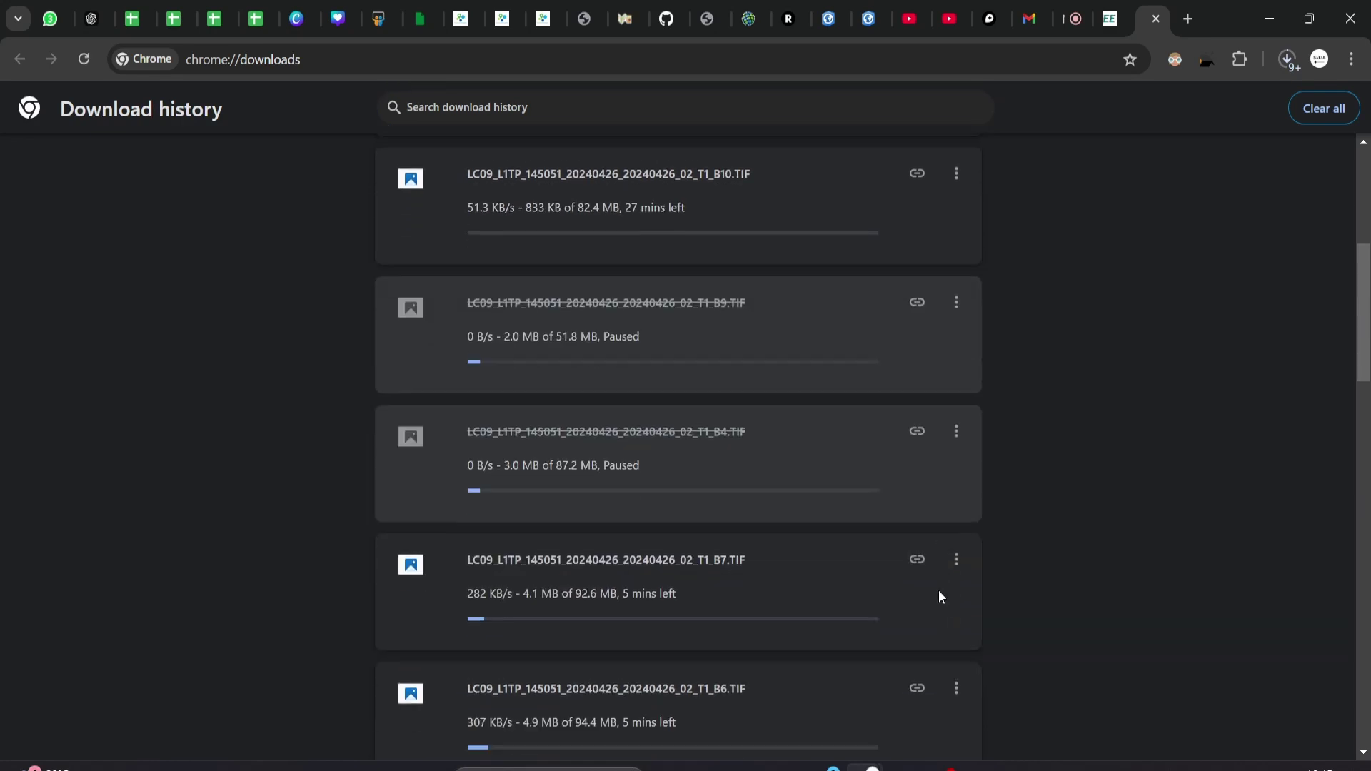
click(956, 543)
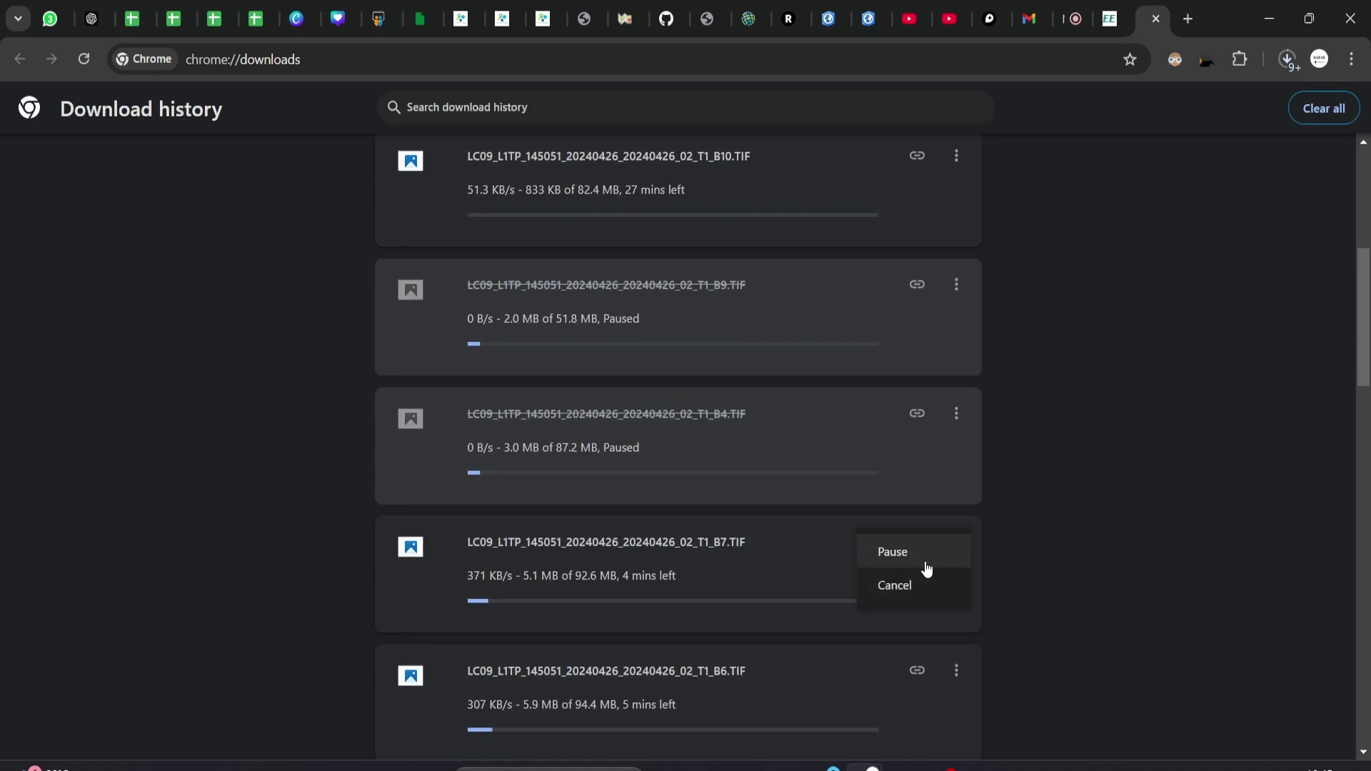
click(924, 557)
scroll(868, 626, down, 2)
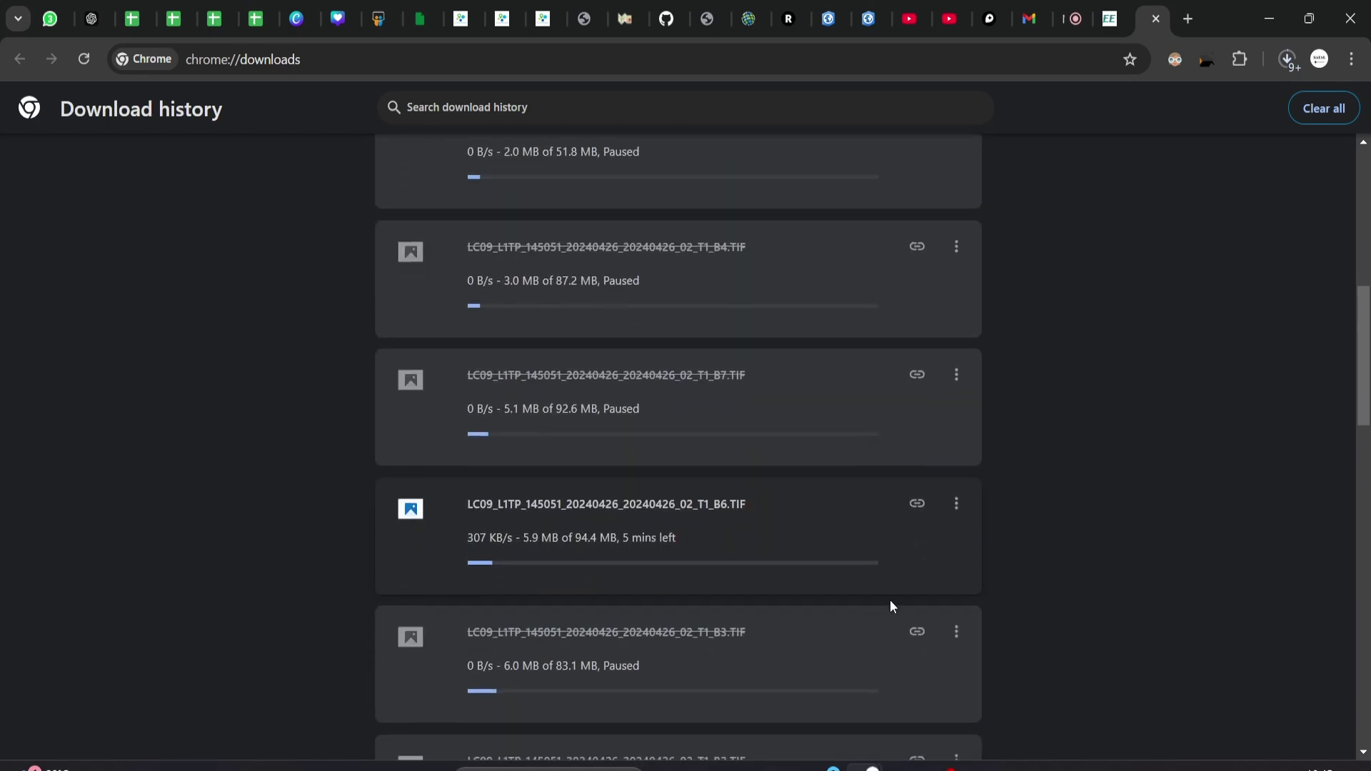
click(957, 512)
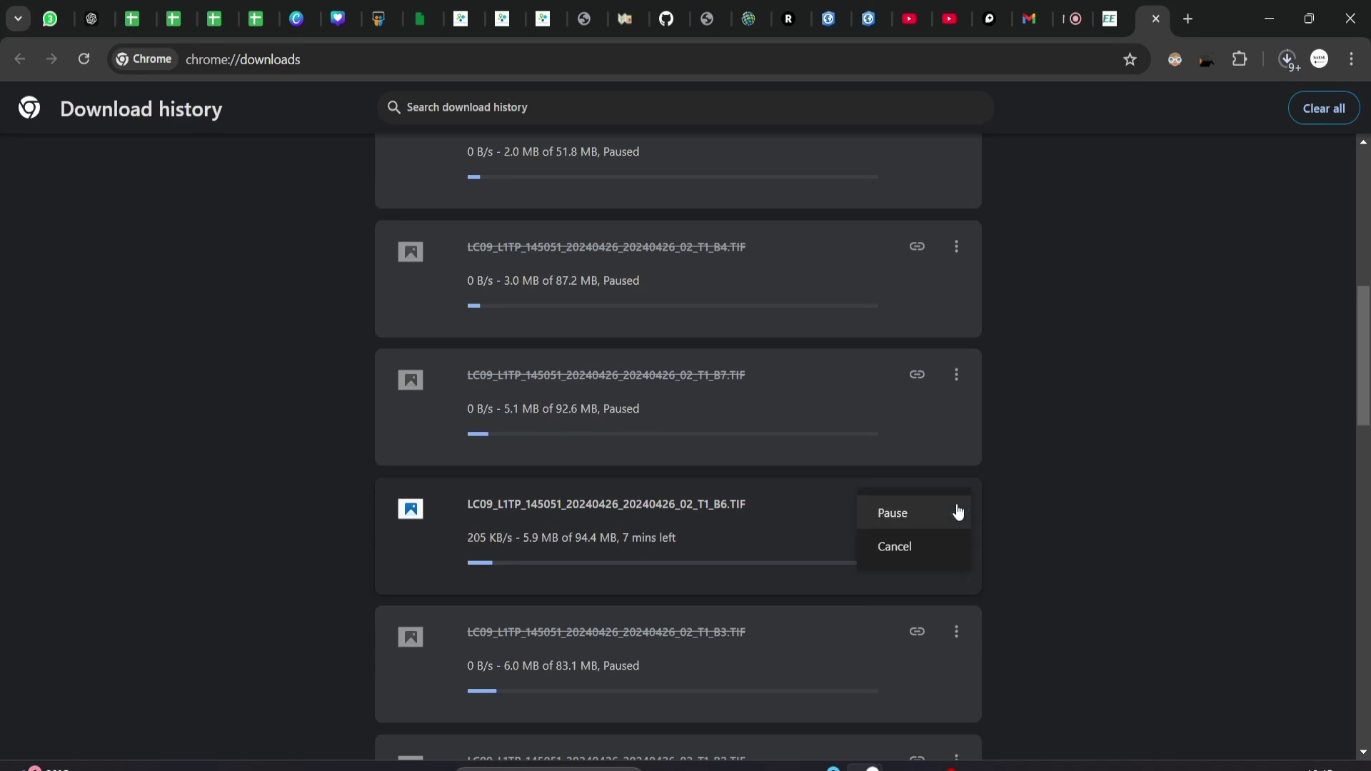
click(956, 511)
Resume the paused B3.TIF download and pause it again, leaving B2.TIF and B1.TIF paused.
scroll(817, 679, down, 1)
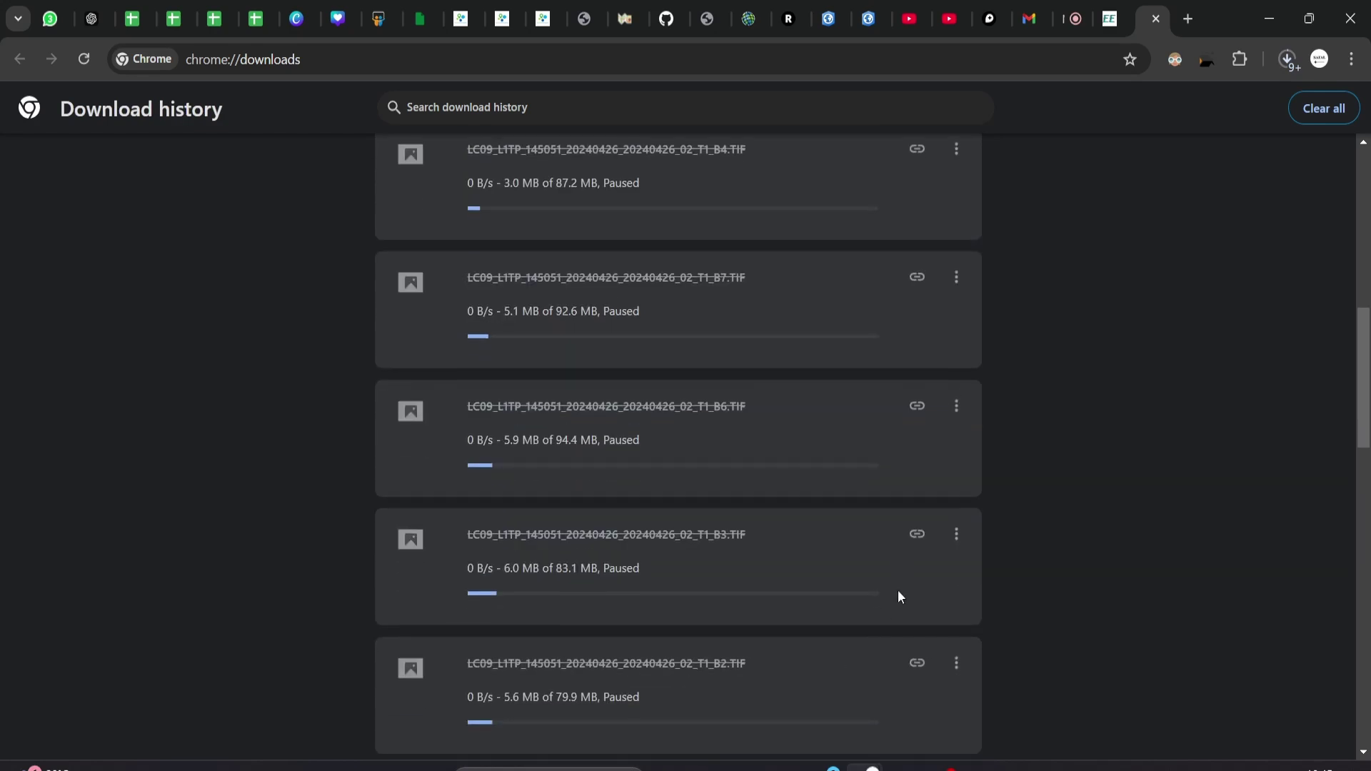
click(956, 534)
click(936, 548)
scroll(868, 626, down, 2)
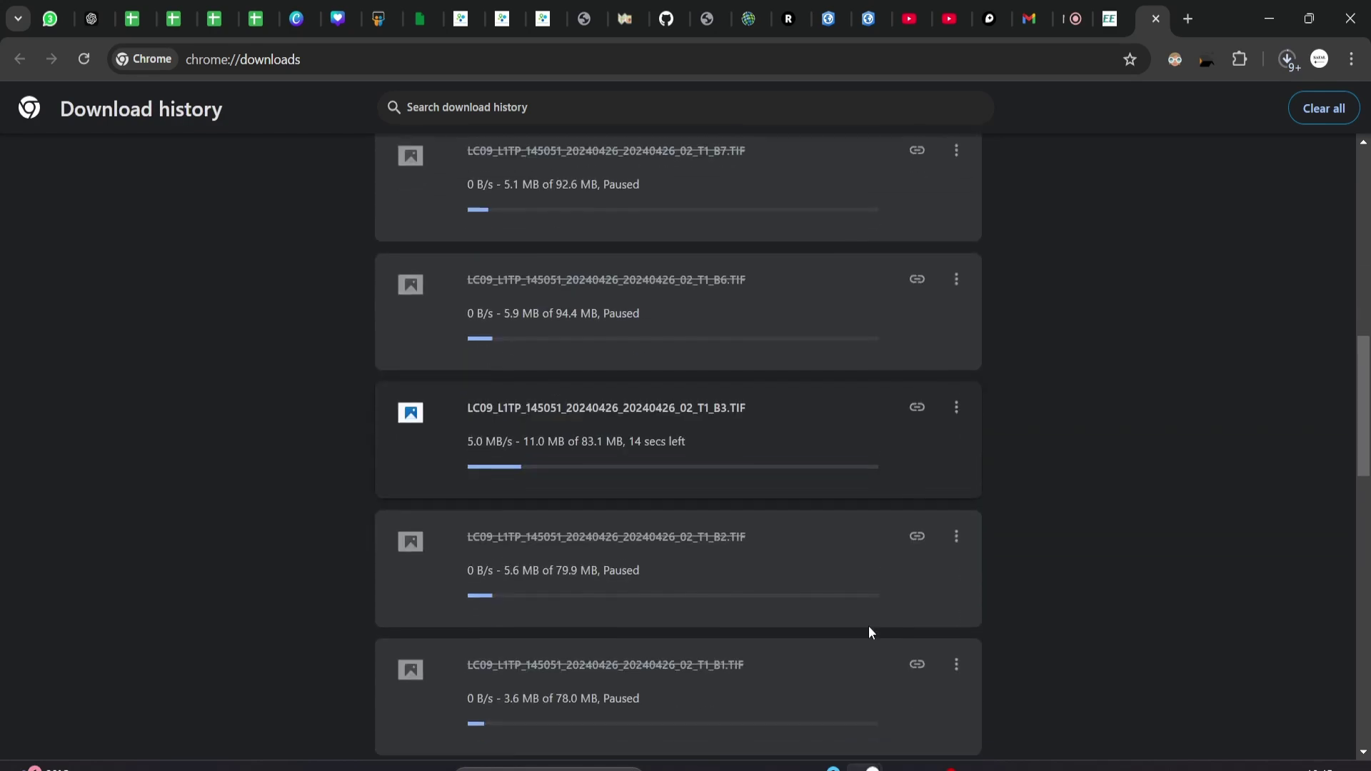
click(957, 407)
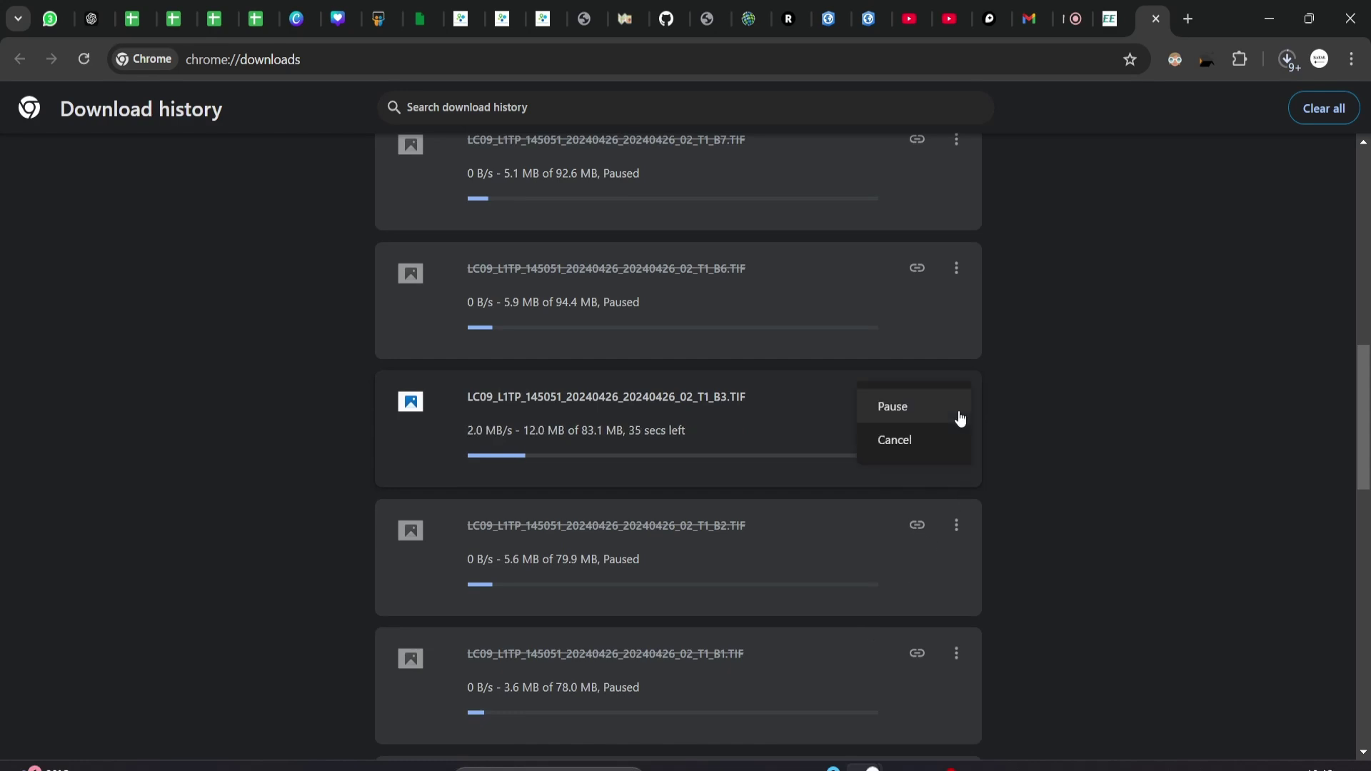
click(952, 417)
click(955, 532)
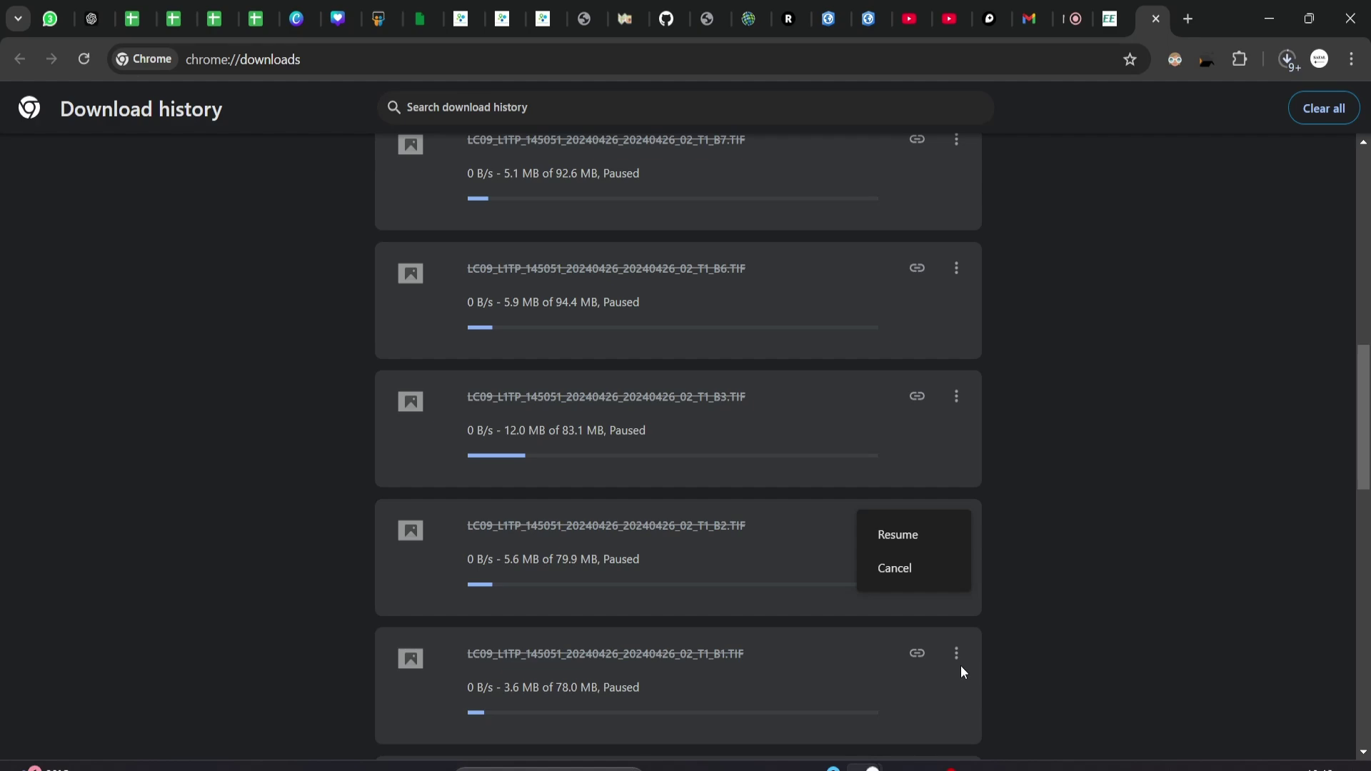
click(1048, 614)
scroll(1048, 613, down, 4)
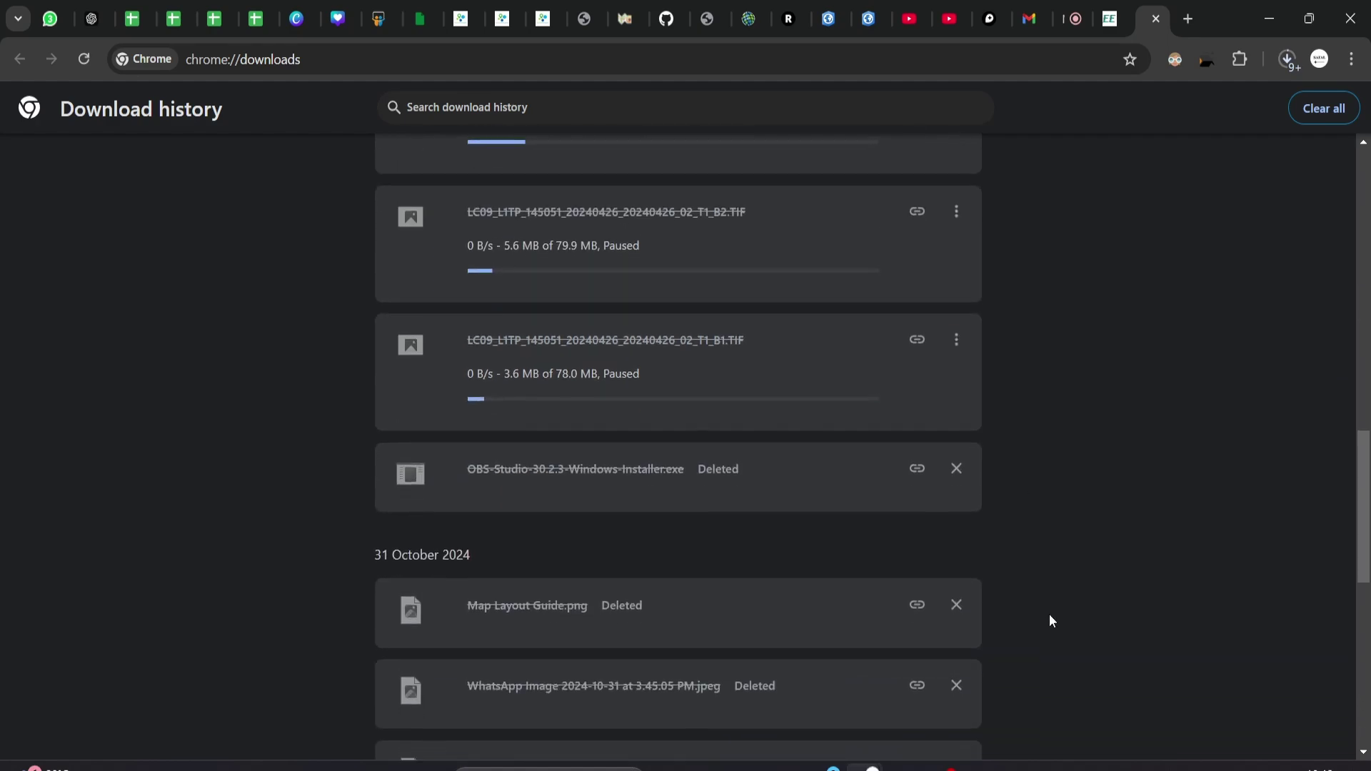
Pause the remaining active downloads: B10.TIF, B8.TIF, B5.TIF and B11.TIF.
scroll(1048, 614, up, 12)
scroll(1048, 620, up, 5)
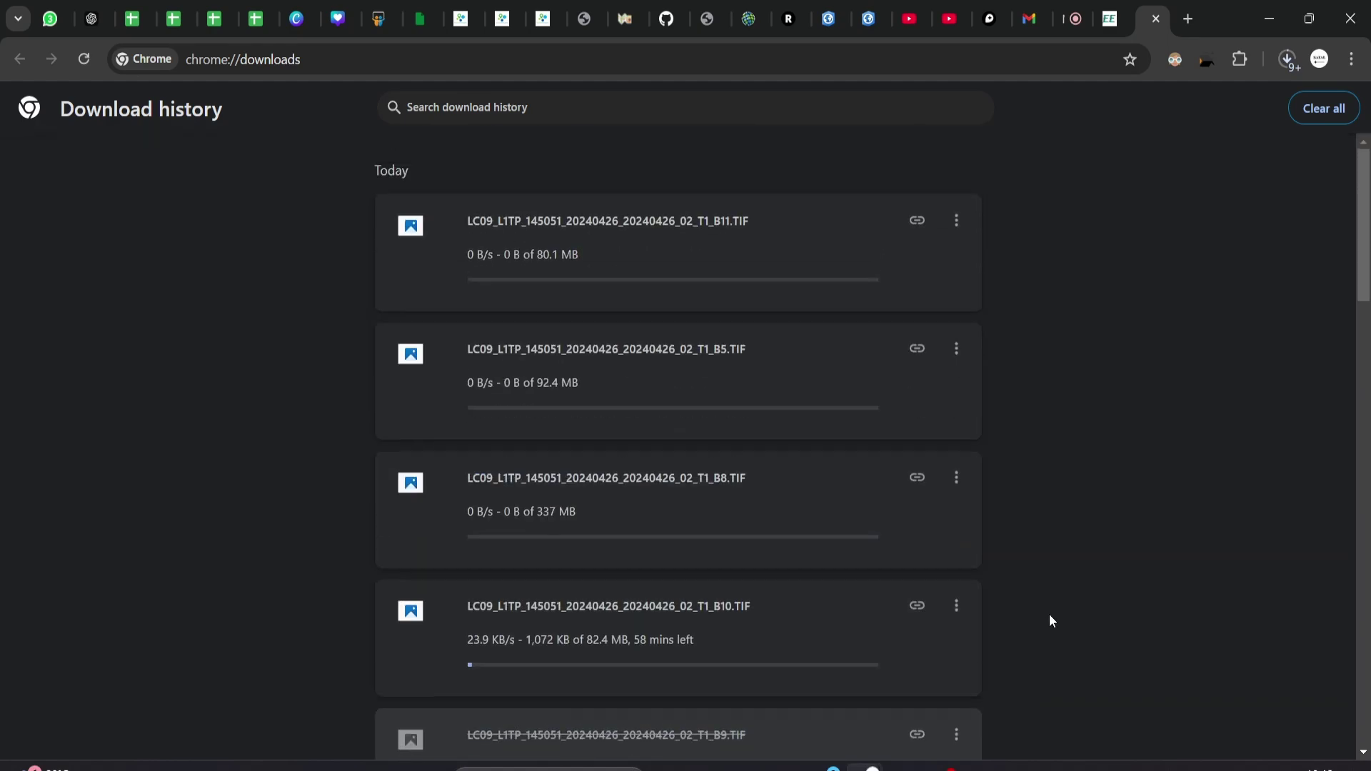
click(956, 609)
click(960, 616)
click(955, 477)
click(929, 490)
click(953, 353)
click(932, 365)
click(957, 221)
click(945, 232)
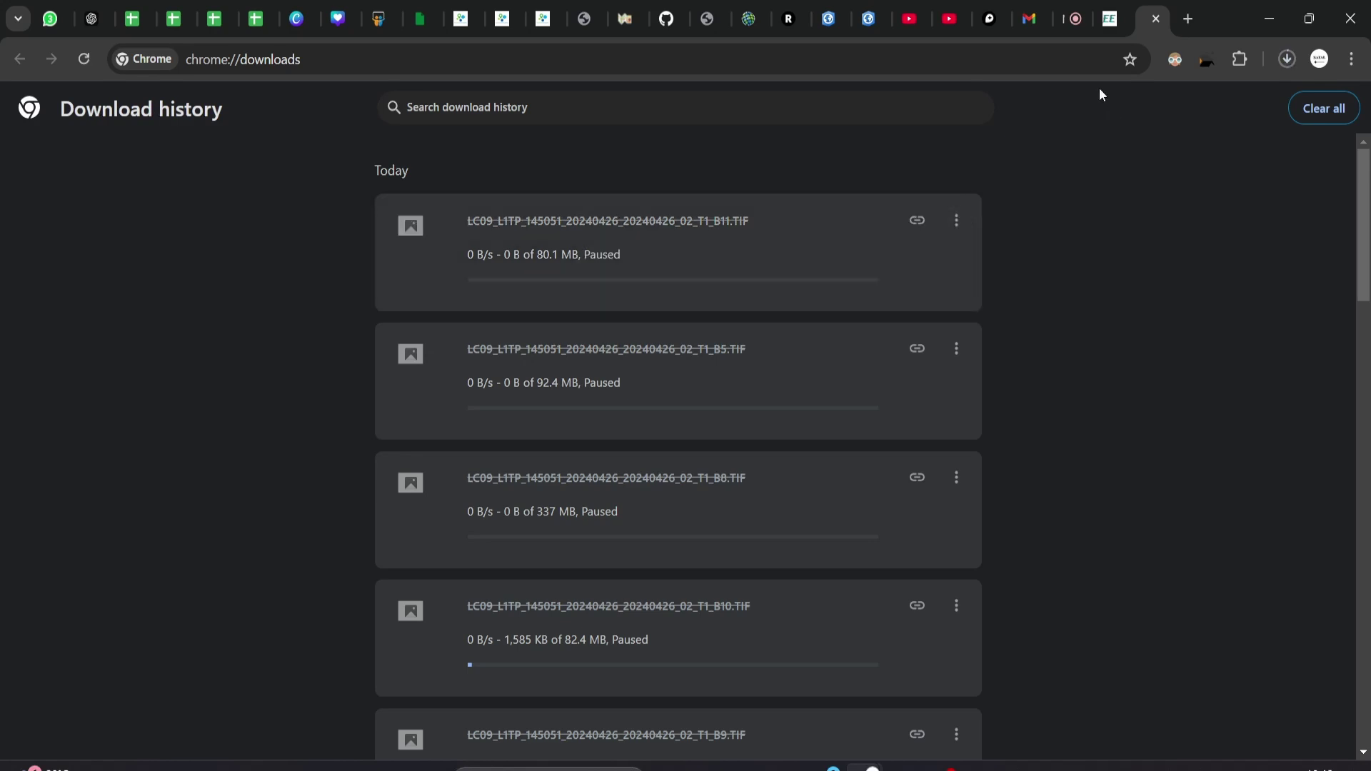
Return to the EarthExplorer page and close the Level-1 file selection and the scene's Download Options.
click(1109, 20)
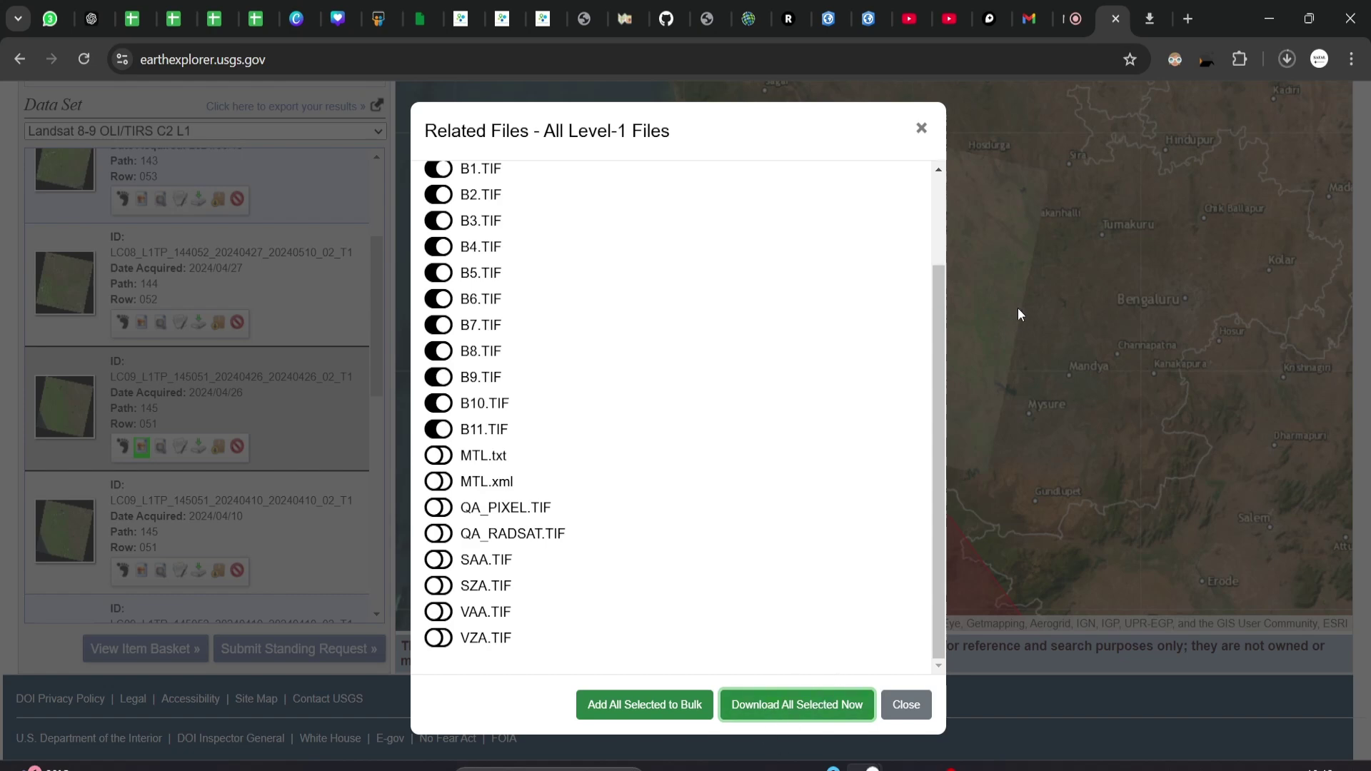
click(1108, 60)
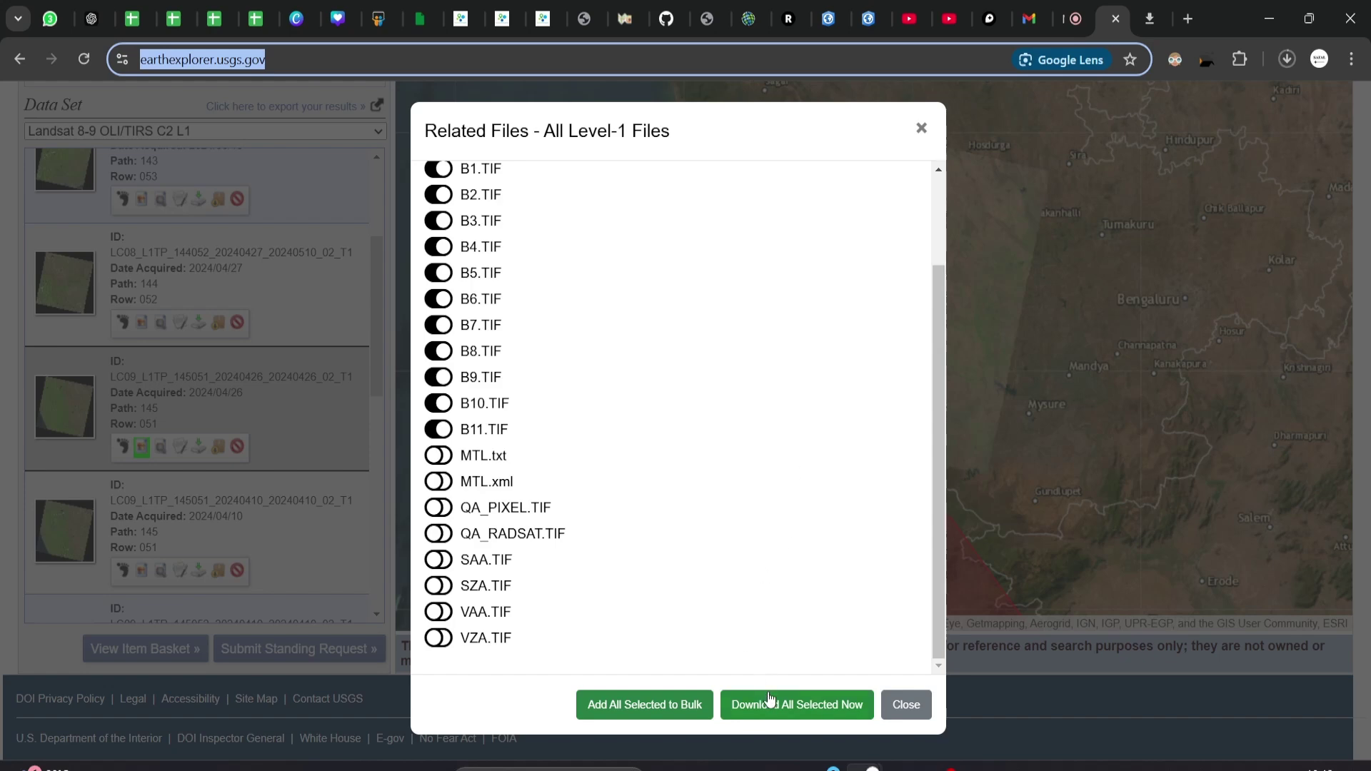
click(921, 128)
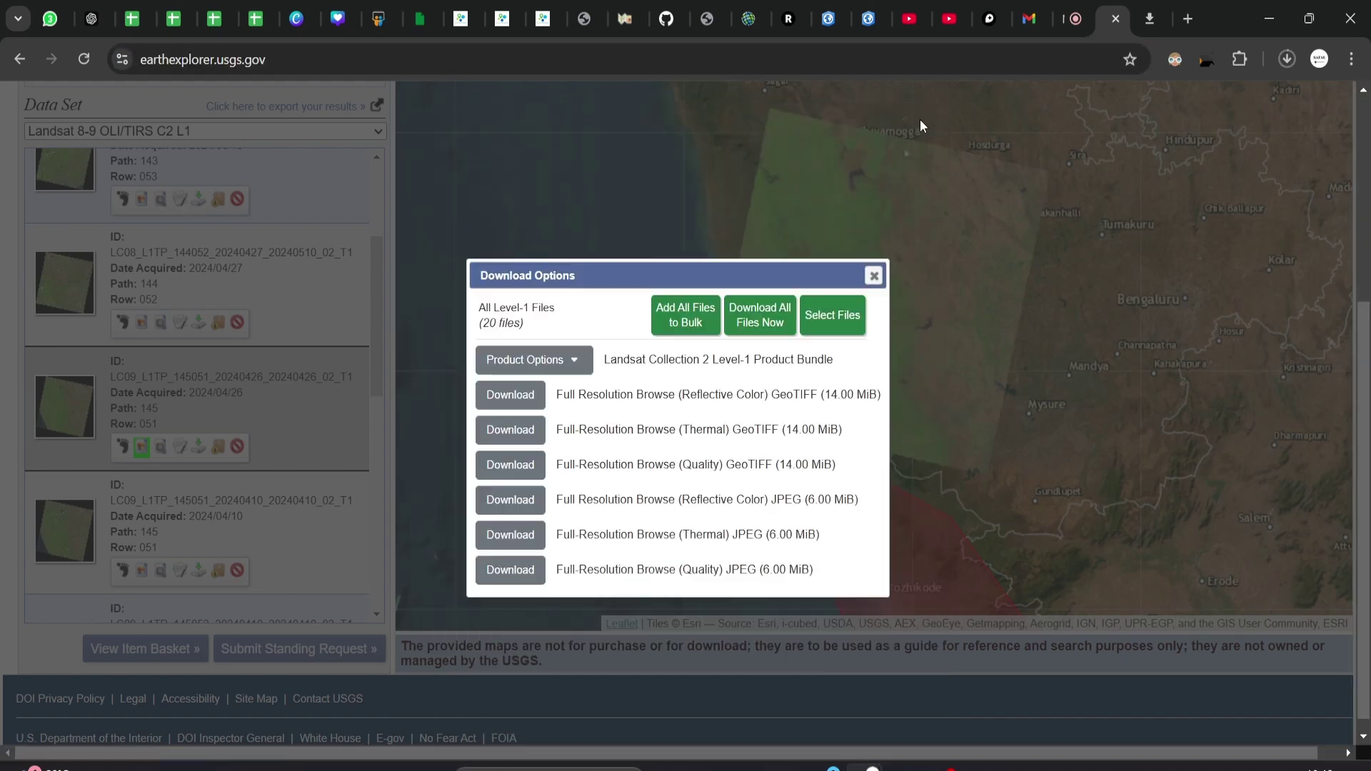
click(874, 275)
Show the browse overlay and footprint of the 2024/04/10 scene for path 145, row 052 on the map.
scroll(818, 385, down, 1)
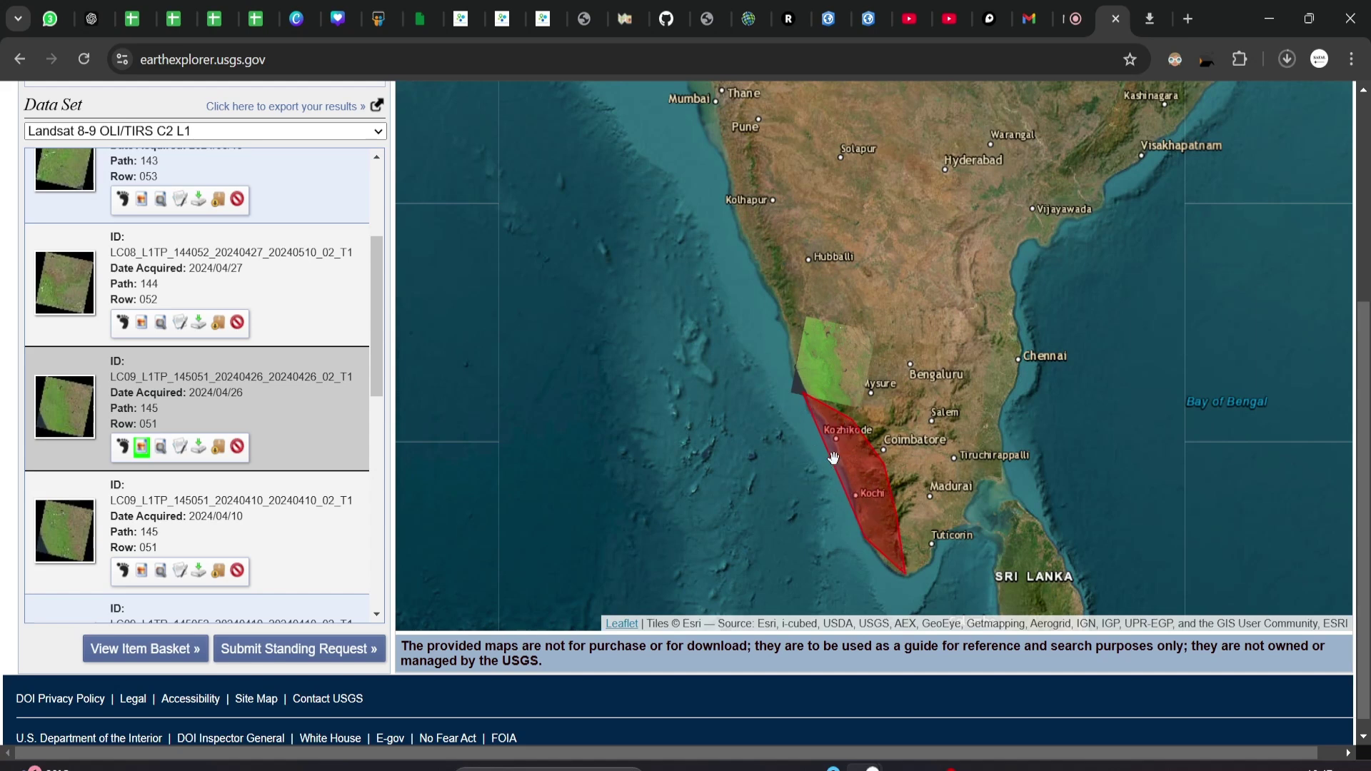
scroll(175, 421, down, 4)
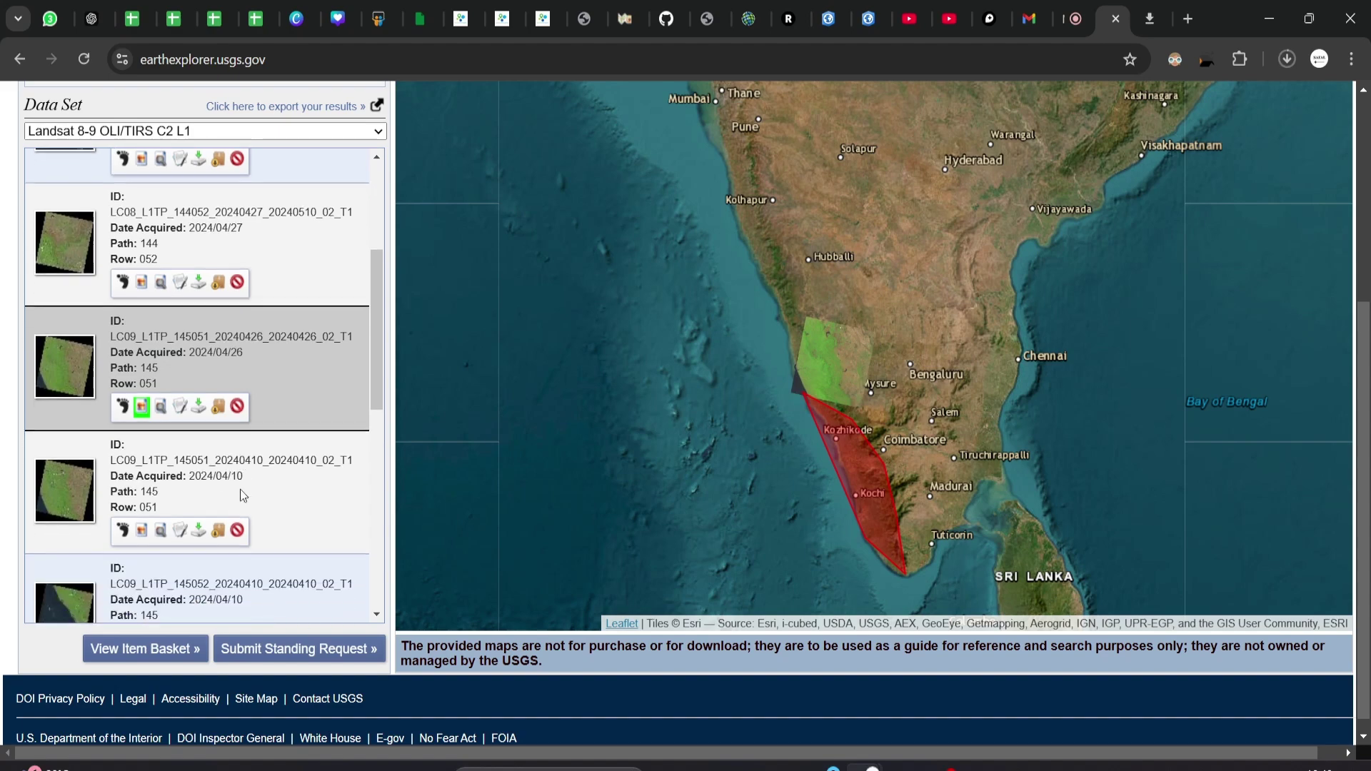
click(141, 404)
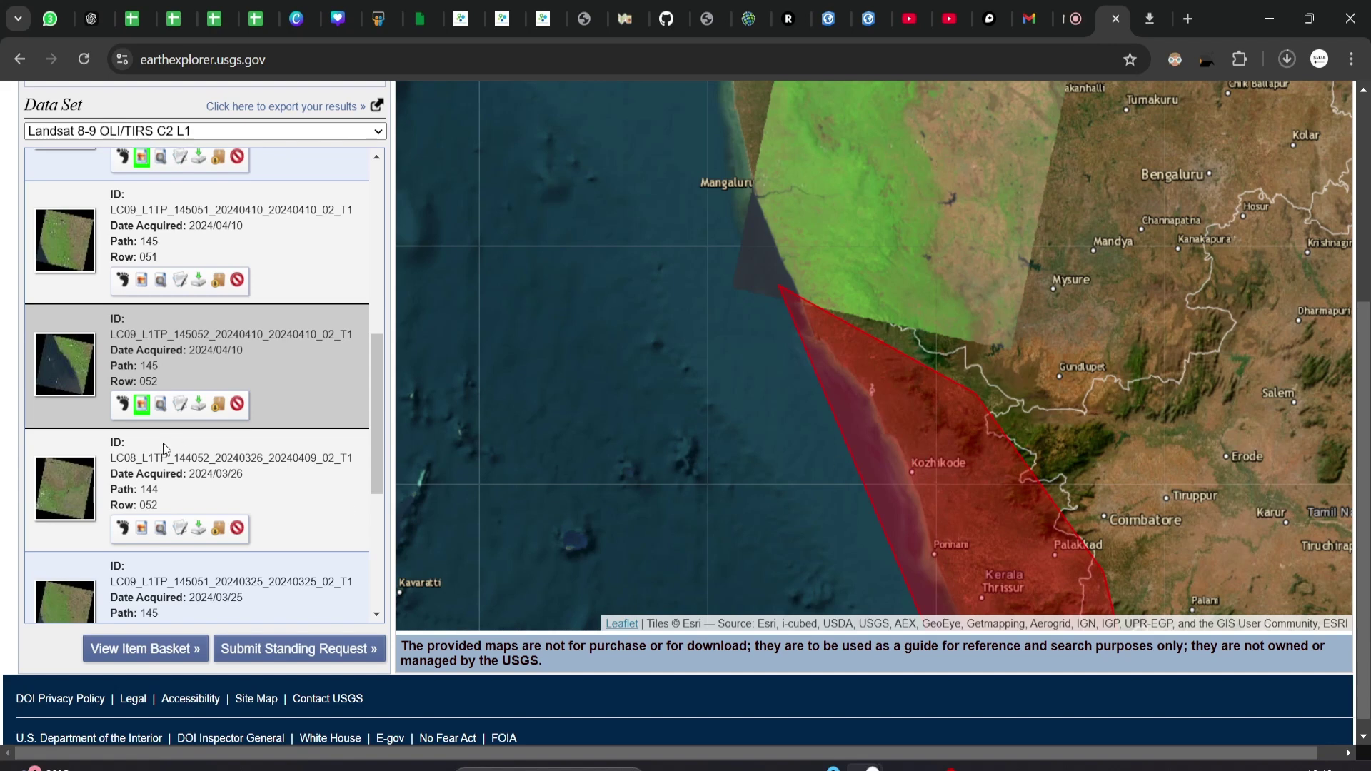
click(124, 412)
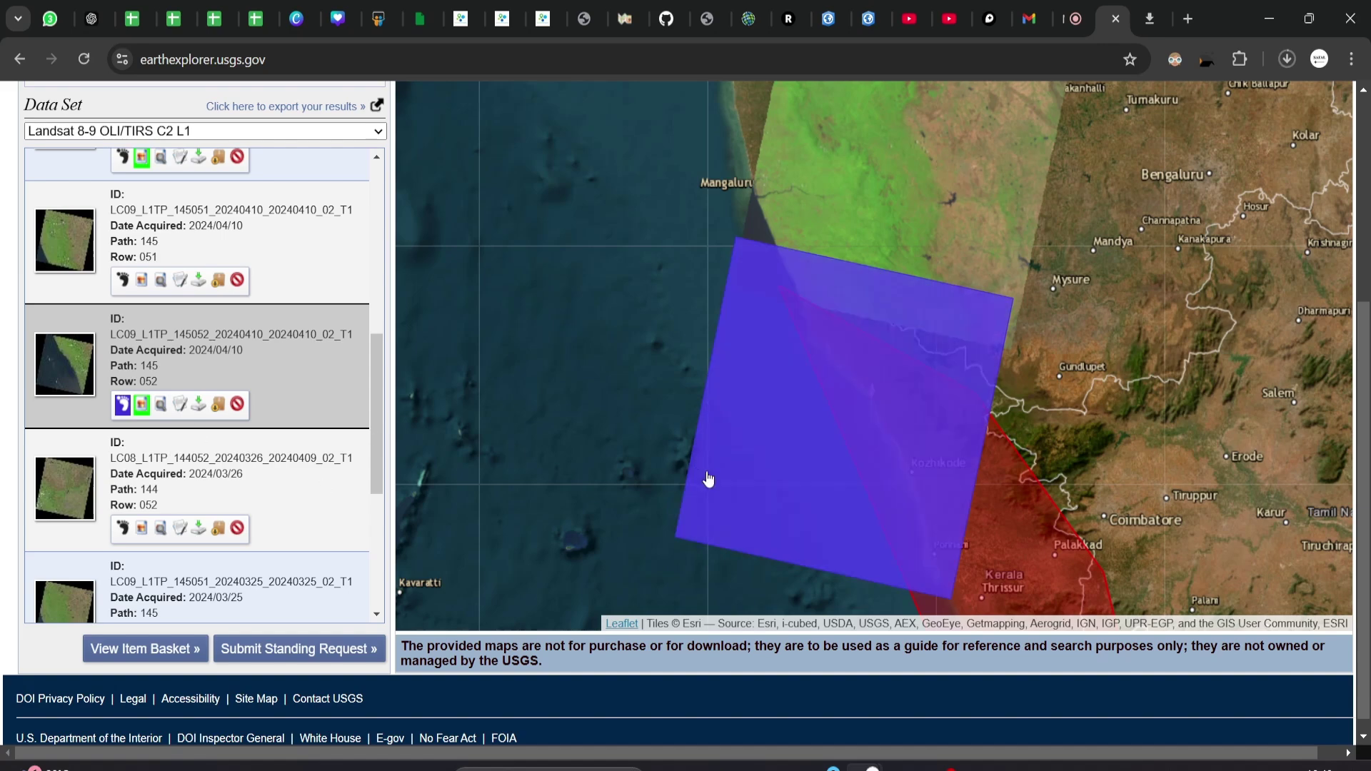
Show the footprint of the 2024/03/25 scene for path 145, row 052, and hide it again.
scroll(135, 492, down, 3)
right_click(135, 494)
click(126, 564)
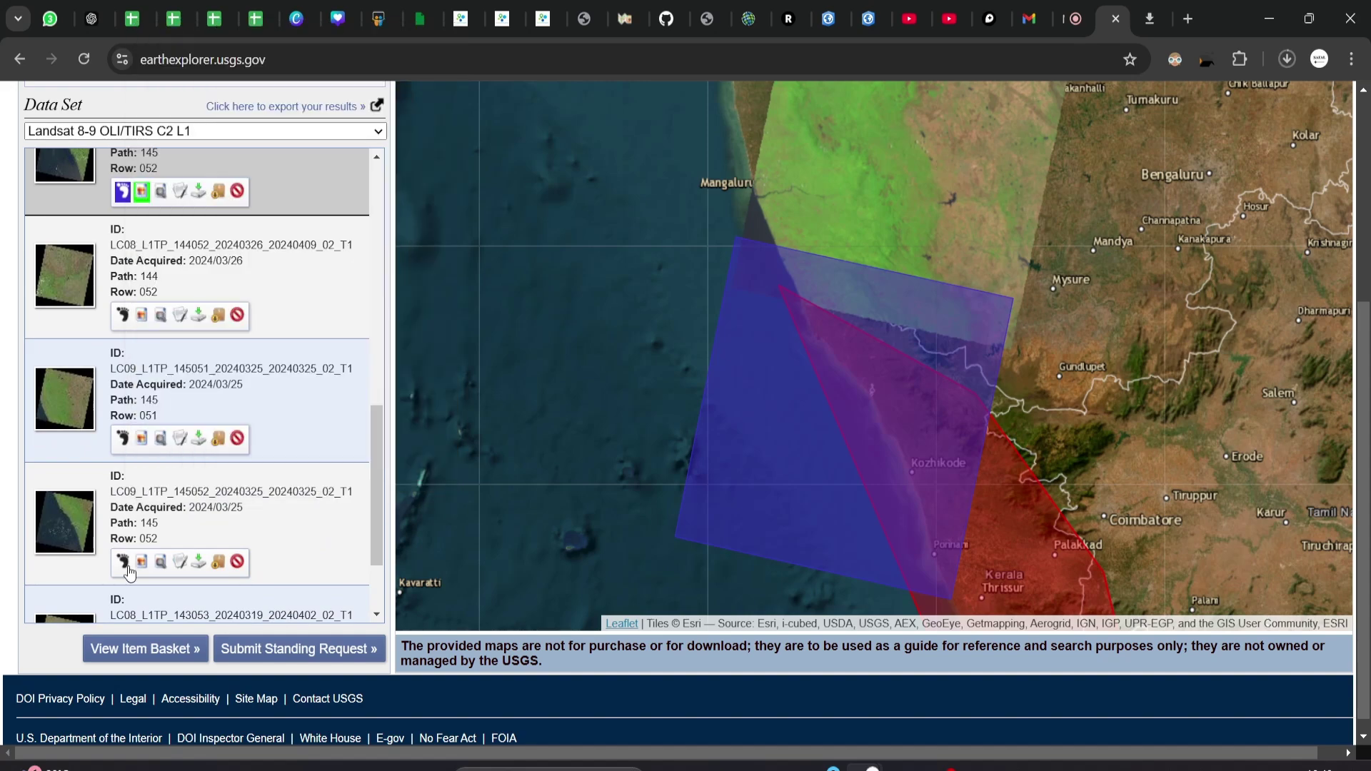
click(126, 564)
Show the footprint of the 2024/03/19 scene for path 143, row 053, and compare it with the red search area.
scroll(534, 412, down, 1)
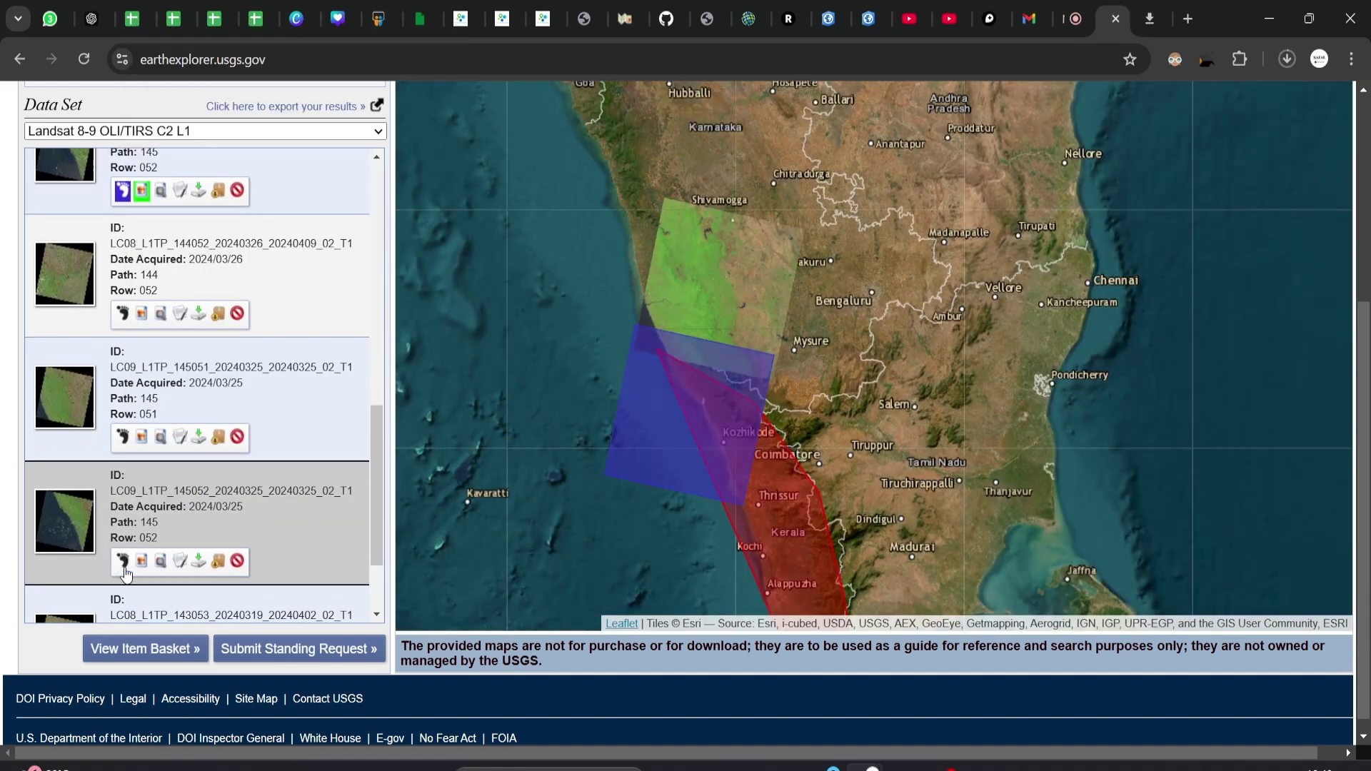
scroll(136, 557, down, 2)
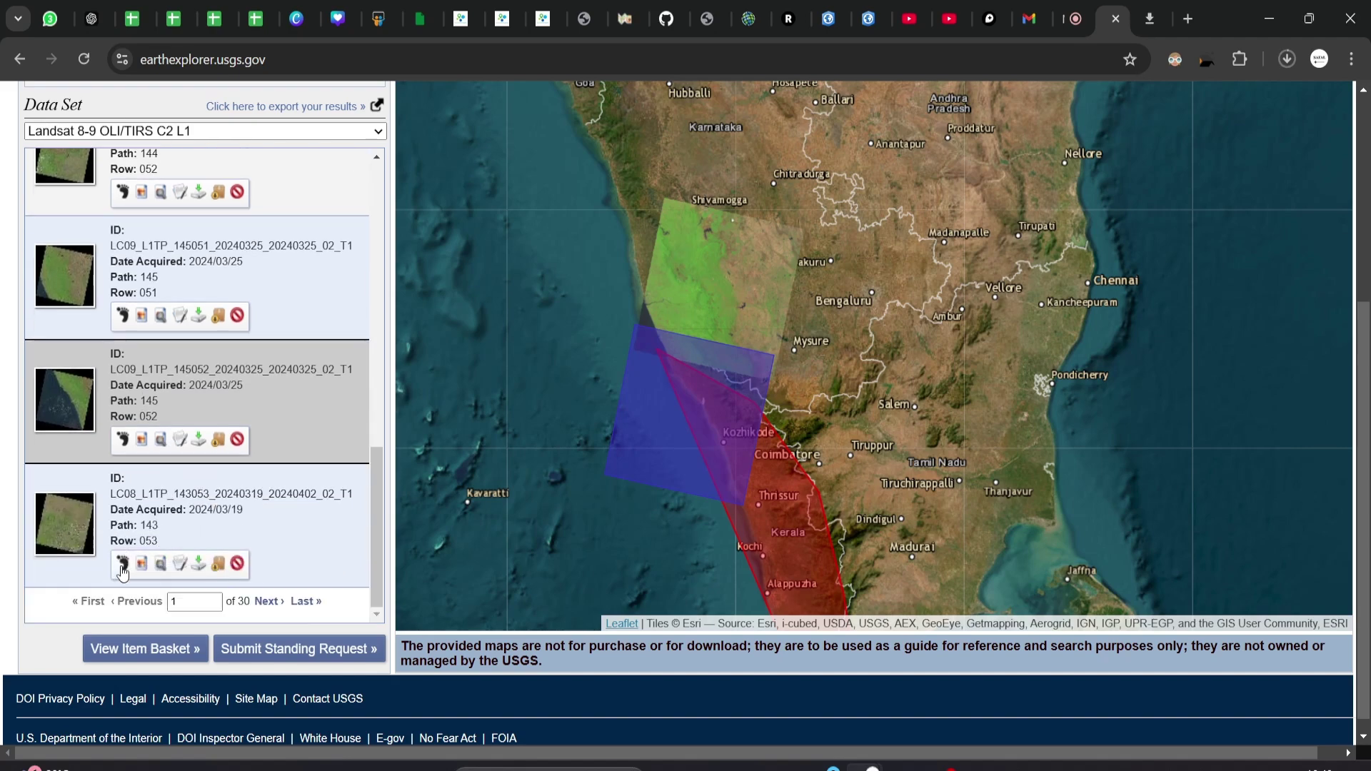
click(122, 567)
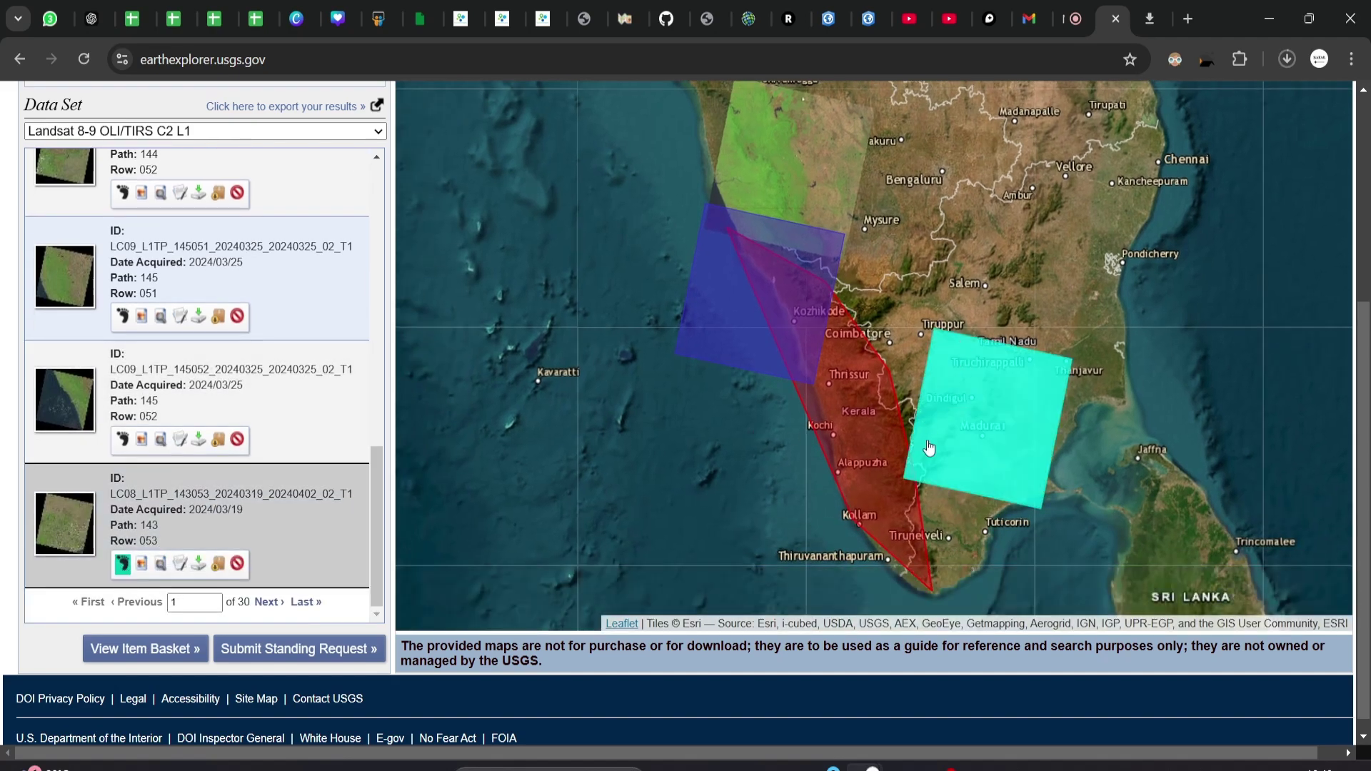
scroll(928, 448, up, 2)
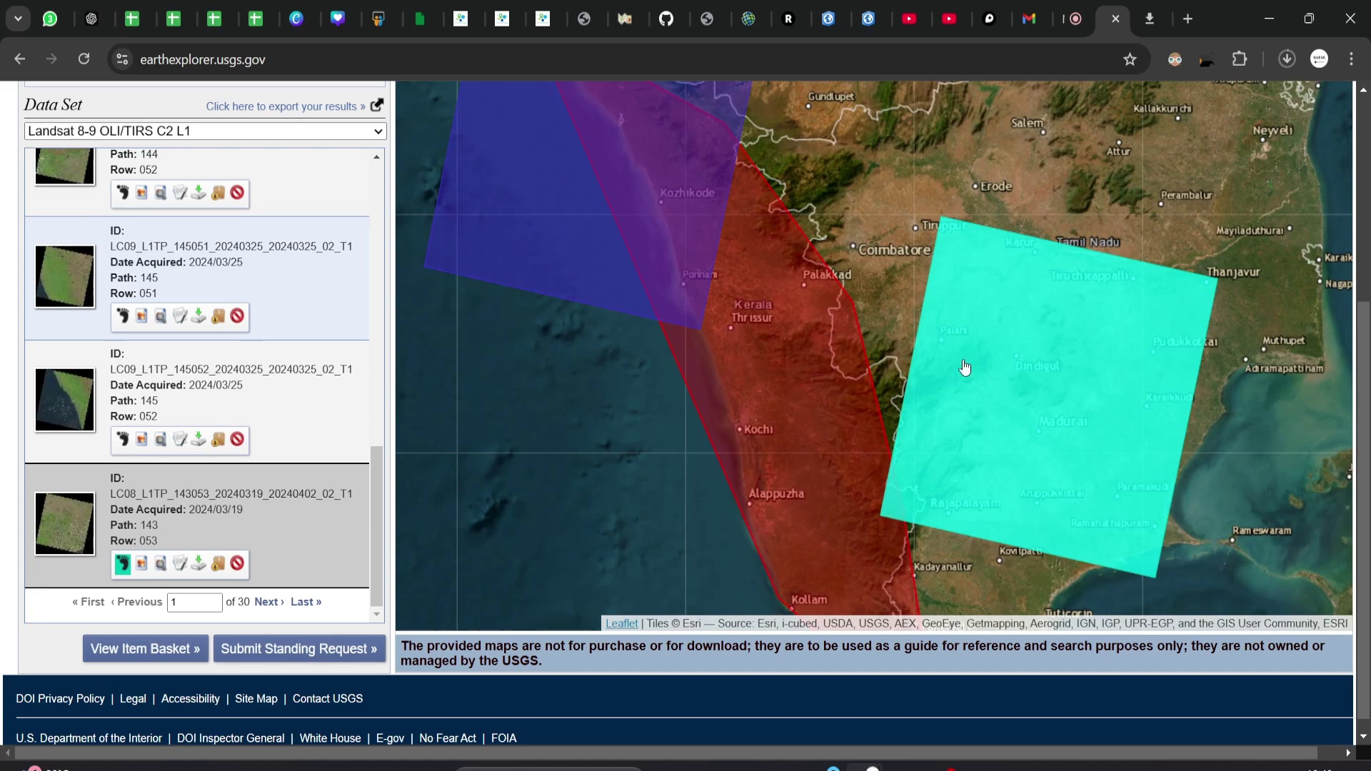
scroll(687, 438, down, 2)
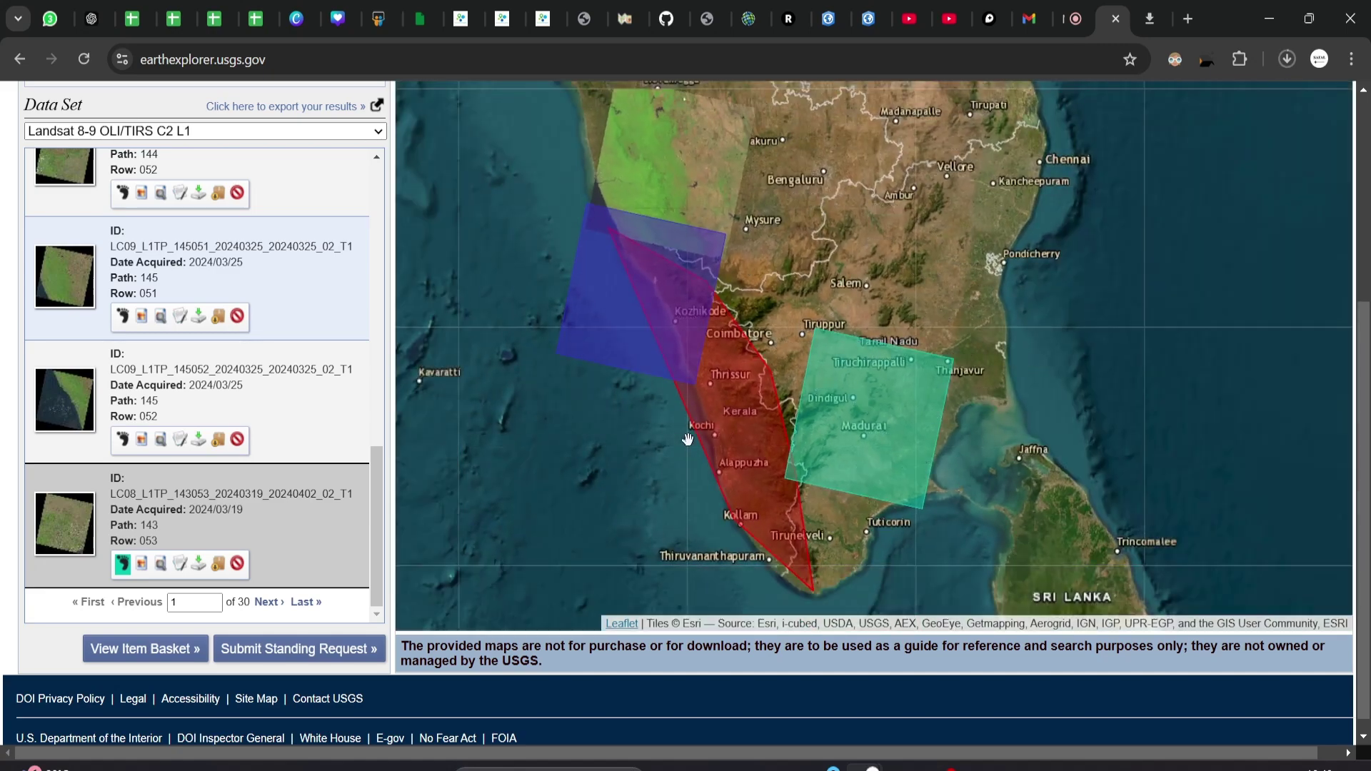